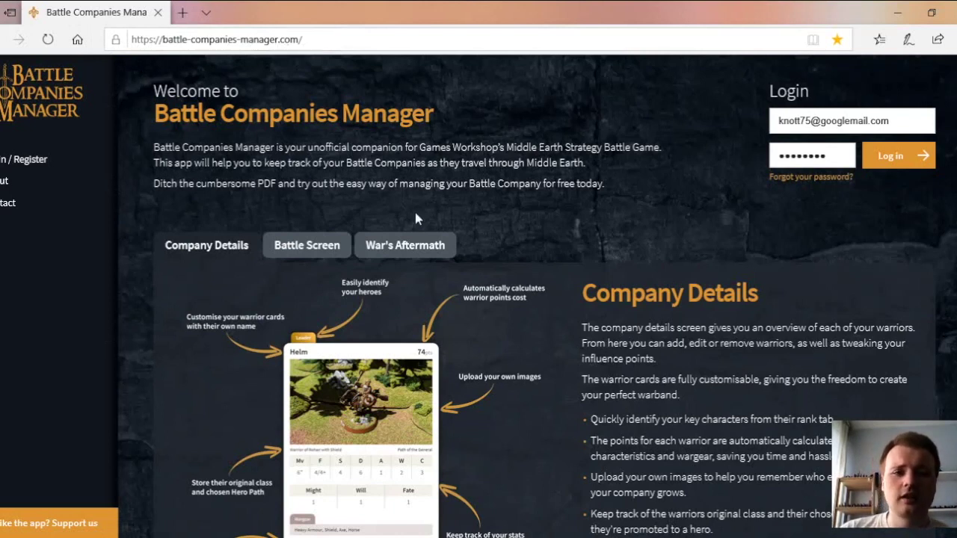
Step: Scroll the landing page and bring up the Battle Screen feature preview
scroll(447, 344, "down", 1)
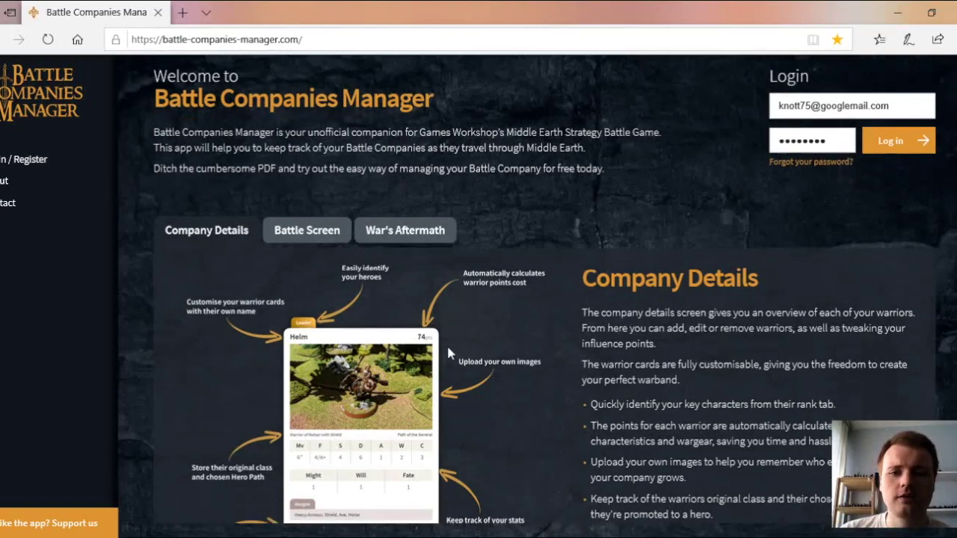
scroll(447, 342, "up", 1)
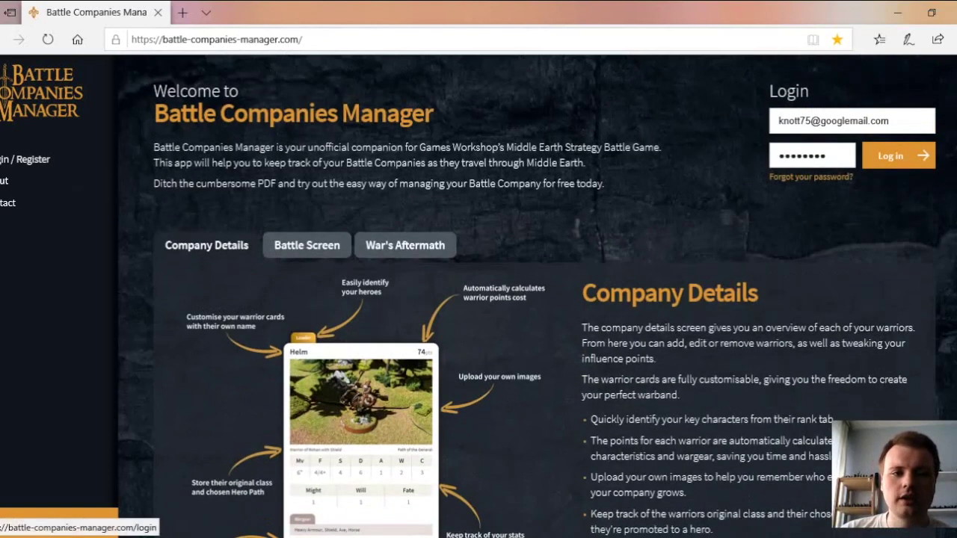
scroll(584, 235, "down", 2)
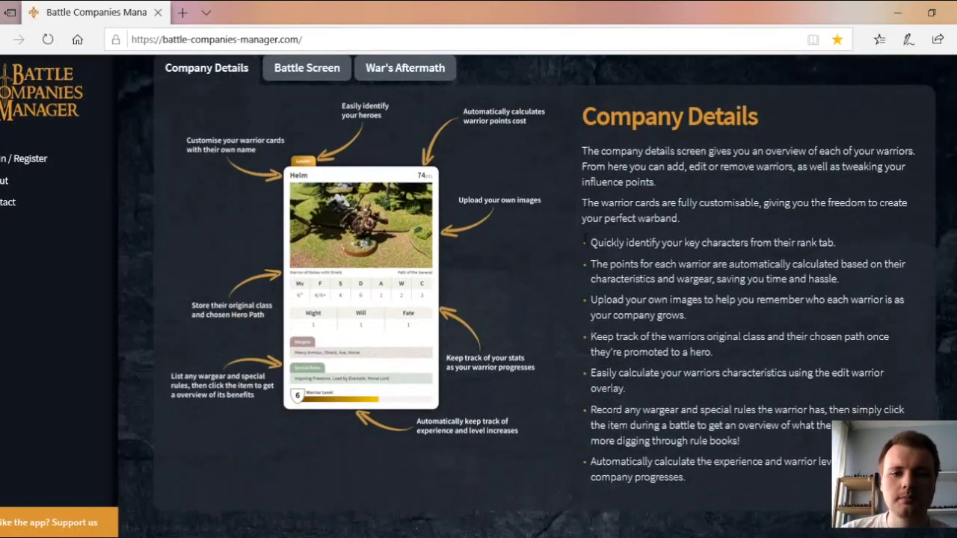
scroll(499, 263, "up", 2)
left_click(317, 252)
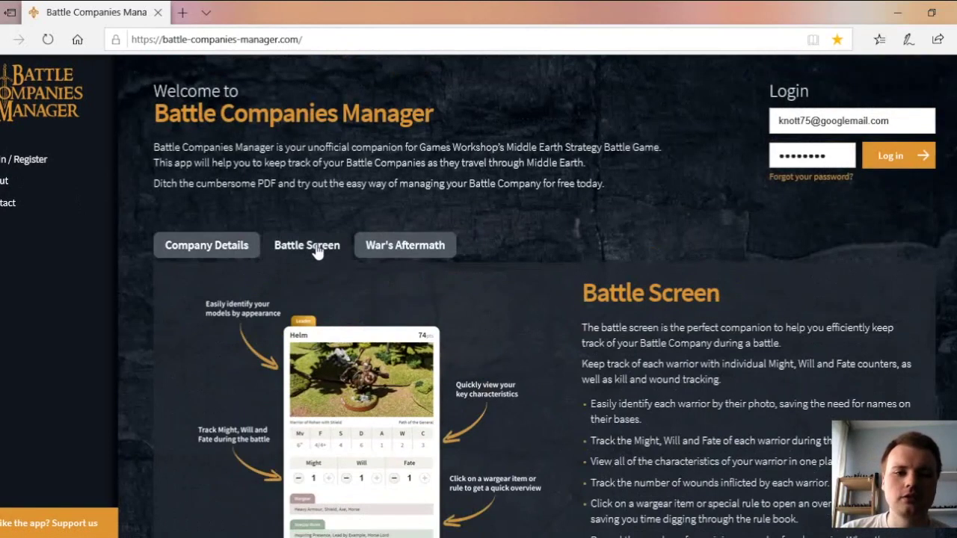
scroll(471, 263, "down", 2)
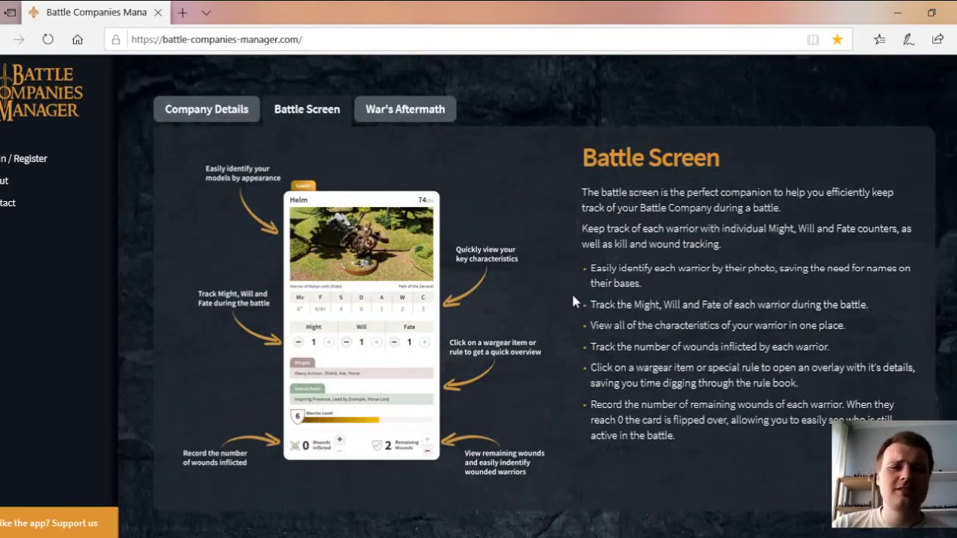
Step: Switch between the War's Aftermath, Company Details and Battle Screen previews, ending on War's Aftermath
left_click(392, 122)
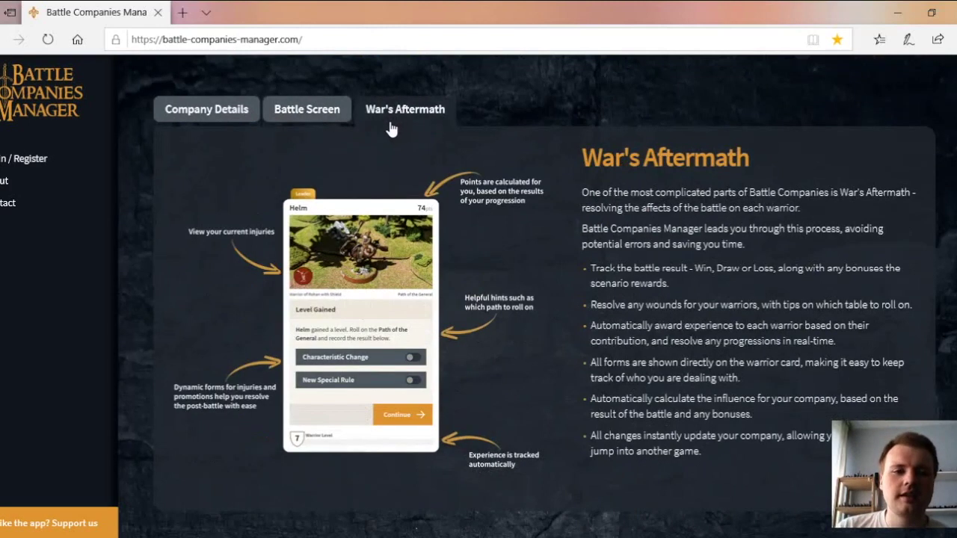
left_click(210, 120)
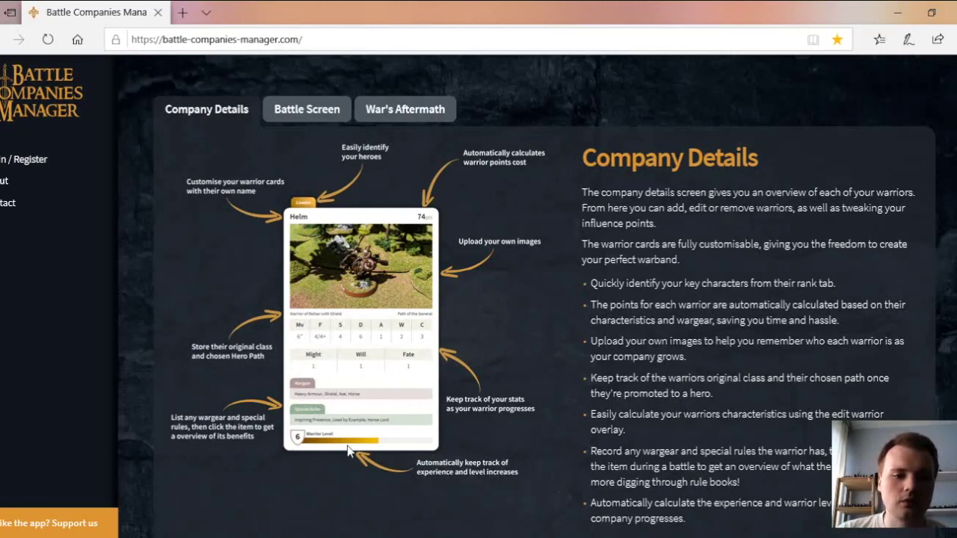
left_click(320, 113)
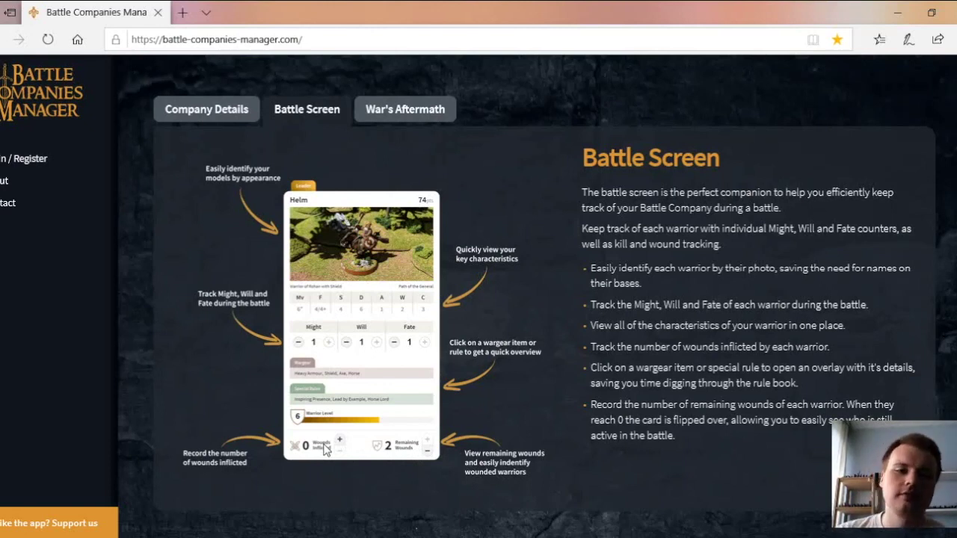
left_click(405, 119)
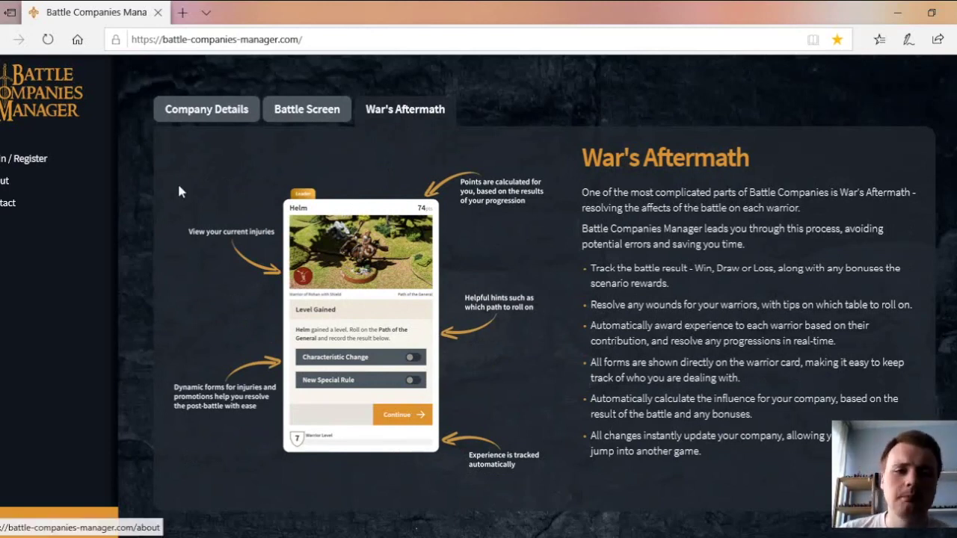
scroll(477, 204, "up", 2)
Step: Log in and scroll down the My Companies list to the New Company card
left_click(913, 158)
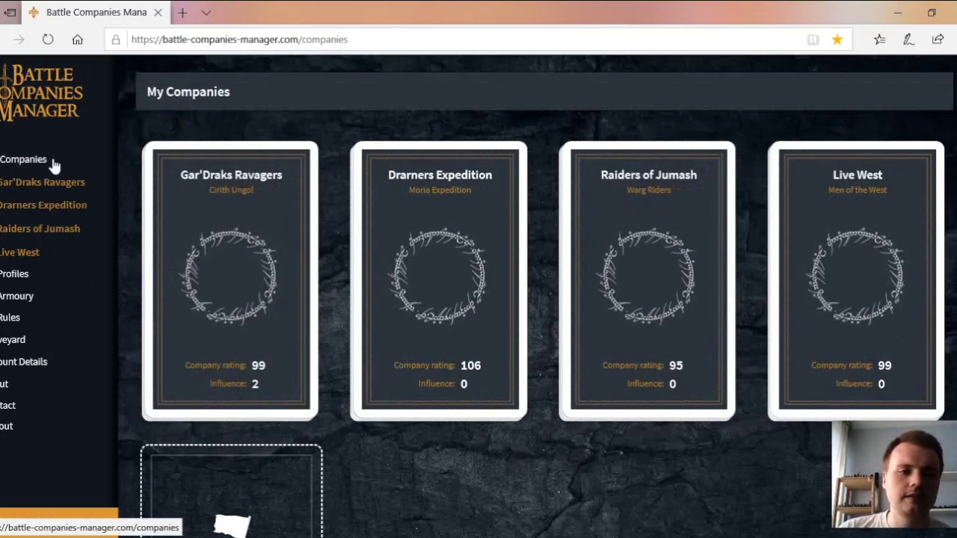
scroll(310, 453, "down", 2)
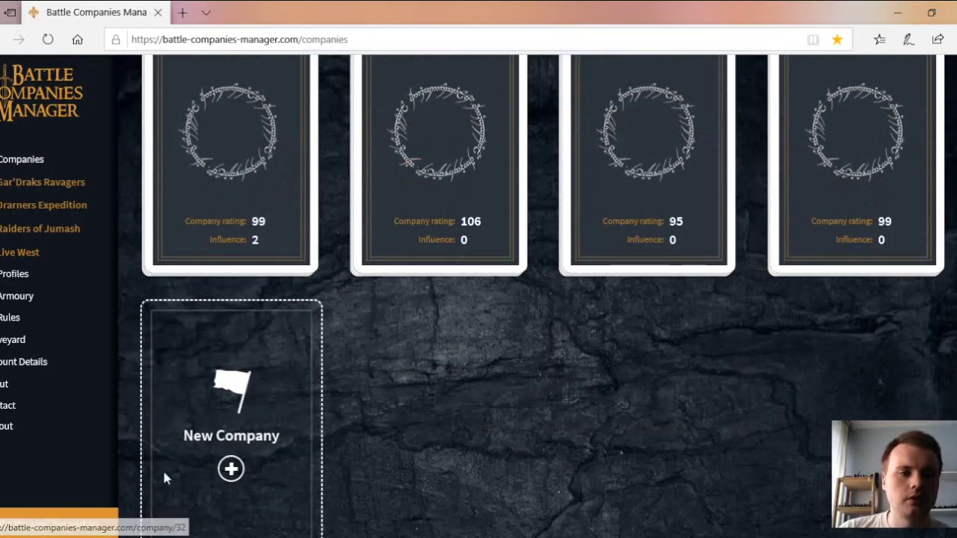
Step: Look through the Profiles, Armoury items and Rules pages, ending on the empty Graveyard
left_click(25, 278)
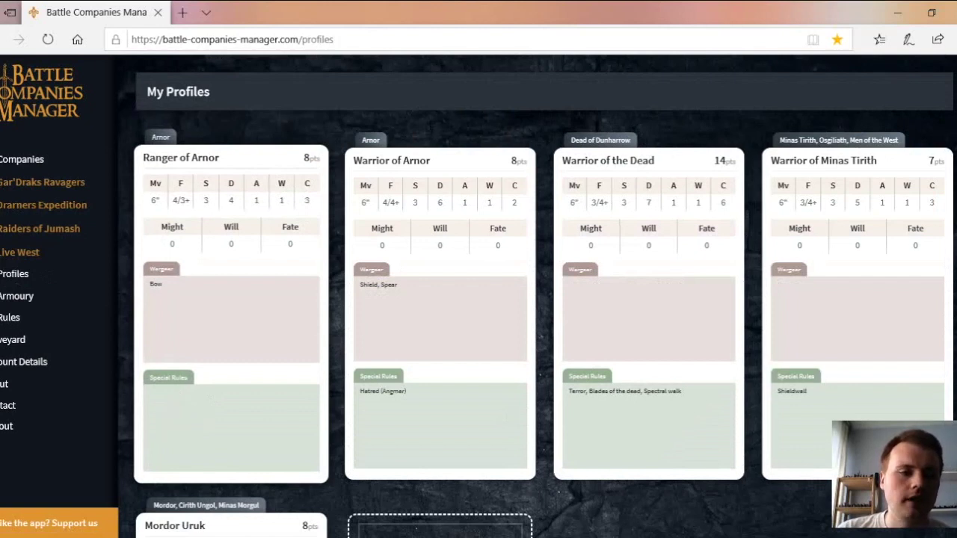
left_click(10, 298)
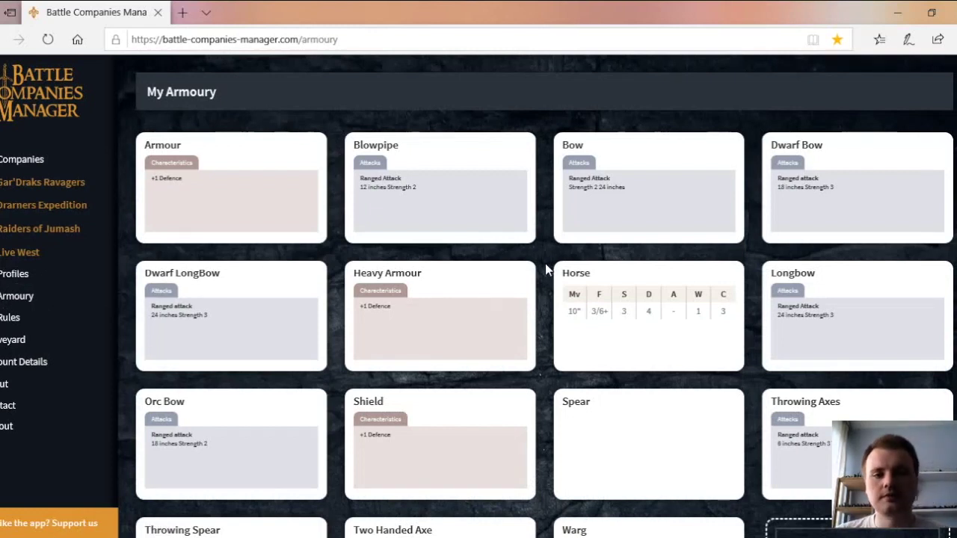
scroll(545, 266, "down", 2)
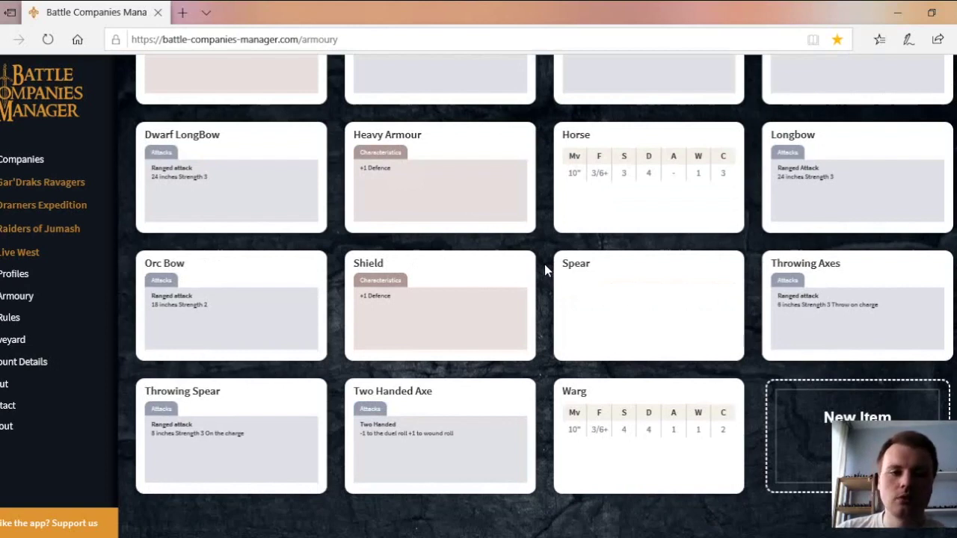
scroll(538, 267, "up", 2)
left_click(4, 319)
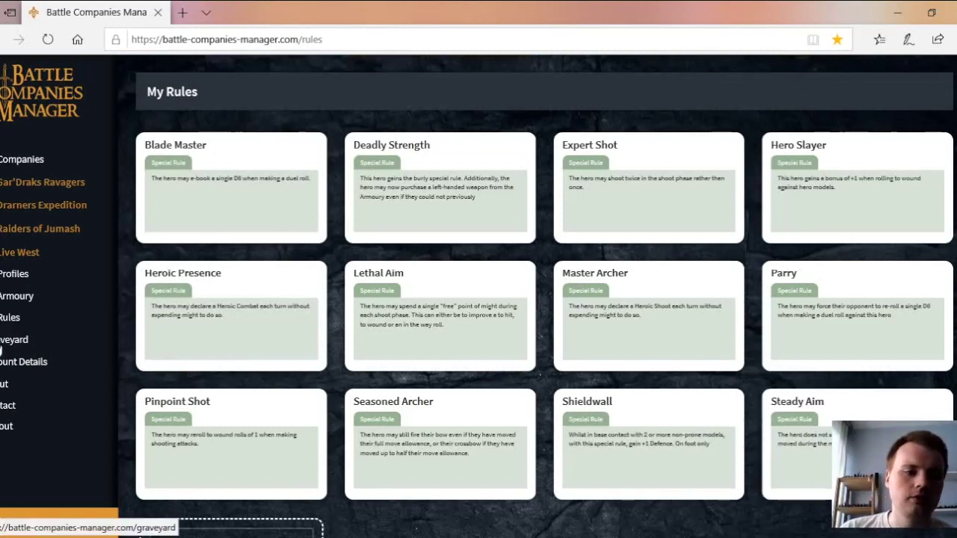
left_click(1, 342)
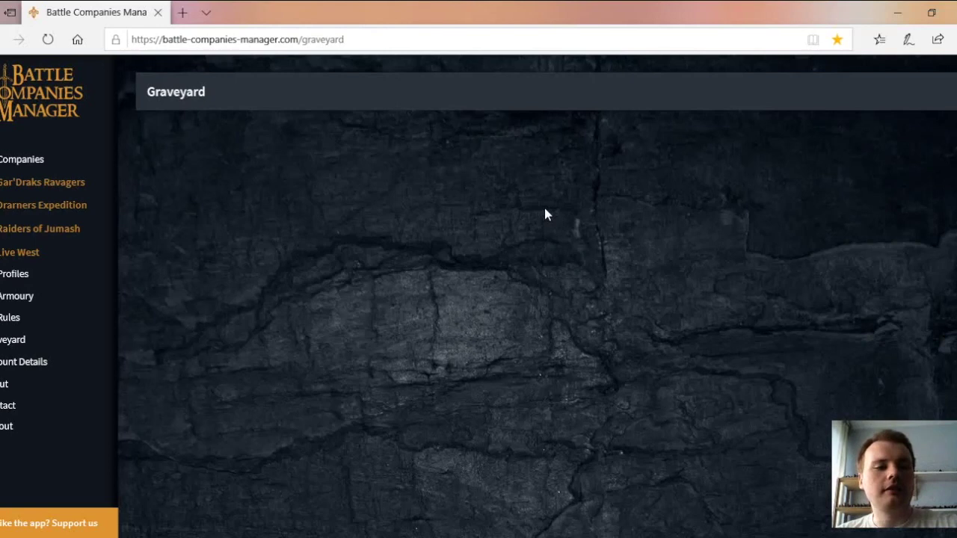
Step: View the Account details, then the About page with its six-feature Roadmap
left_click(34, 366)
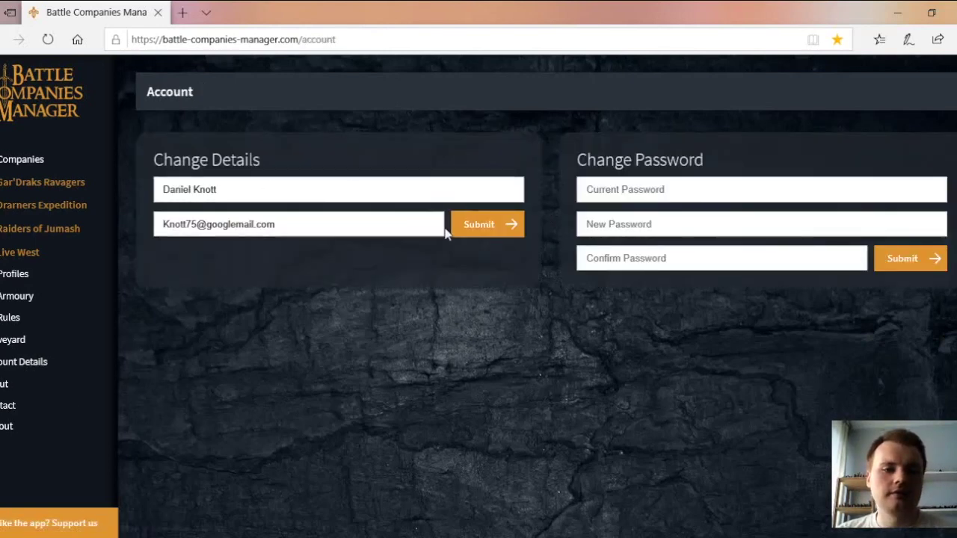
left_click(4, 383)
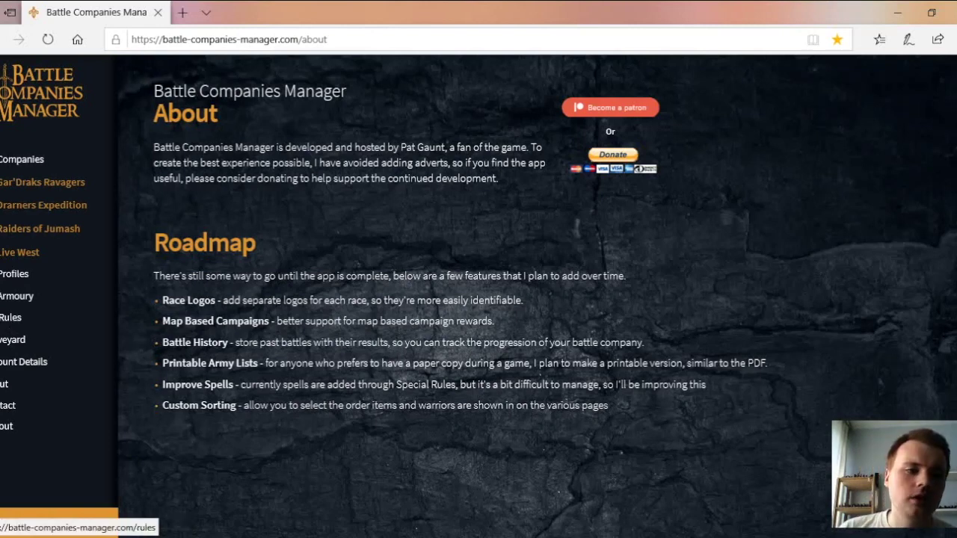
Step: Go back to Profiles and scroll past the five cards to the New Profile entry
left_click(3, 279)
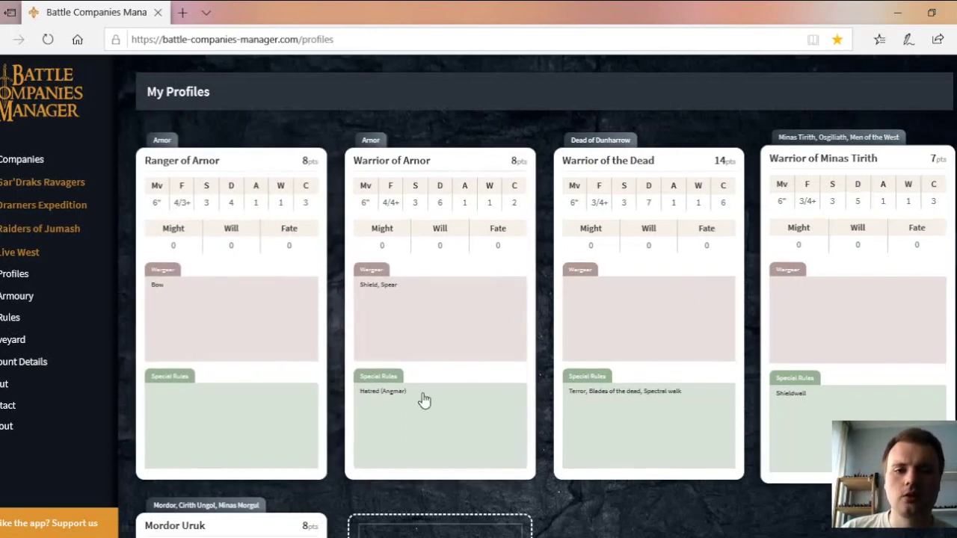
scroll(178, 507, "down", 1)
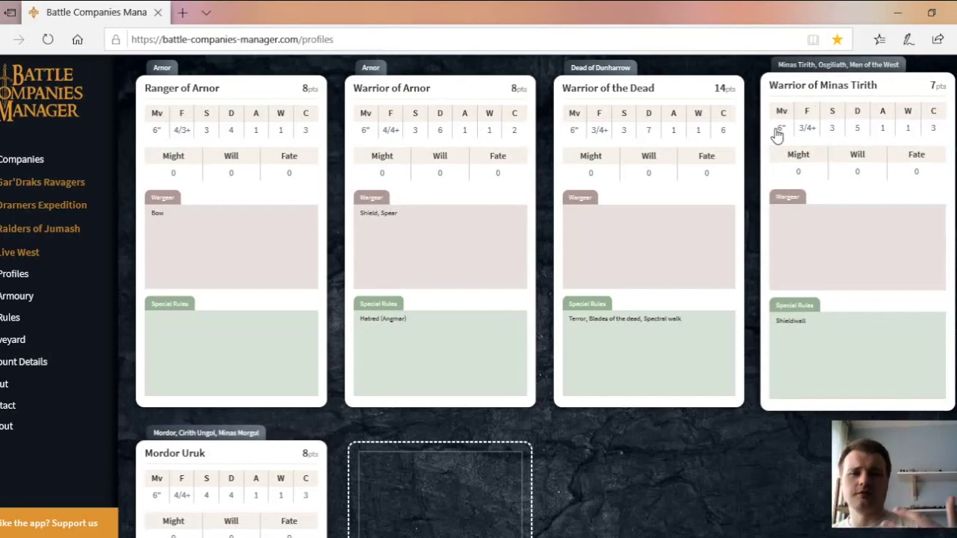
scroll(188, 257, "down", 4)
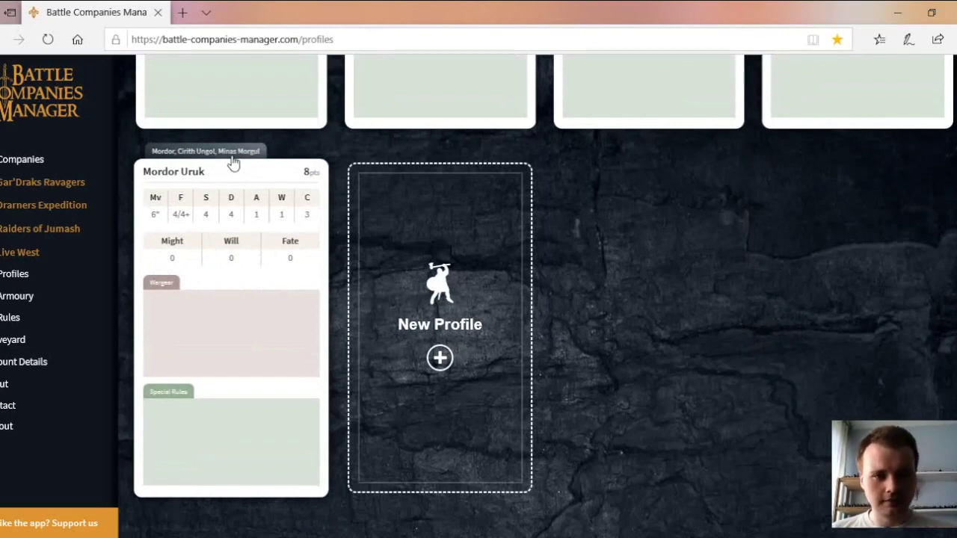
scroll(783, 182, "up", 4)
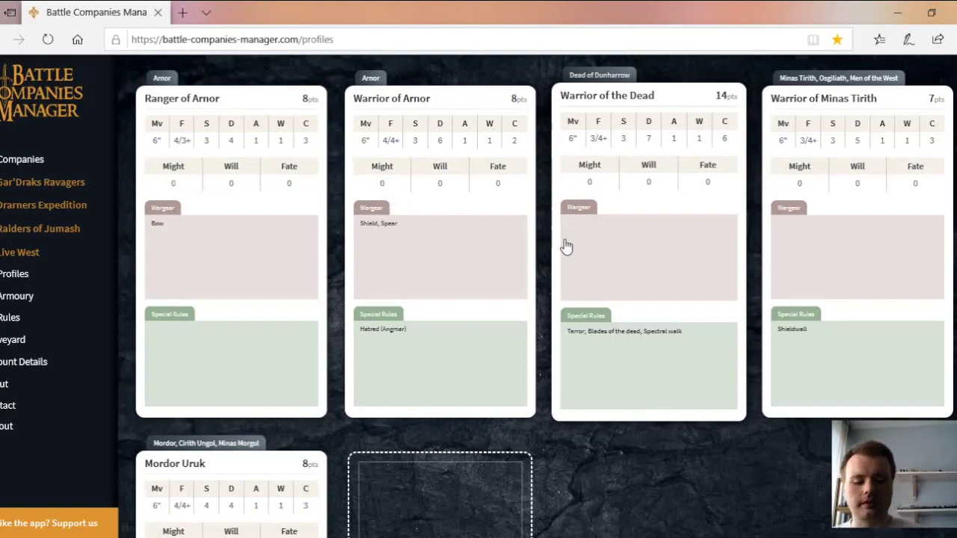
scroll(564, 248, "down", 2)
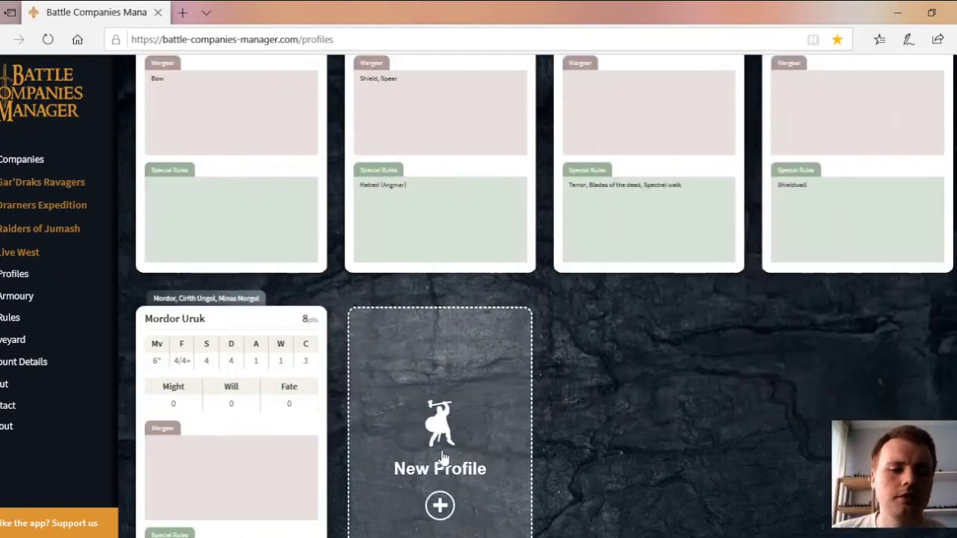
Step: Start a new profile named 'Orc Tracker' with 5 base points
left_click(442, 458)
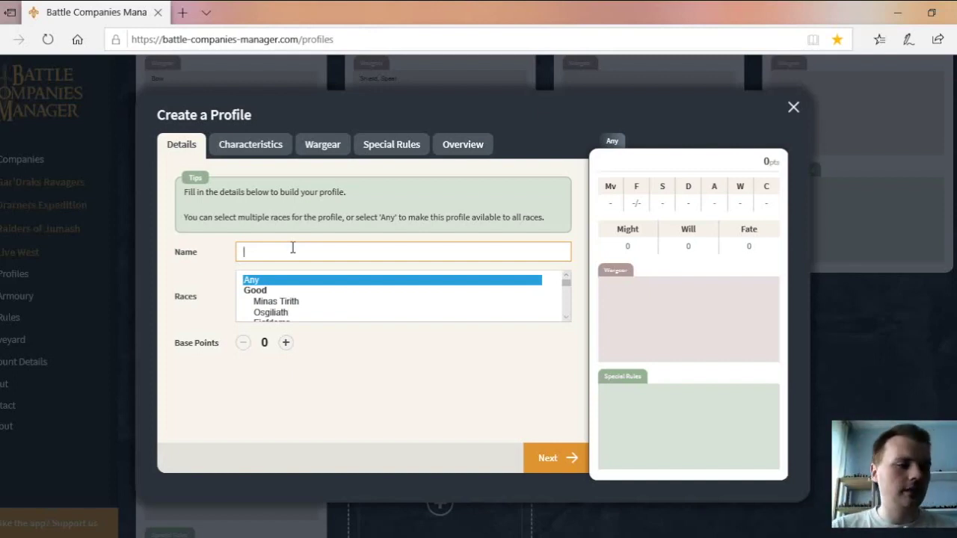
type("Orc")
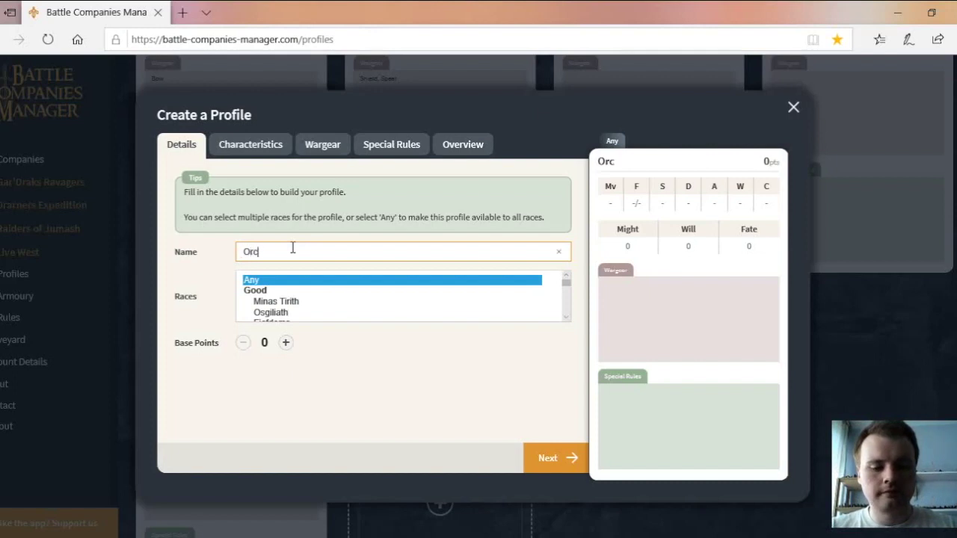
type(" Tracker")
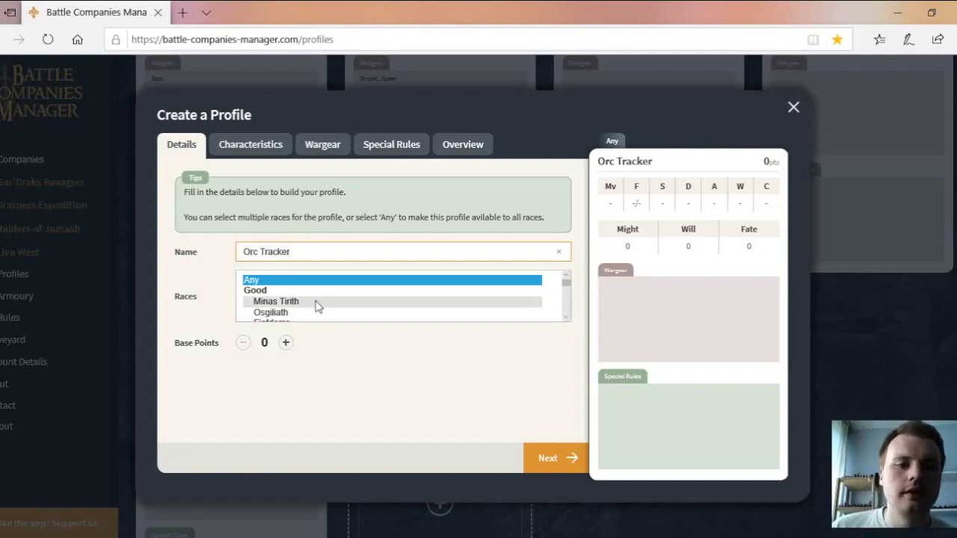
left_click(285, 344)
left_click(285, 343)
left_click(284, 343)
left_click(284, 343)
left_click(285, 343)
scroll(321, 309, "down", 2)
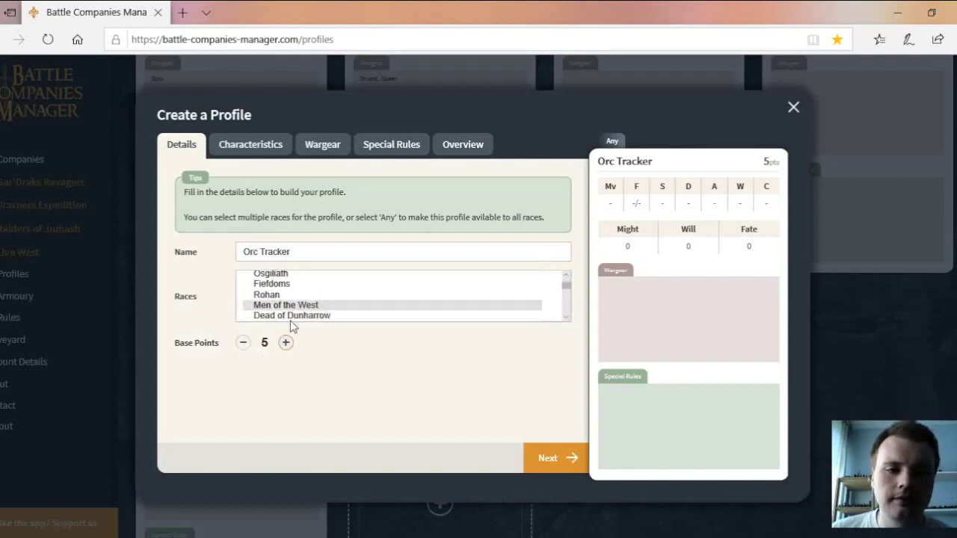
left_click(269, 345)
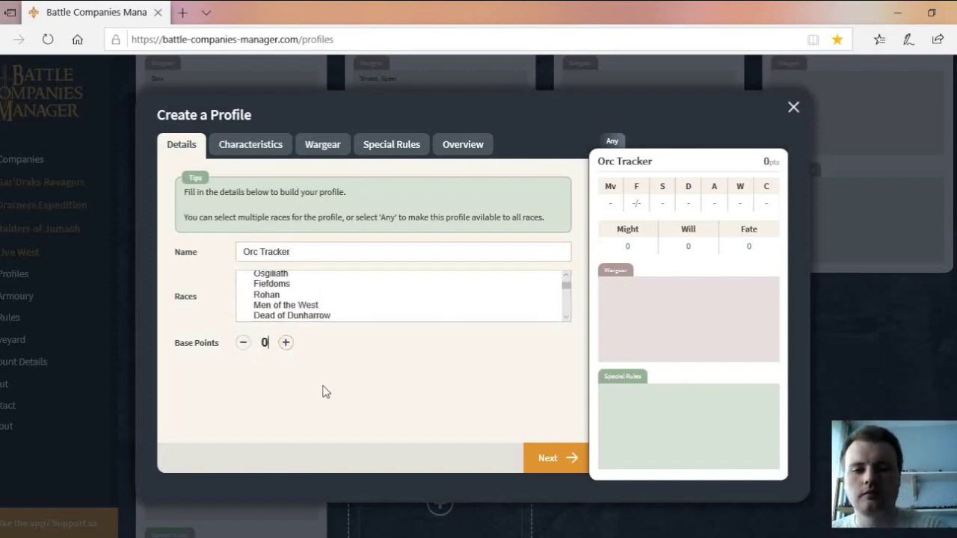
Step: Select Mordor, Cirith Ungol, Minas Morgul and Angmar as the profile's races
scroll(308, 303, "down", 5)
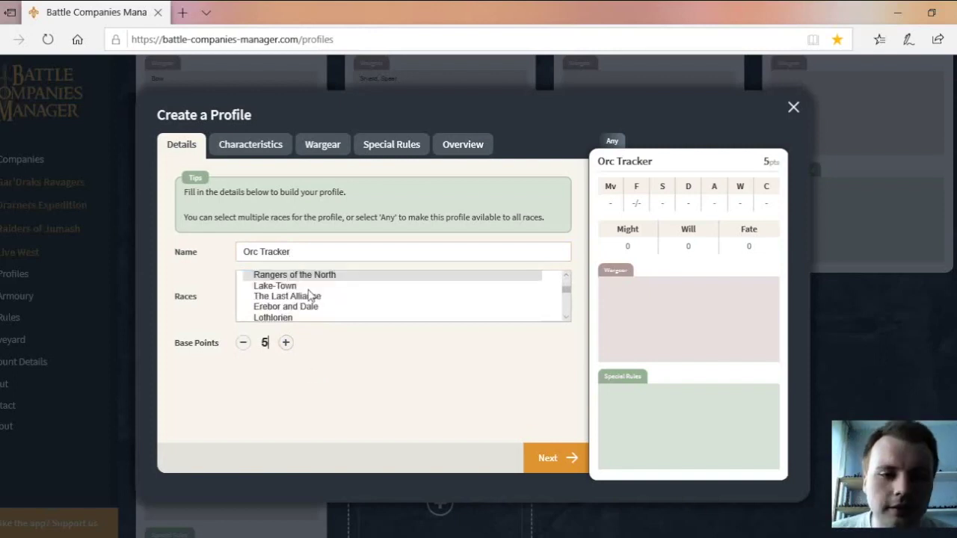
scroll(310, 298, "down", 4)
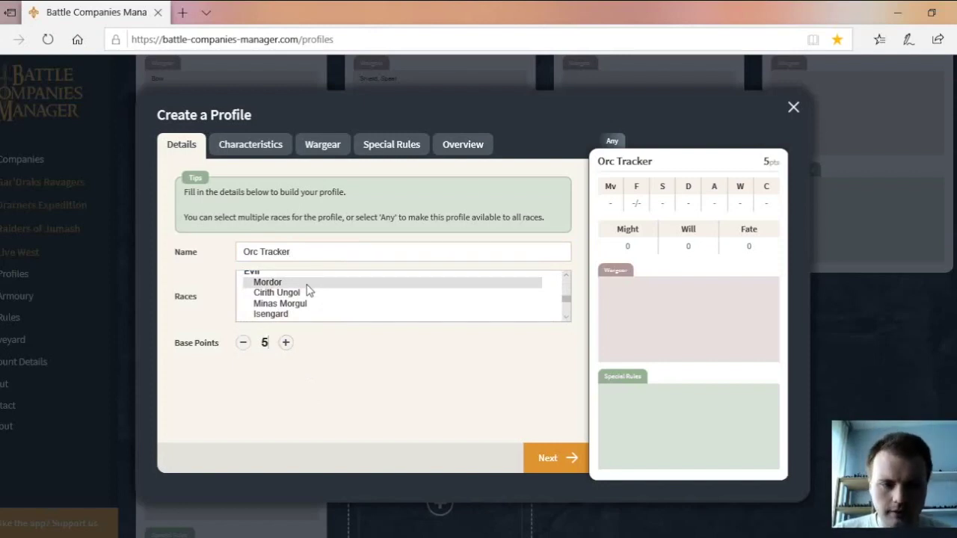
left_click(296, 284)
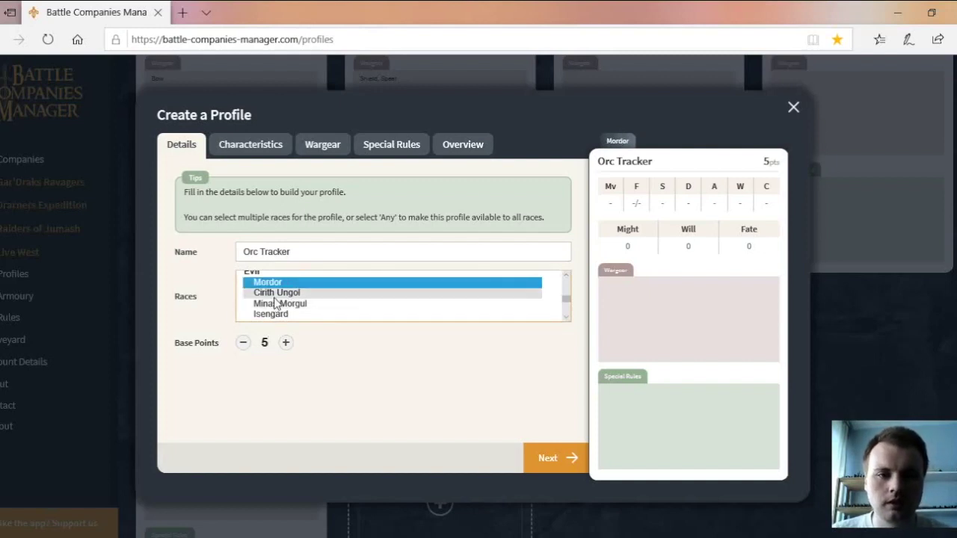
left_click(277, 293)
left_click(280, 303)
left_click(278, 284)
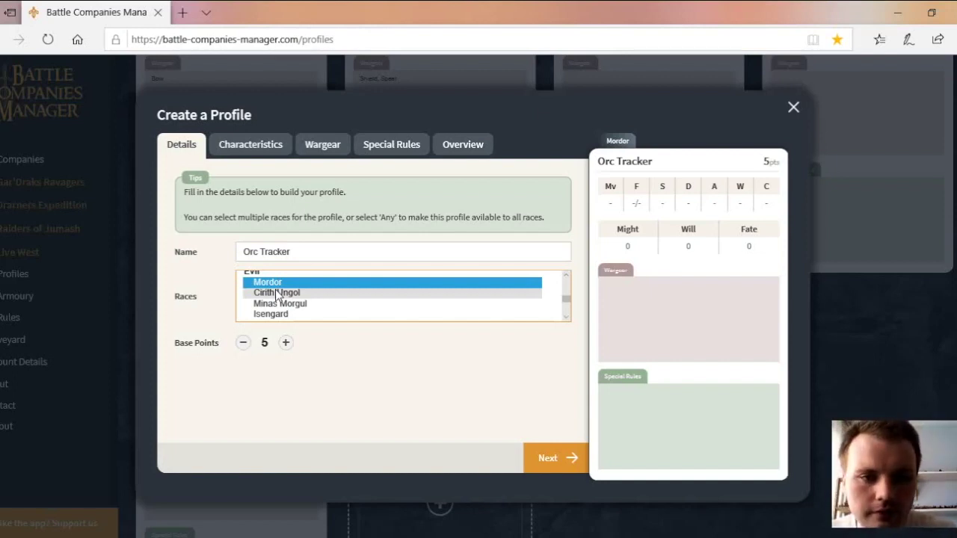
left_click(277, 293, "ctrl")
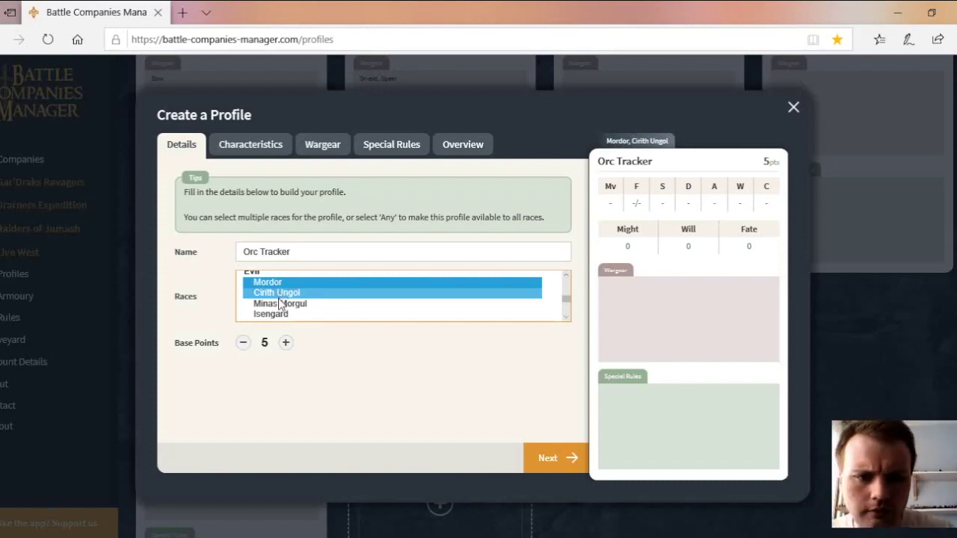
left_click(279, 304, "ctrl")
scroll(283, 308, "down", 2)
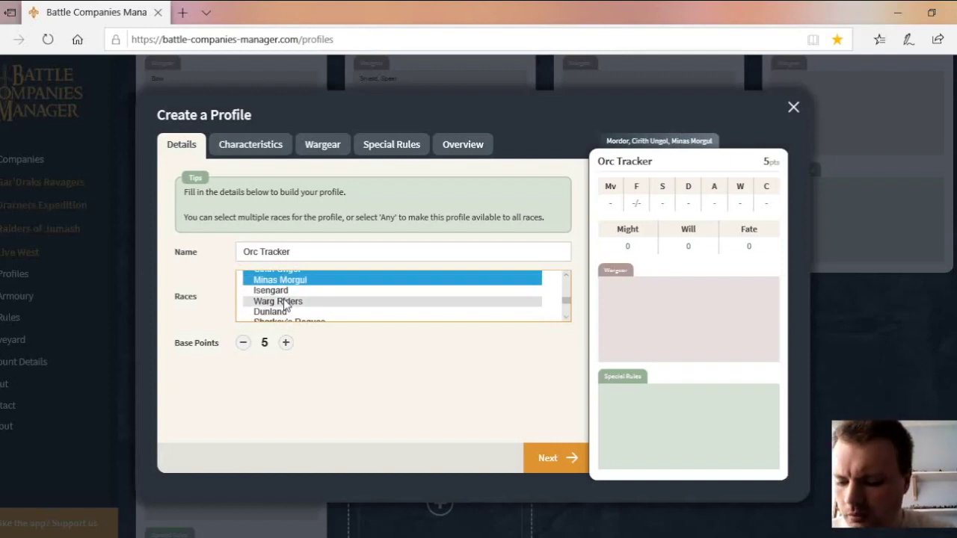
scroll(329, 288, "down", 3)
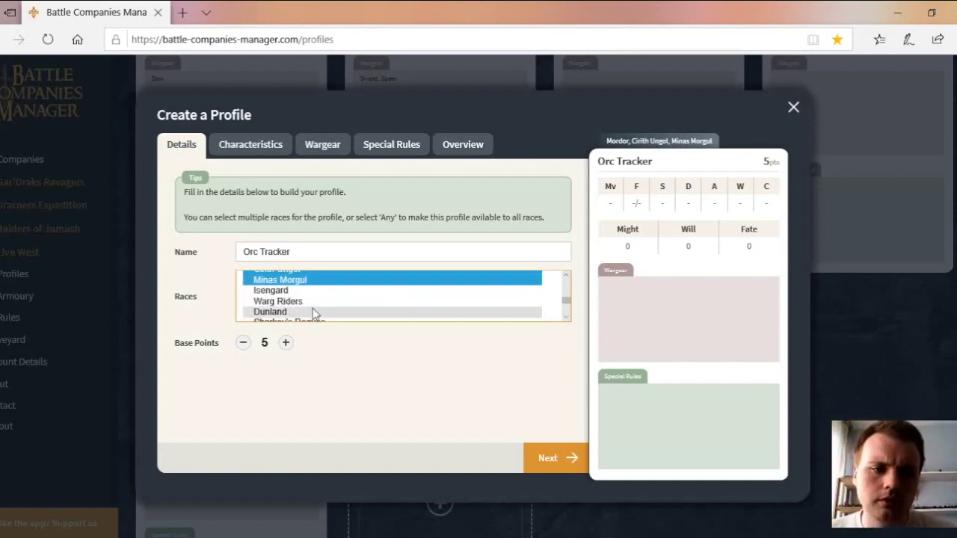
scroll(324, 290, "down", 2)
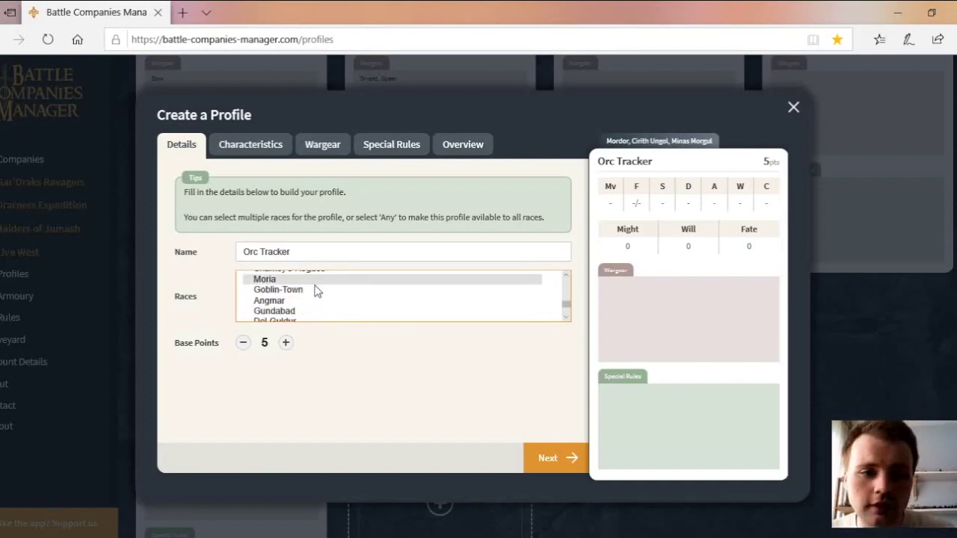
left_click(310, 301)
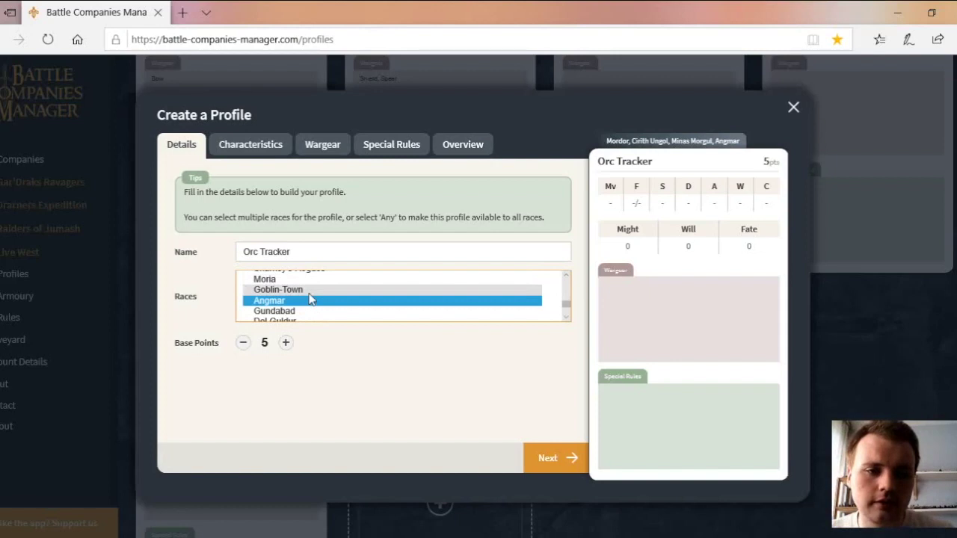
scroll(310, 299, "down", 1)
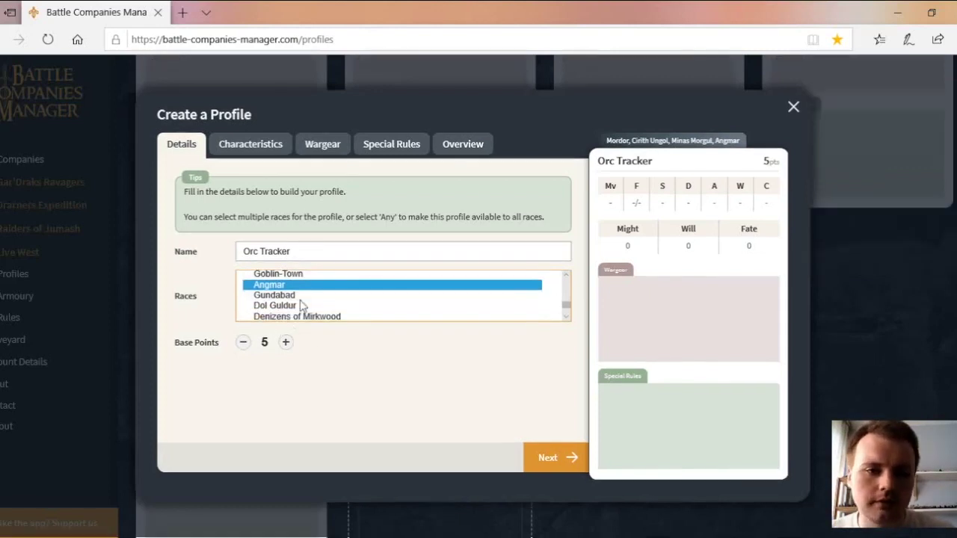
scroll(302, 305, "down", 1)
scroll(299, 303, "down", 2)
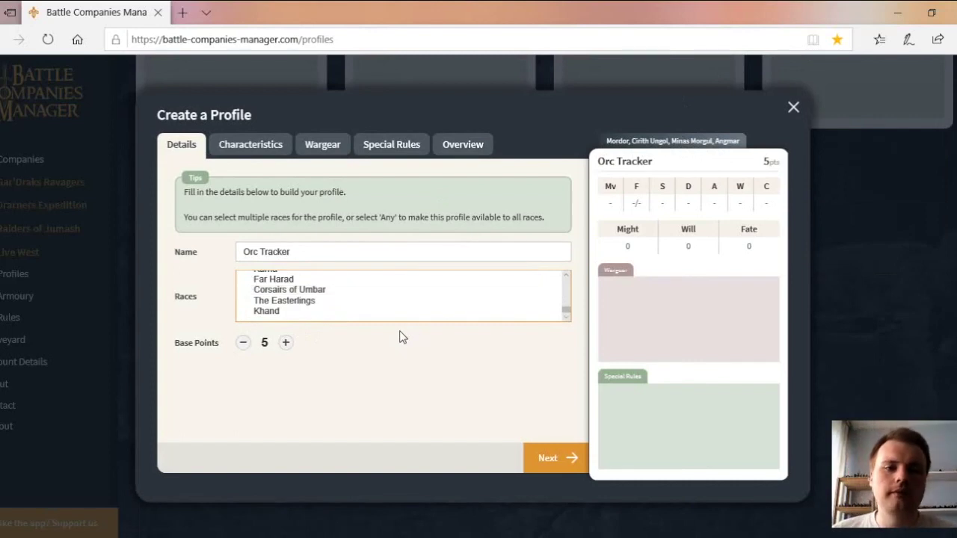
Step: Enter the Orc Tracker's base stats: Mv 6, F 3/4, S 3, D 3, A 1, W 1, C 2
left_click(565, 464)
left_click(260, 268)
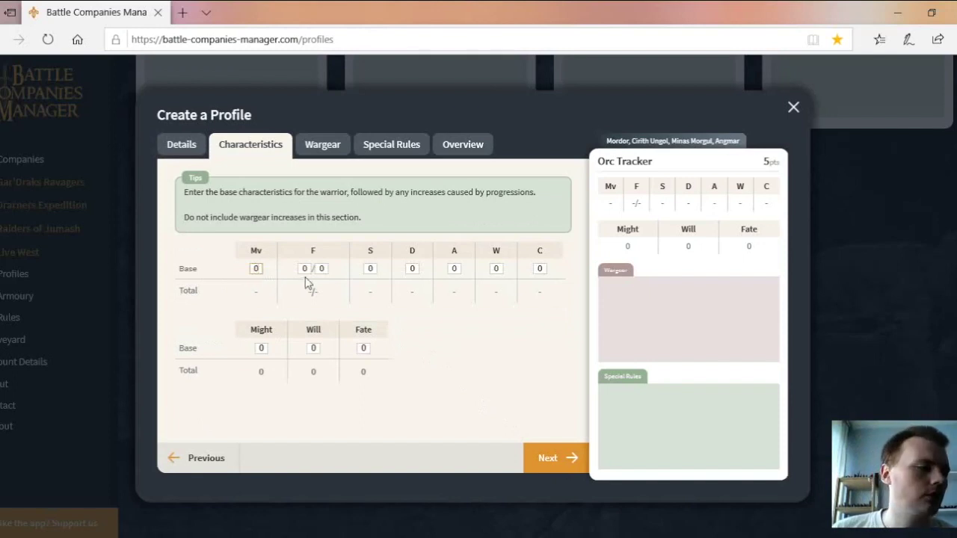
type("6")
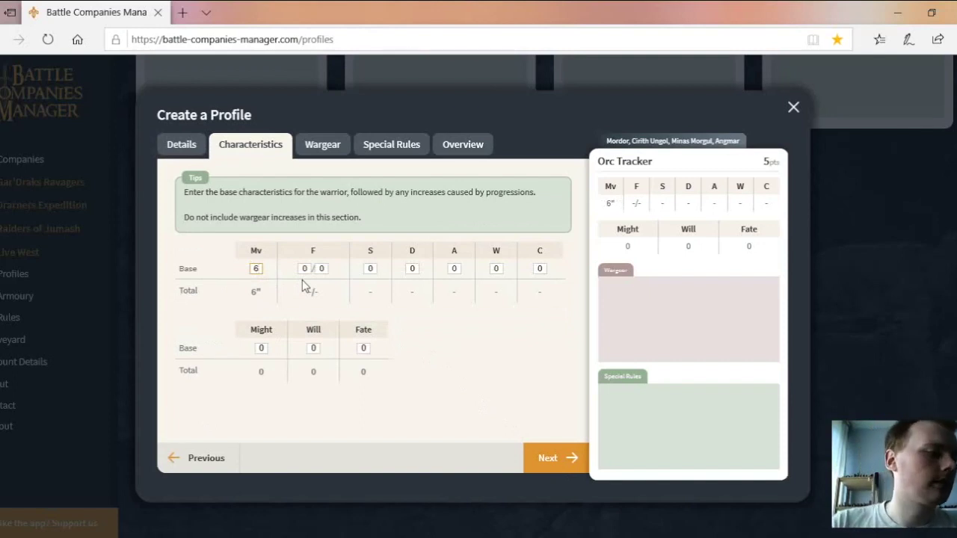
key("Tab")
type("4")
key("Tab")
type("3")
key("Tab")
type("3")
key("Tab")
key("Tab")
type("1")
key("Tab")
type("2")
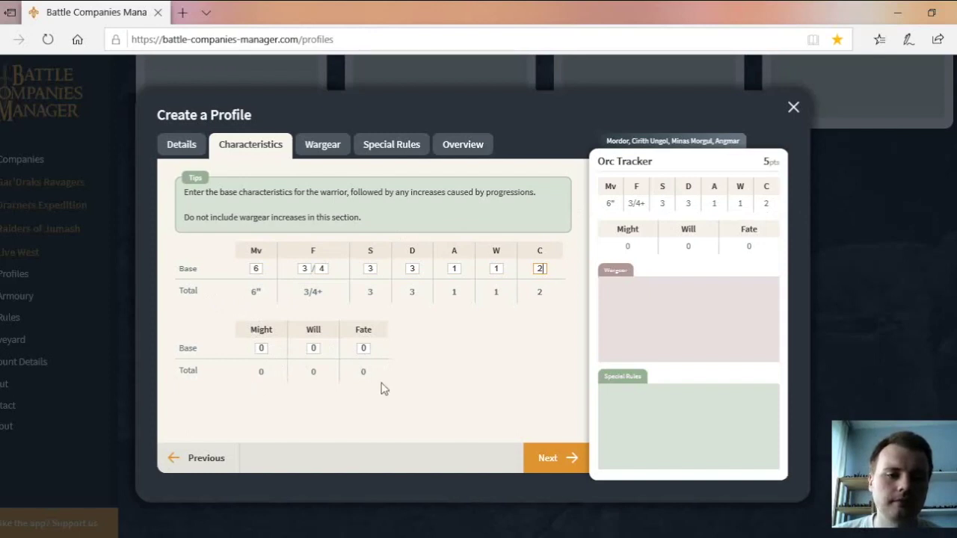
Step: Add an Orc Bow from the armoury as the Orc Tracker's wargear
left_click(554, 460)
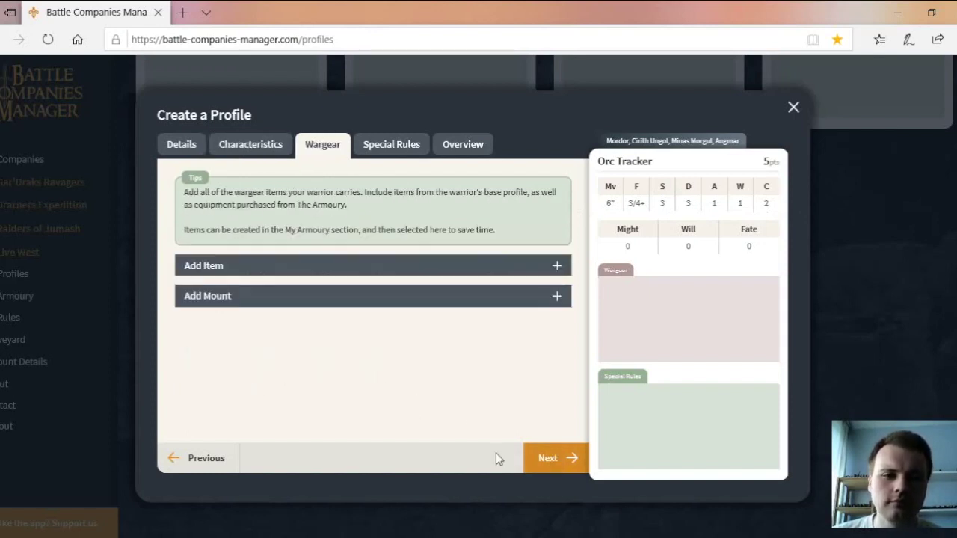
left_click(244, 267)
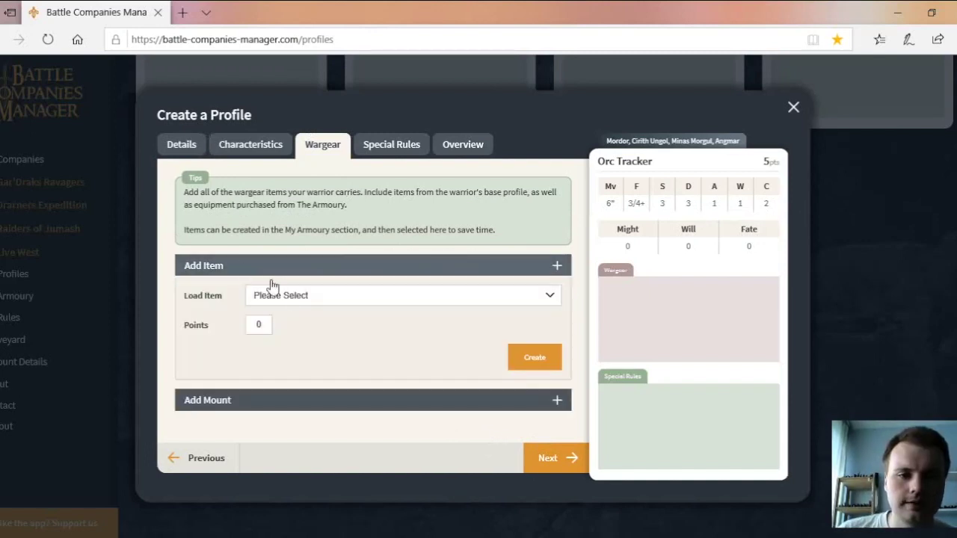
left_click(293, 299)
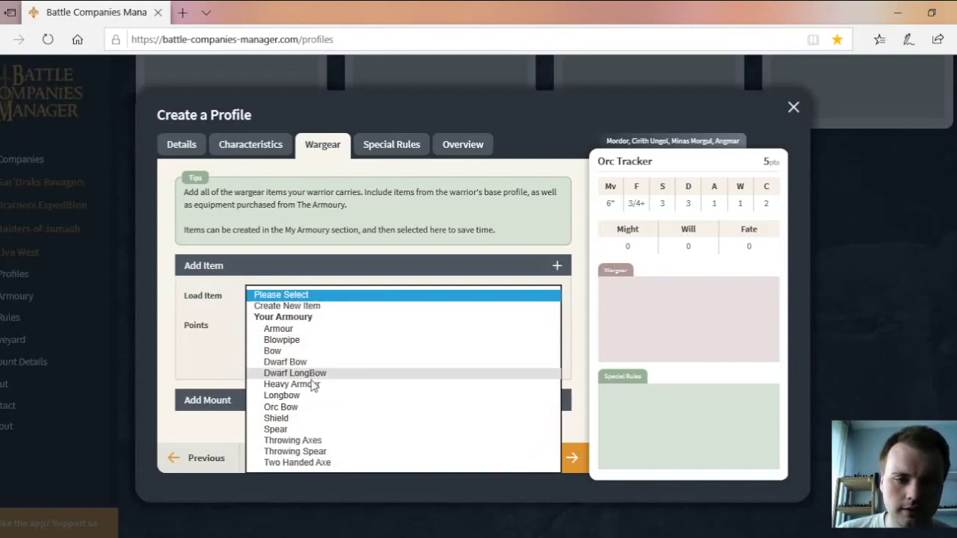
left_click(307, 409)
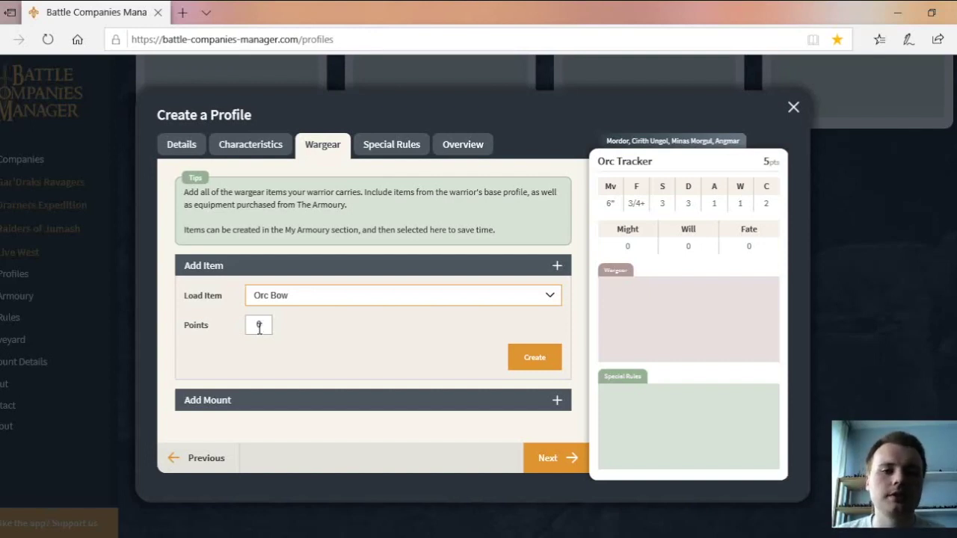
left_click(537, 357)
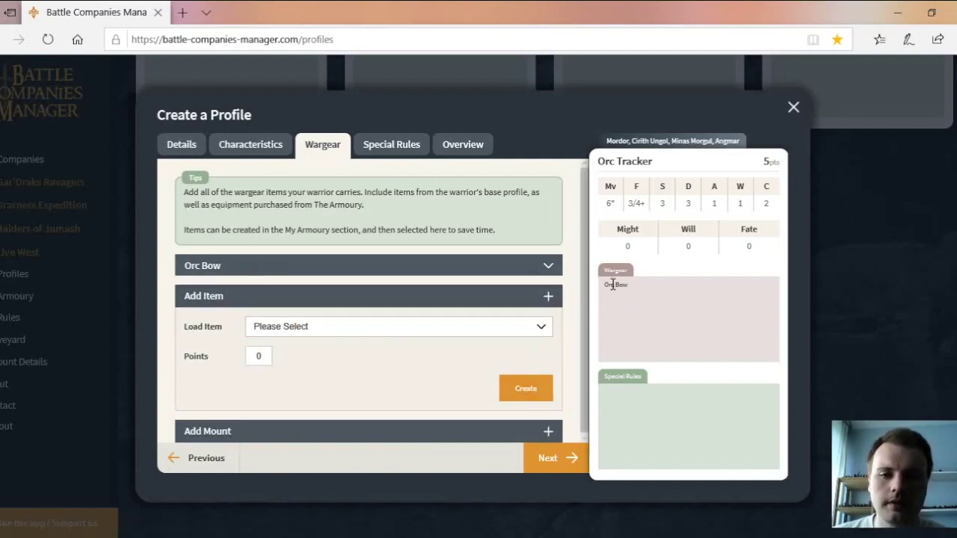
Step: Pass the special rules and overview steps and finish the Orc Tracker profile
left_click(548, 459)
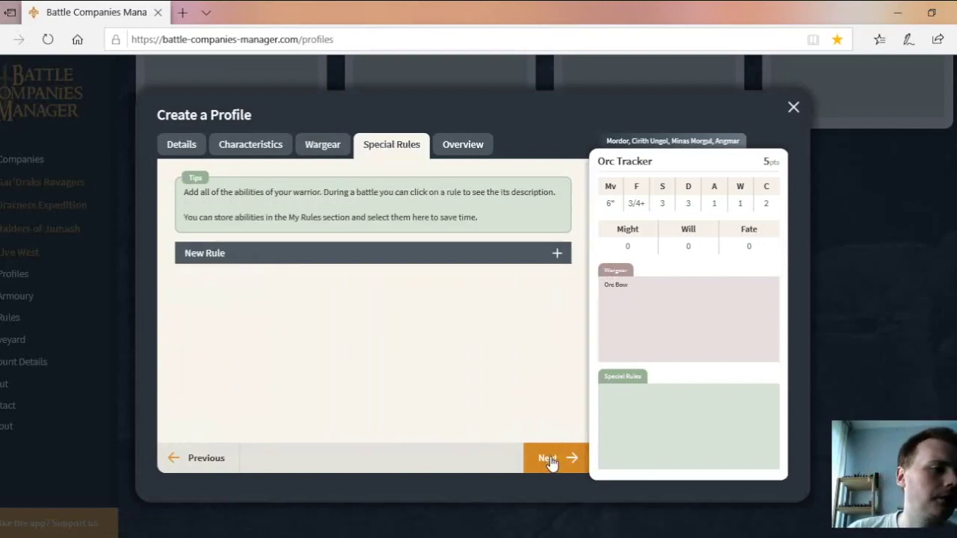
left_click(550, 462)
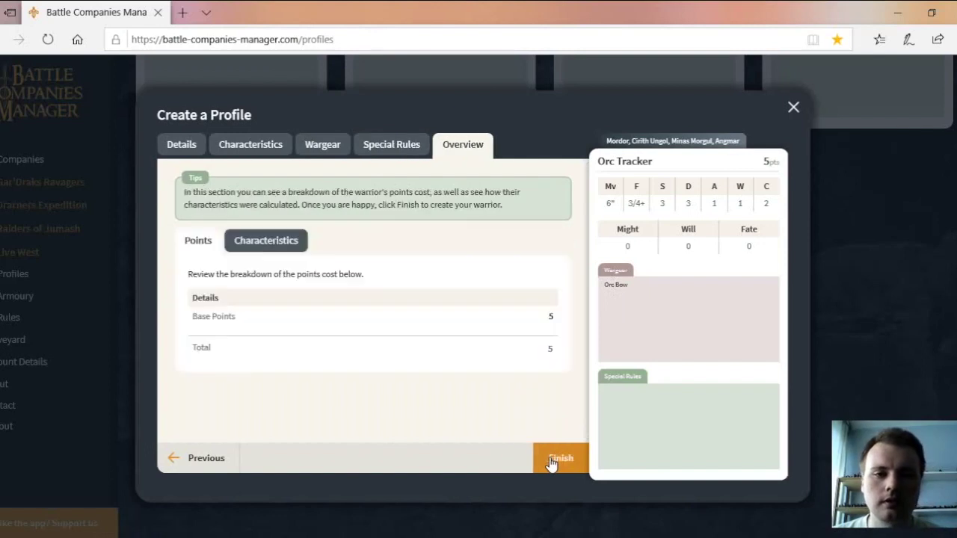
left_click(550, 462)
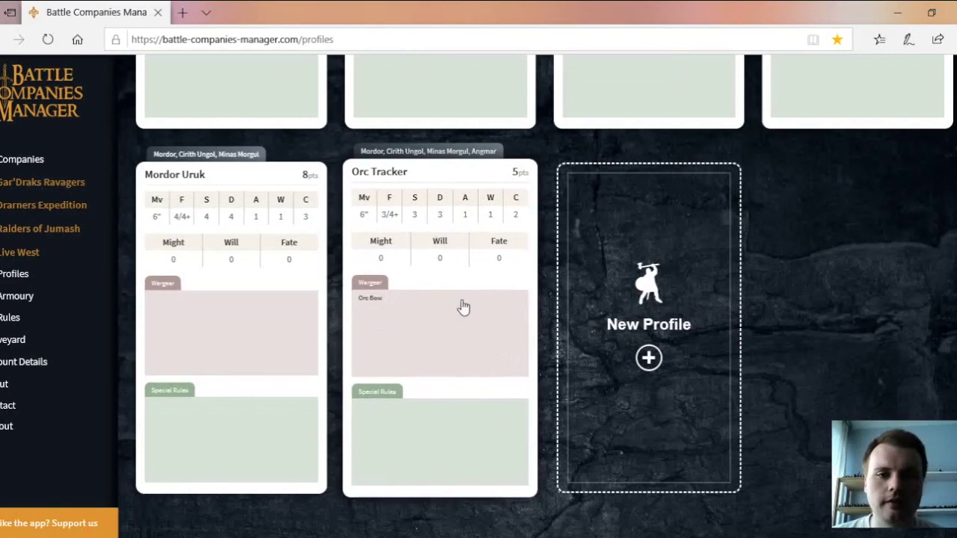
Step: Browse the Armoury item cards and begin creating a new item
scroll(590, 320, "up", 5)
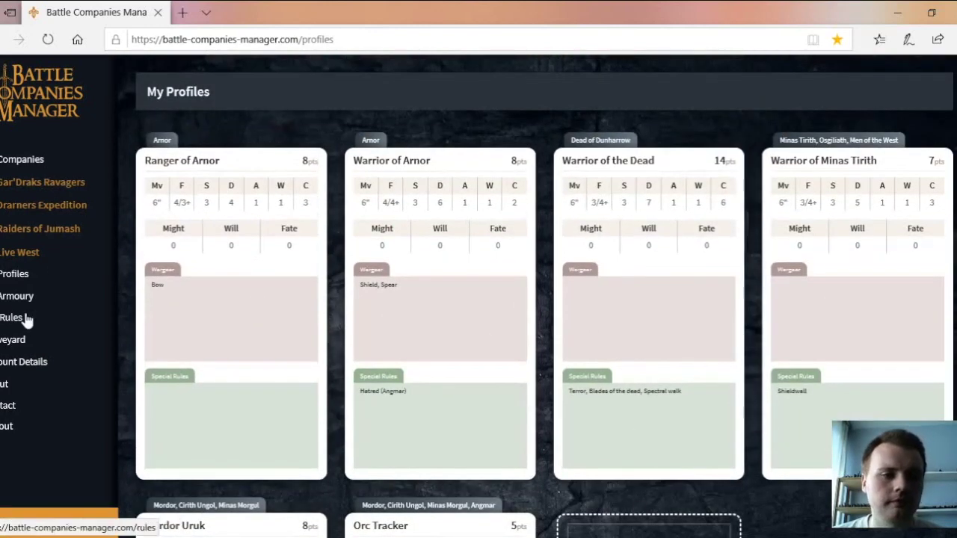
left_click(8, 300)
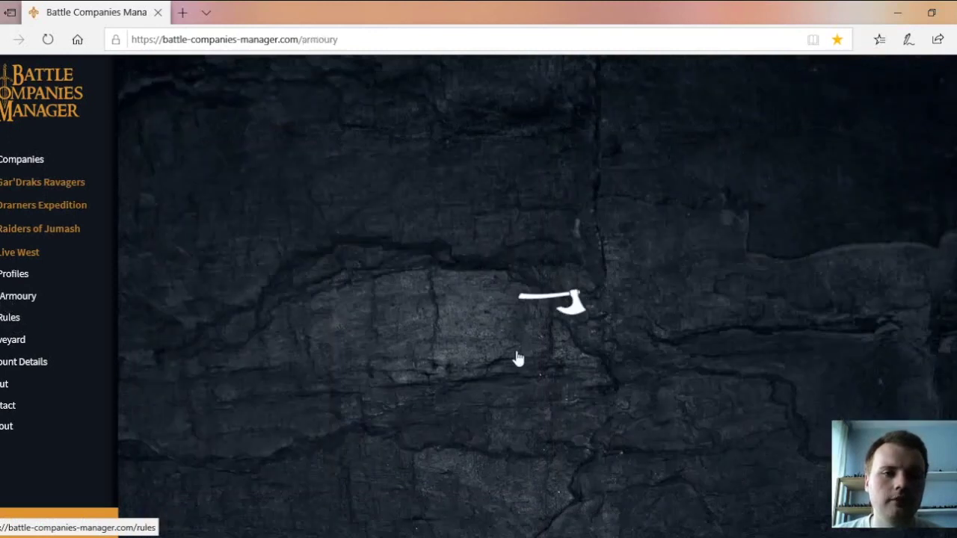
scroll(453, 348, "down", 2)
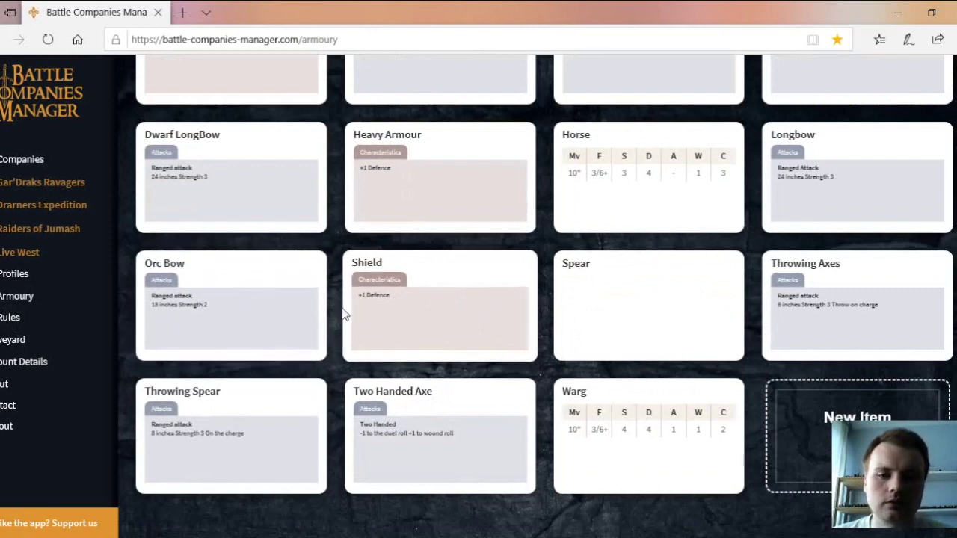
scroll(382, 321, "up", 1)
scroll(383, 326, "up", 1)
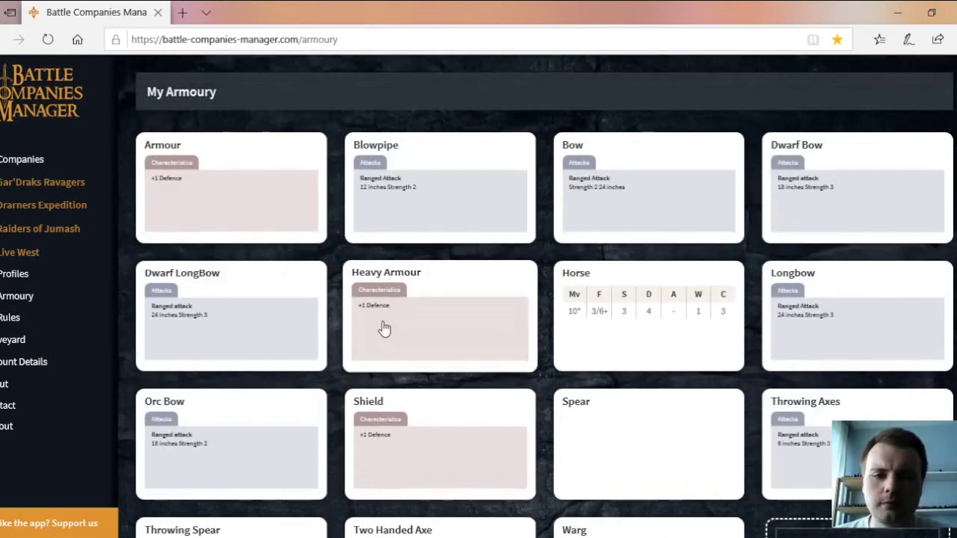
scroll(394, 335, "down", 2)
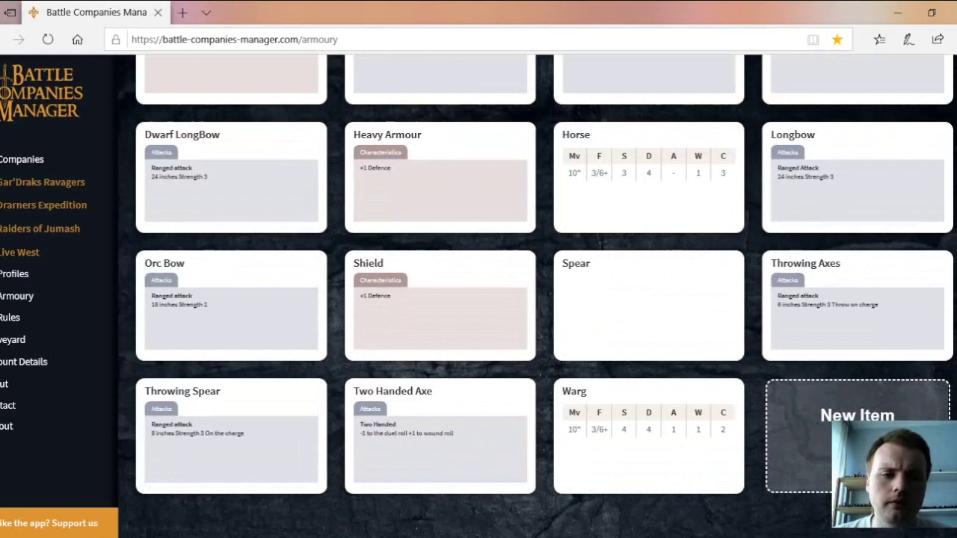
left_click(858, 415)
Step: Name the new item 'Uruk Bow' with adjustment 0 and Characteristics switched off
left_click(489, 259)
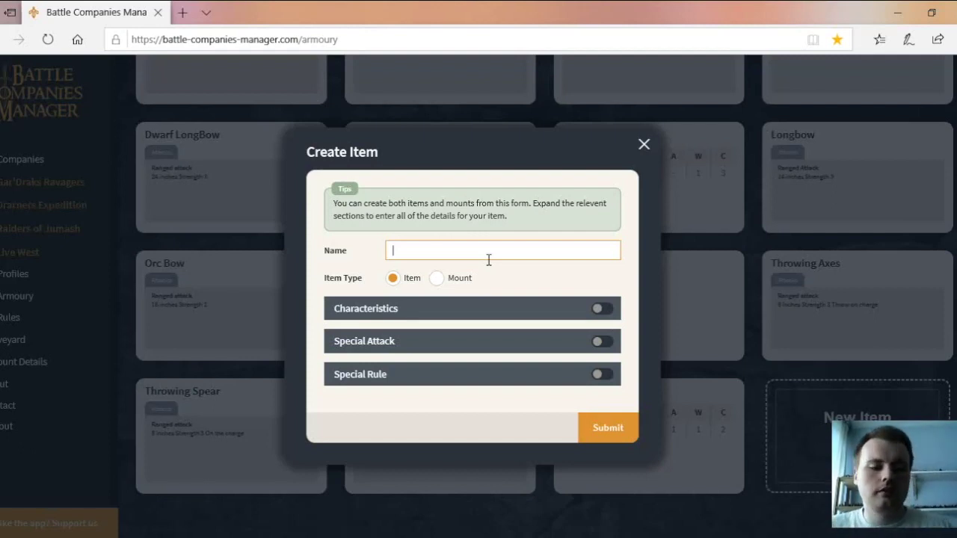
type("Uruk")
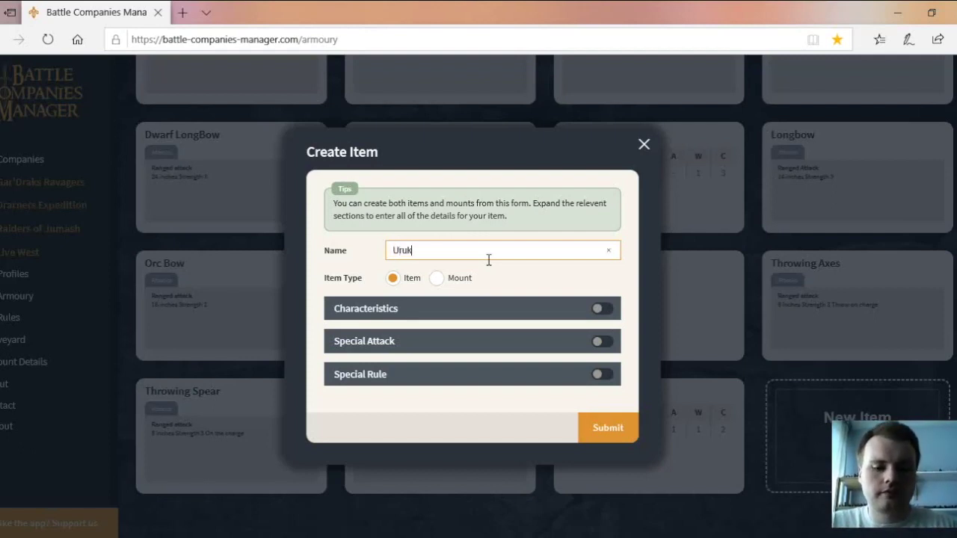
type(" Bow")
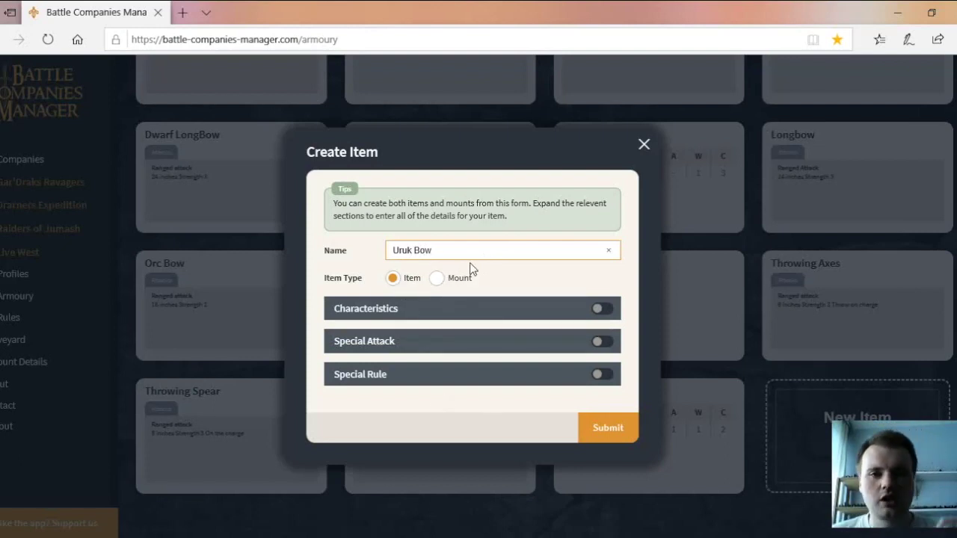
left_click(416, 309)
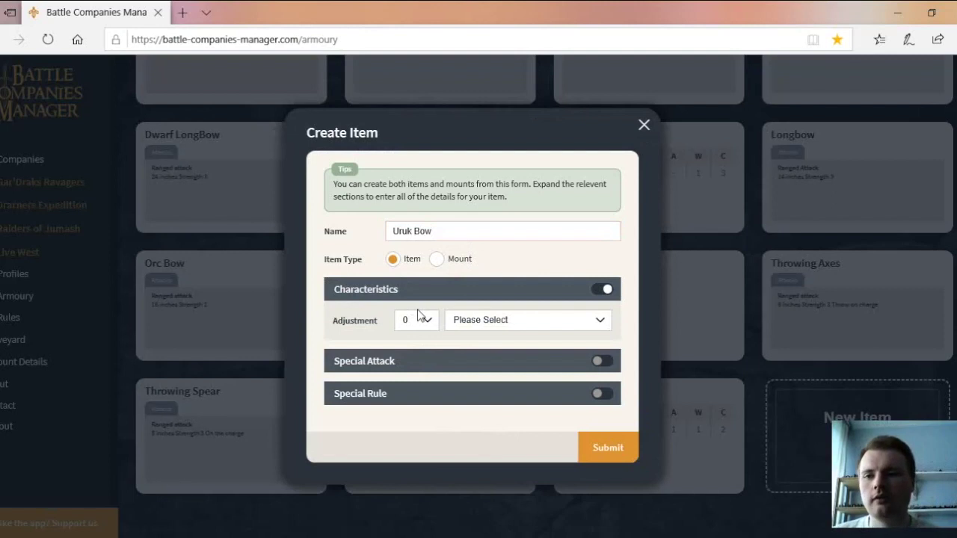
left_click(436, 326)
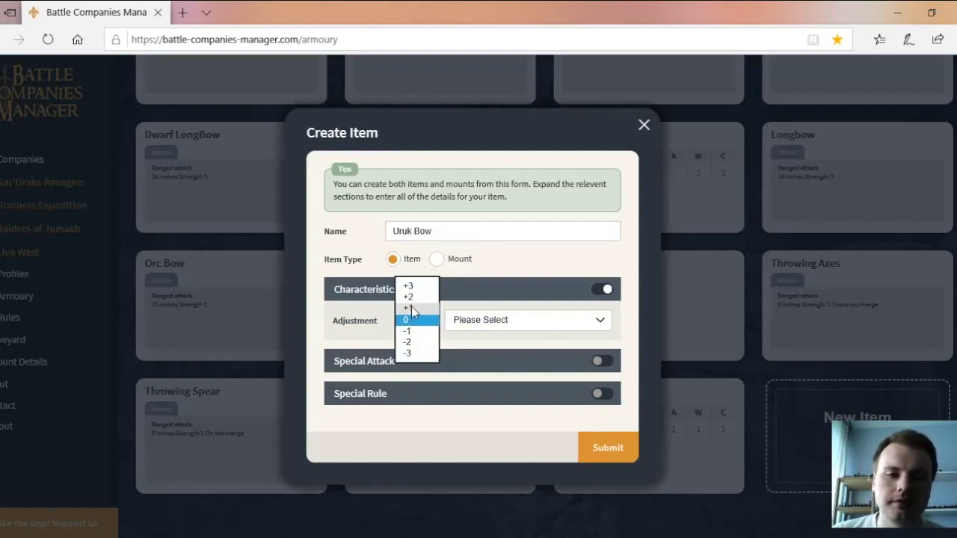
left_click(421, 323)
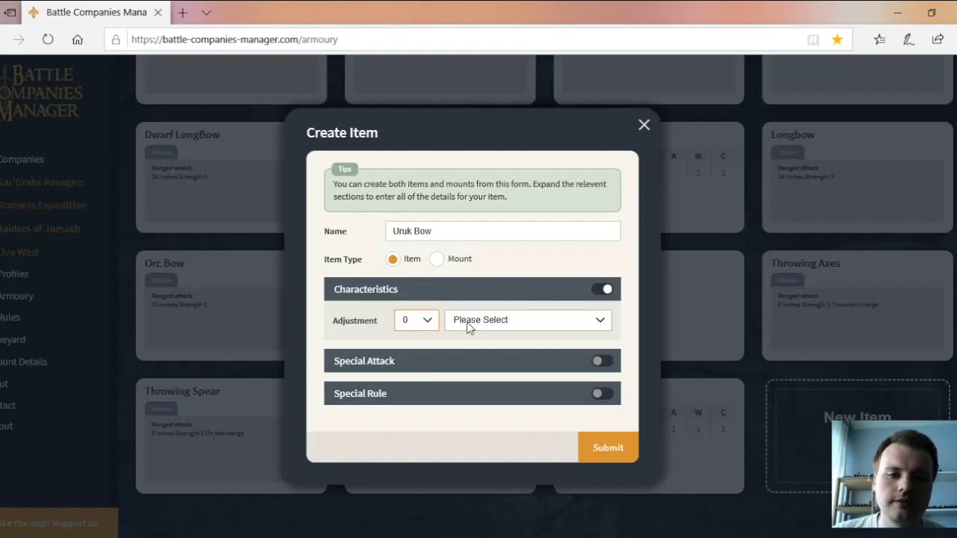
left_click(470, 324)
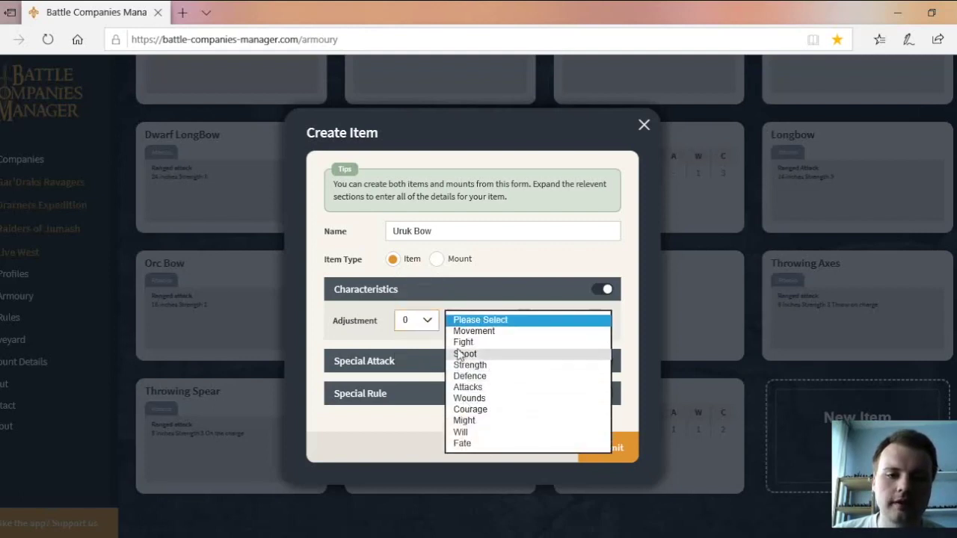
left_click(472, 294)
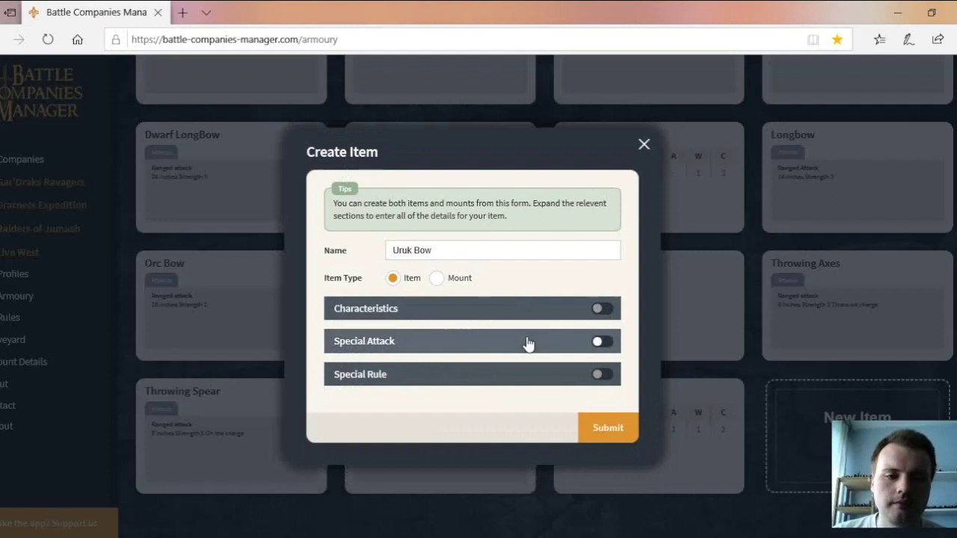
Step: Add a 'Ranged Attack' special attack described as 'Strength 3' / '18 inches'
left_click(528, 344)
left_click(481, 326)
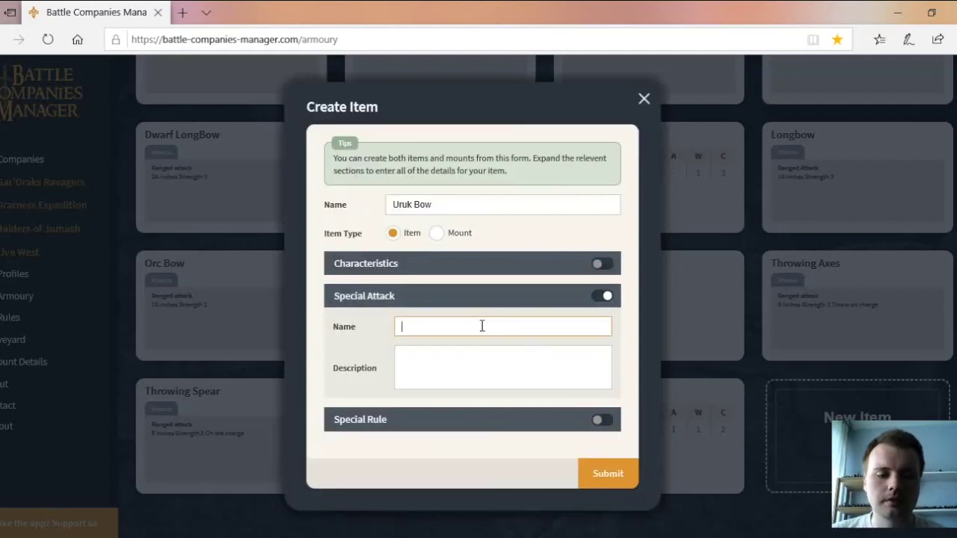
type("Ranged ")
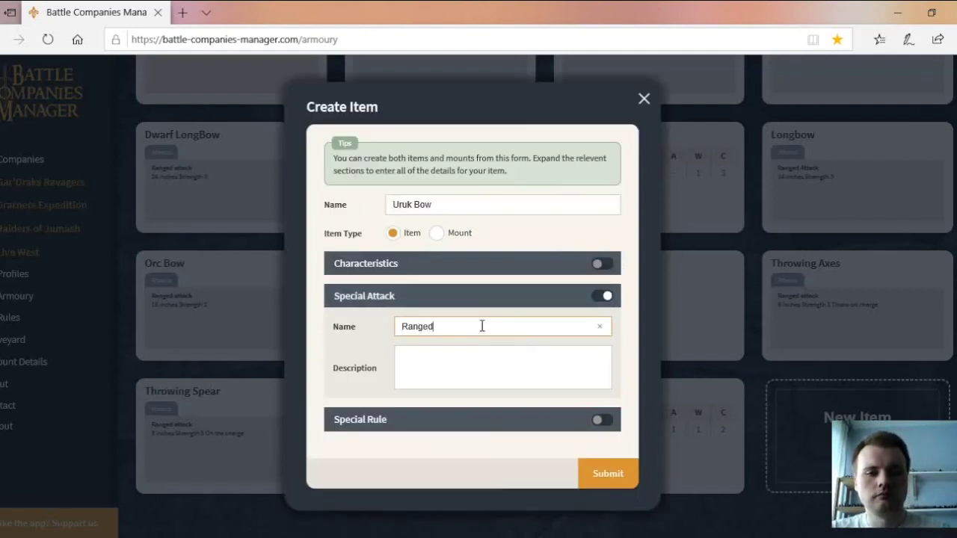
type("Attack")
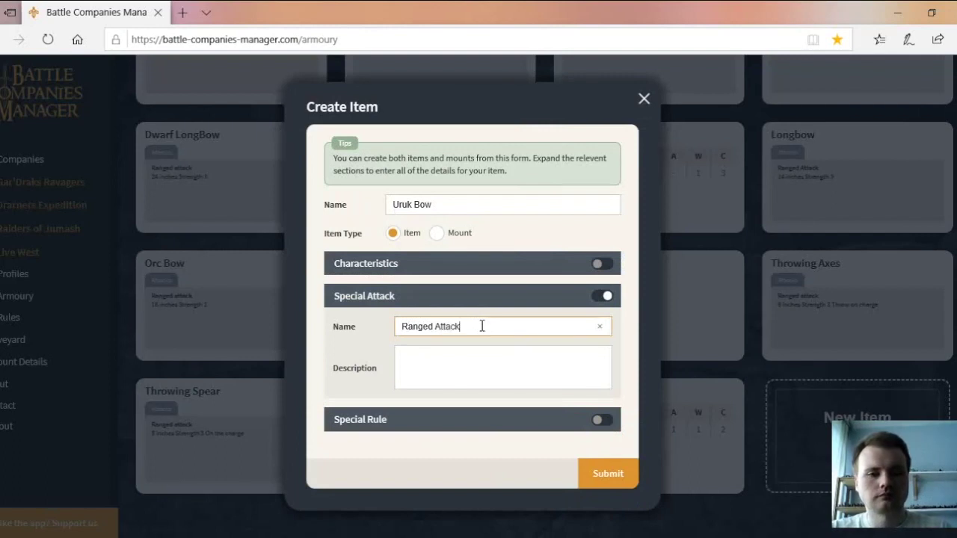
left_click(511, 364)
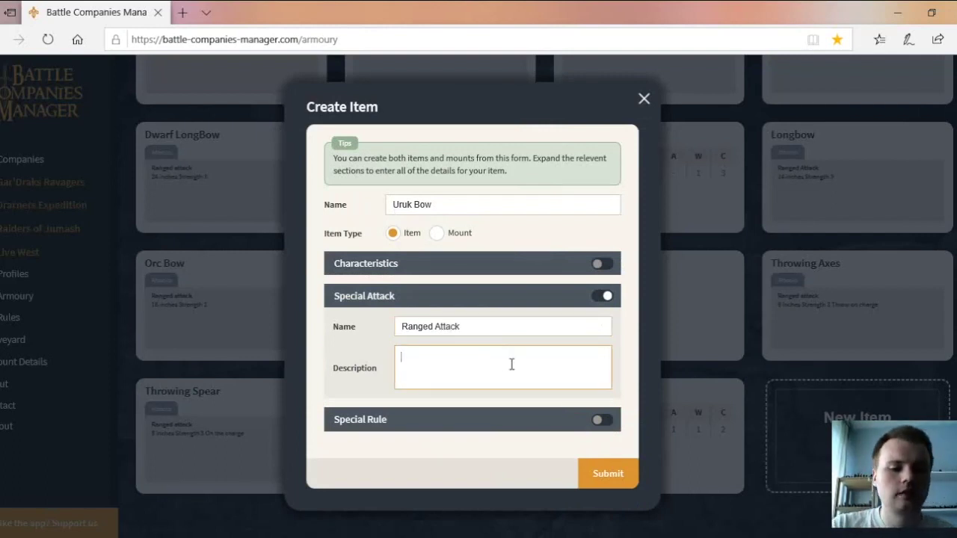
type("Strength 3")
key("Return")
type("18 ")
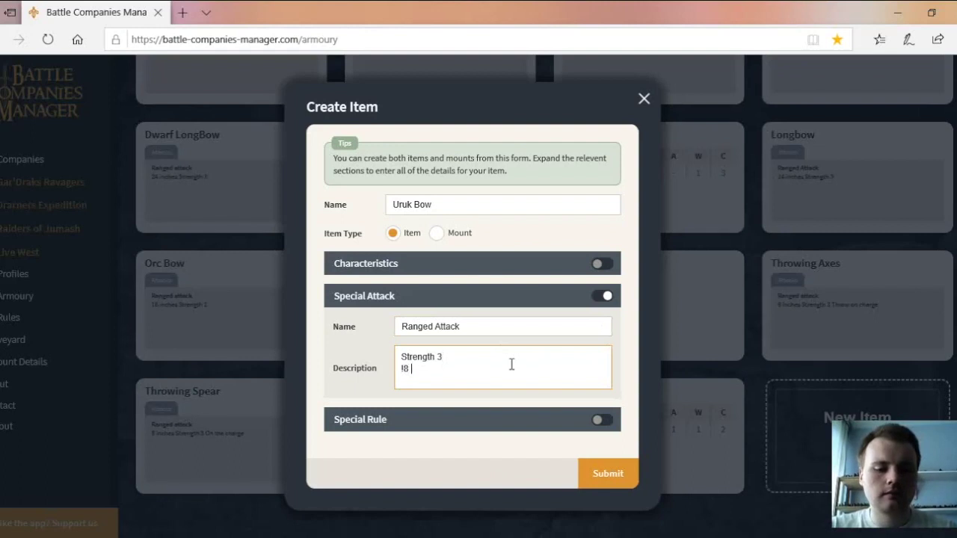
type("inches")
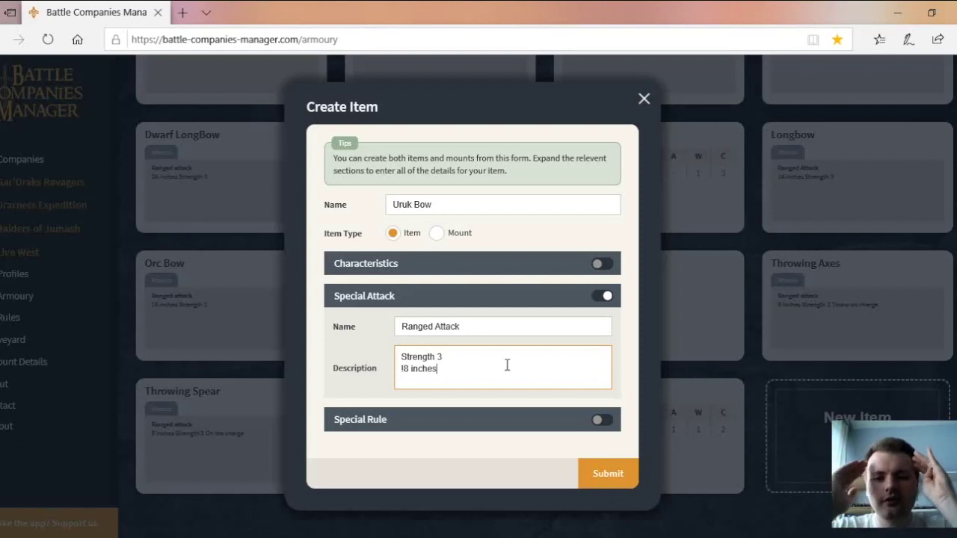
Step: Save the Uruk Bow to the armoury and move to the Rules page
left_click(602, 478)
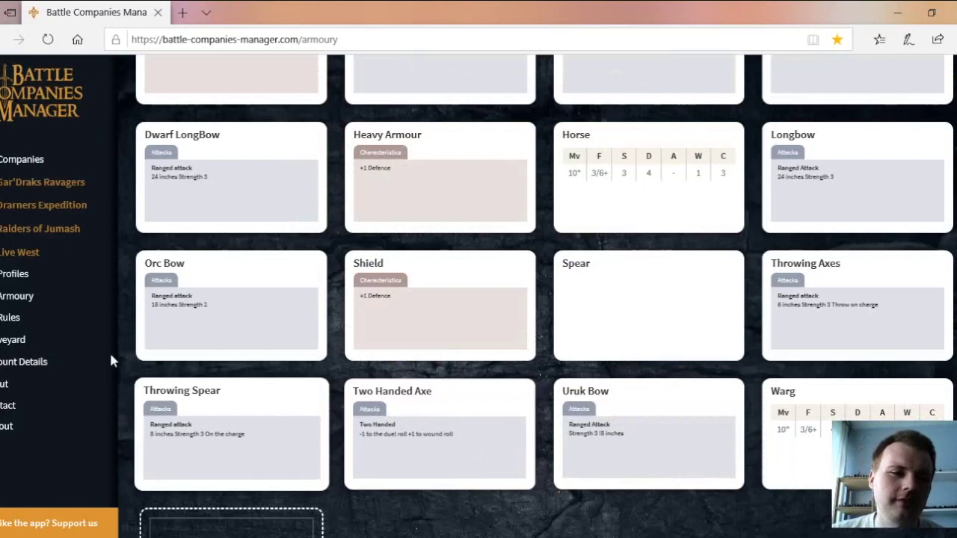
left_click(6, 320)
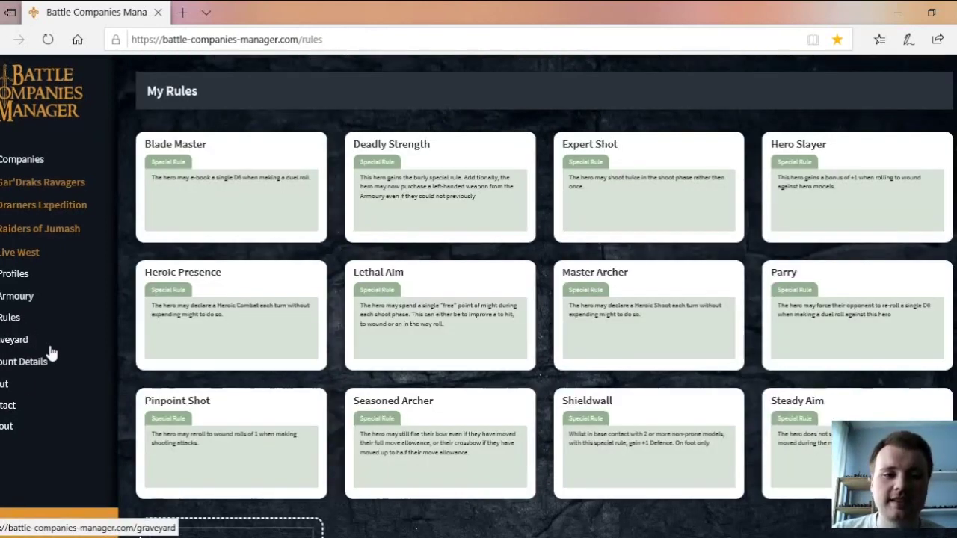
scroll(271, 352, "down", 2)
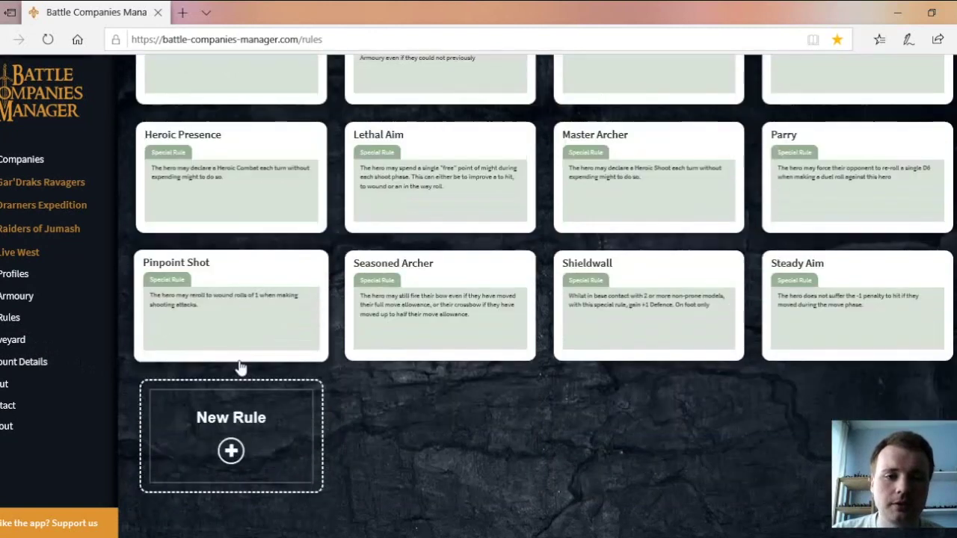
Step: Draft a new rule 'Terror': 'Models that charge this model must take a courage test'
left_click(237, 433)
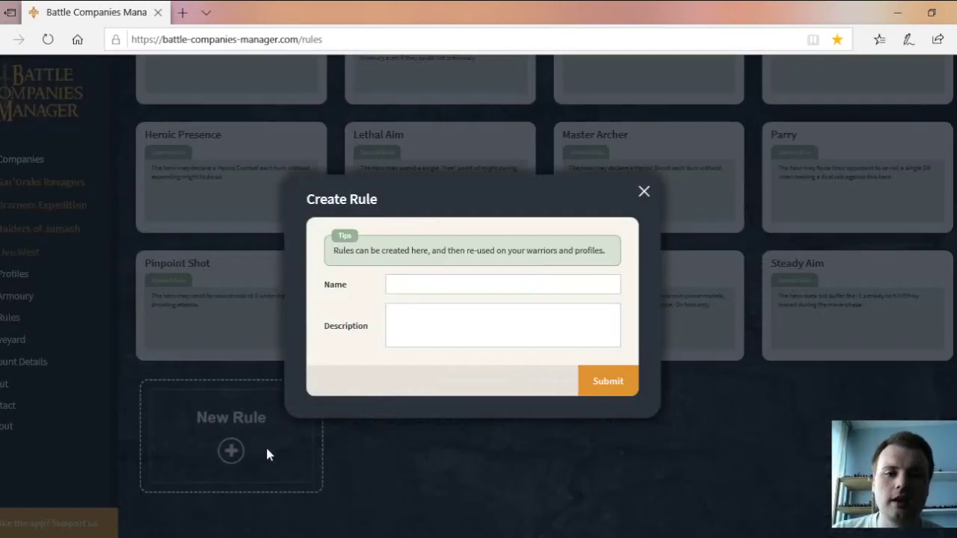
left_click(428, 289)
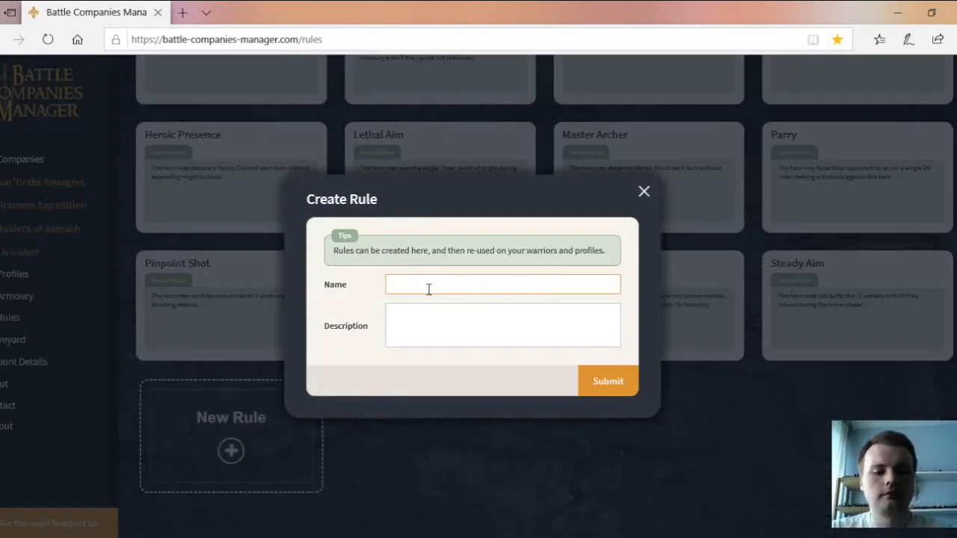
type("Terror")
key("Tab")
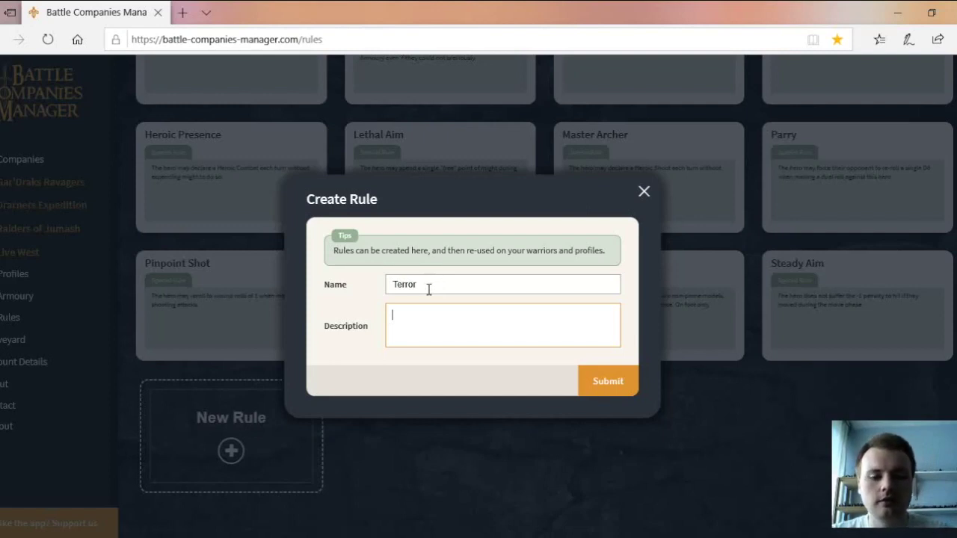
type("Models")
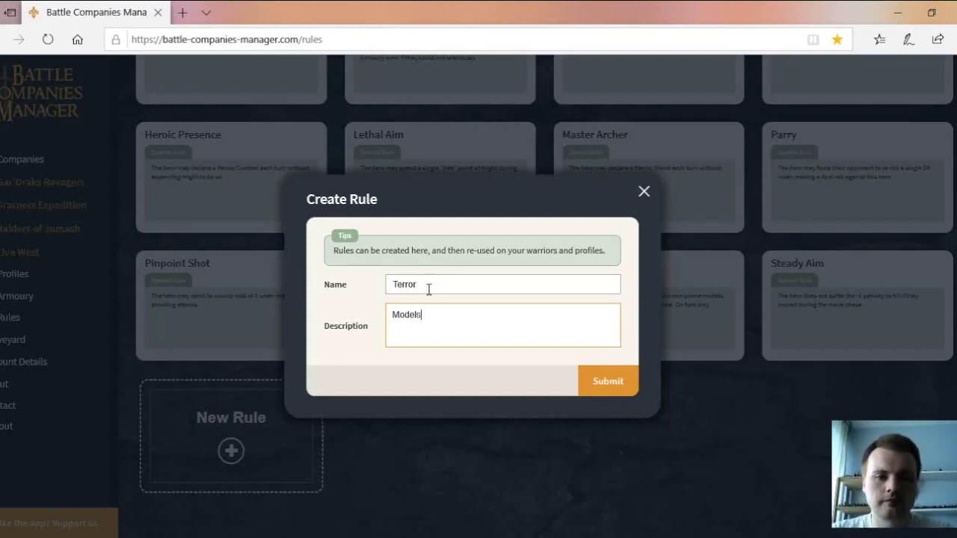
type(" that char")
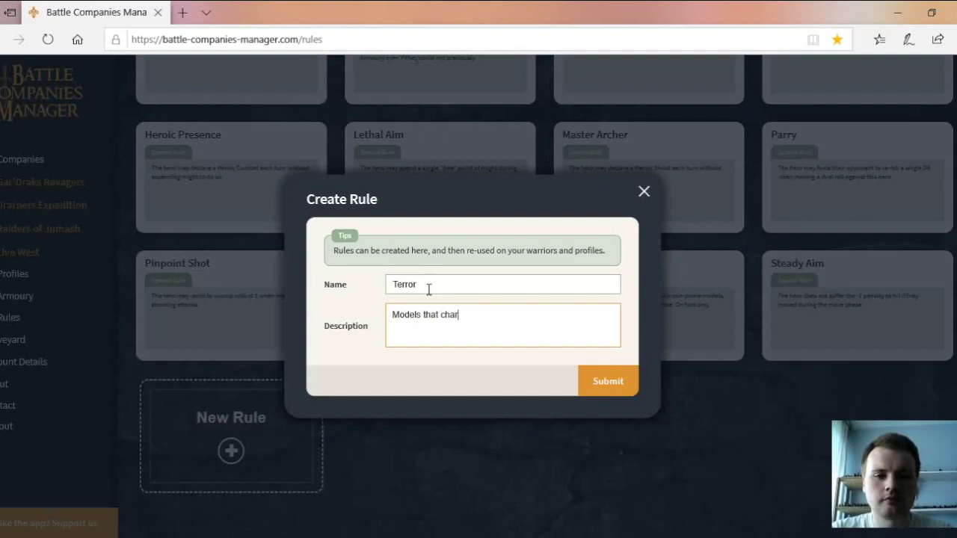
type("ge at charge mu")
key("BackSpace")
type("ust")
key("BackSpace")
type("t take ")
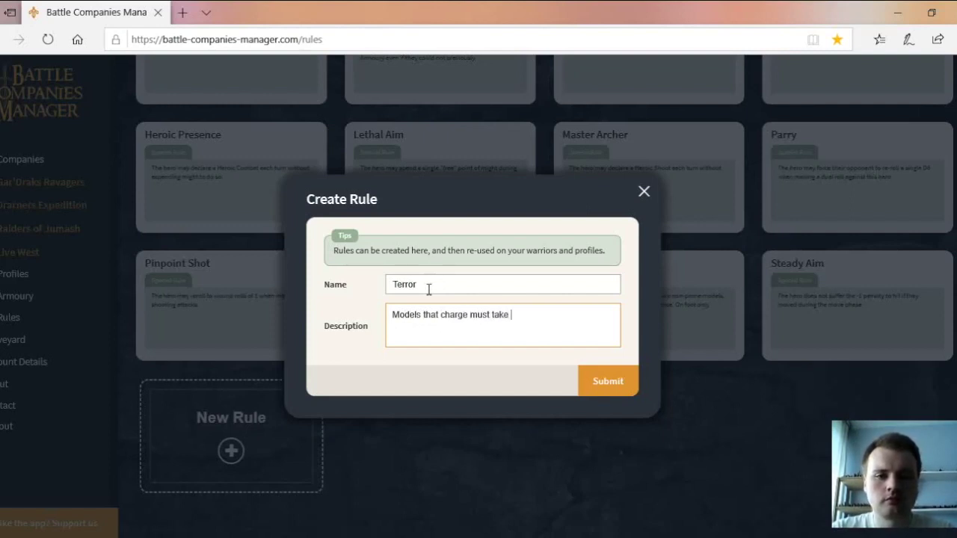
type("a courage test")
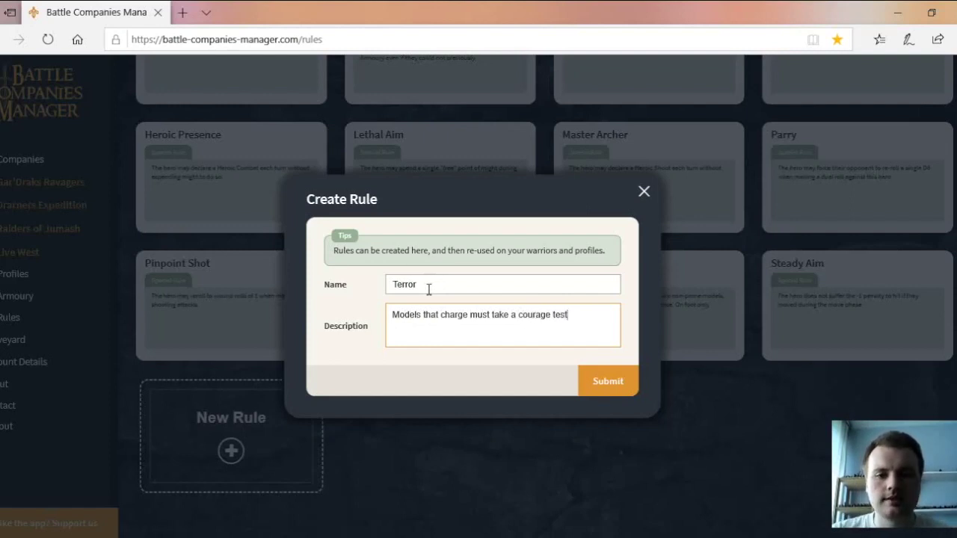
left_click(470, 315)
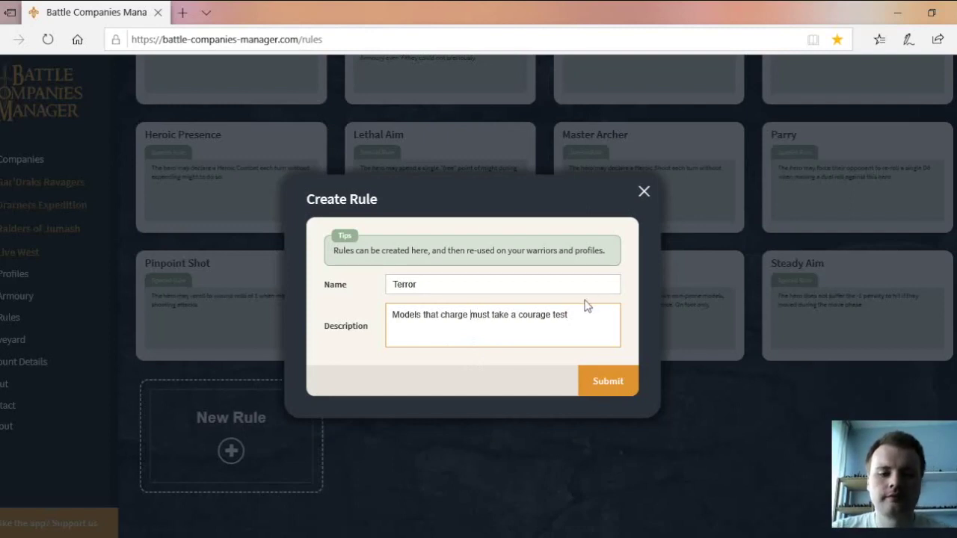
type("this model")
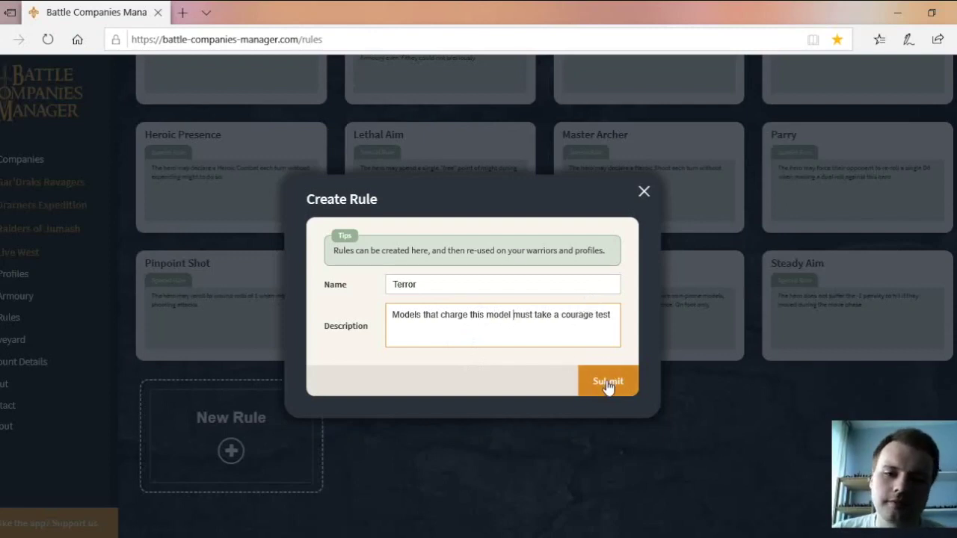
Step: Submit the Terror rule and scroll up to review the rule cards
left_click(606, 381)
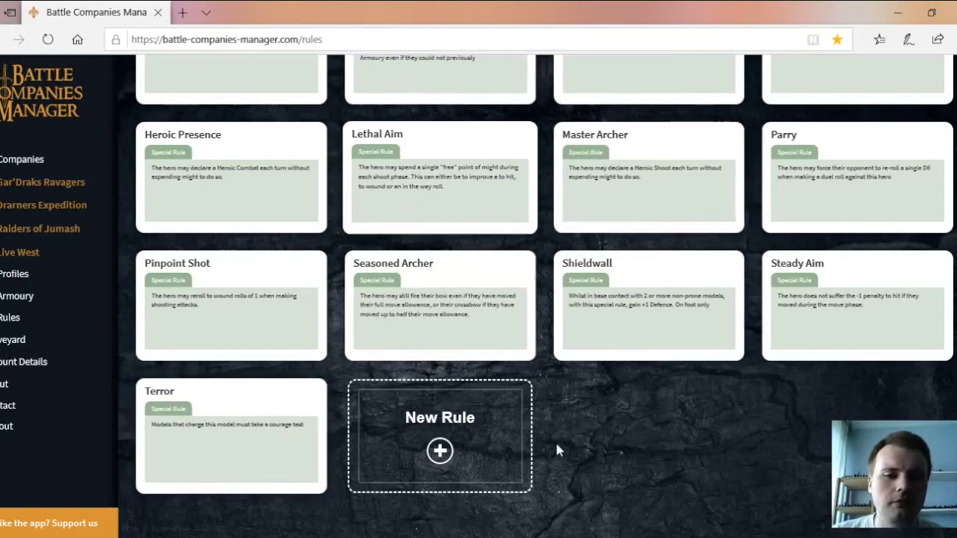
scroll(569, 456, "up", 1)
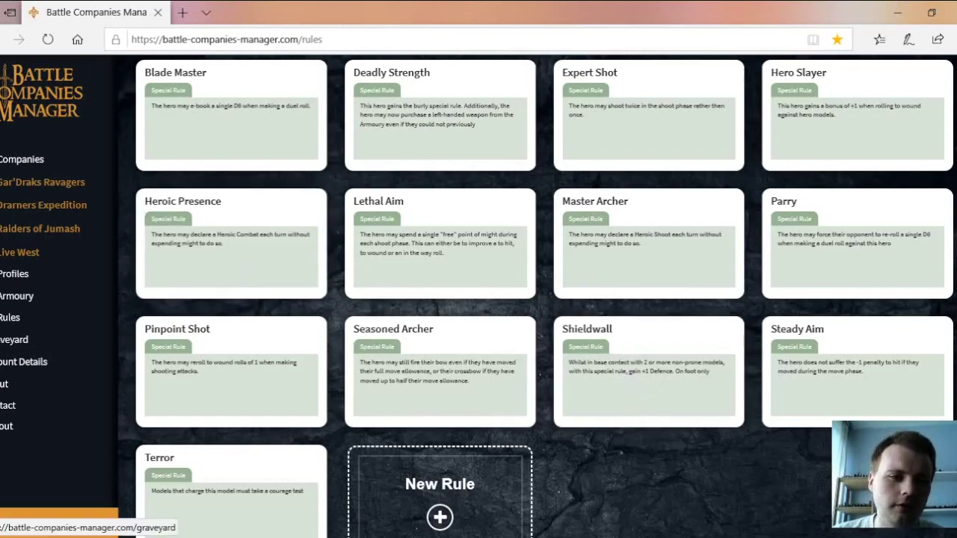
Step: Start a new company named 'Gerards Arnorians' with Arnor as its race
left_click(8, 181)
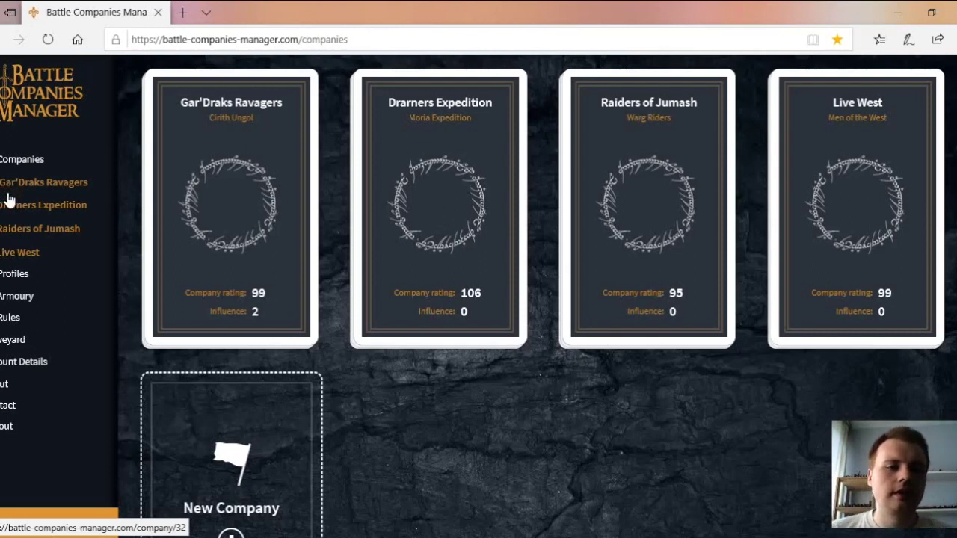
scroll(256, 501, "down", 1)
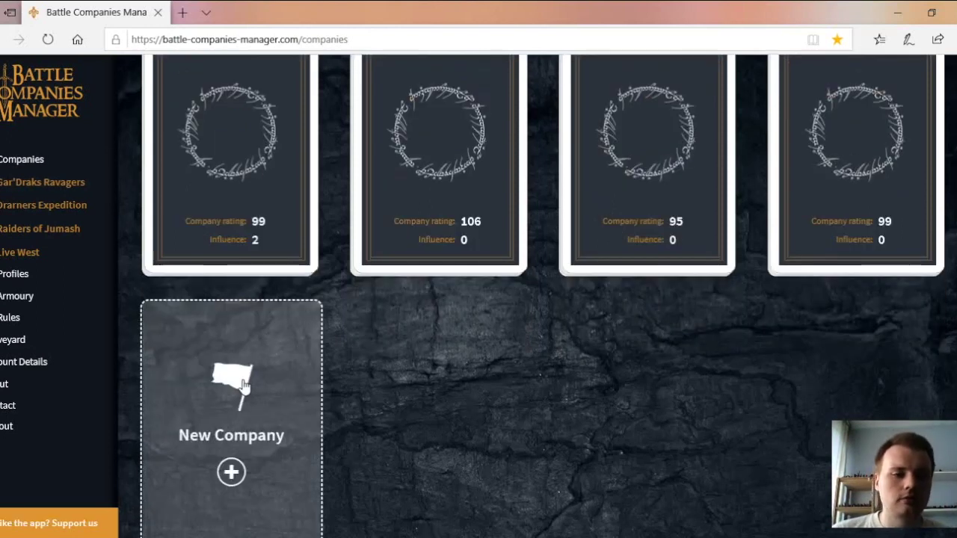
left_click(249, 382)
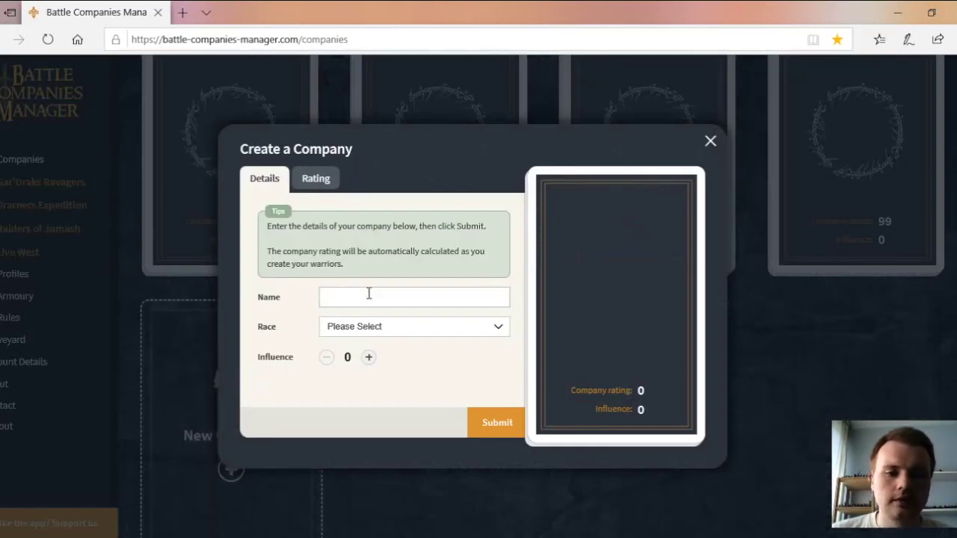
type("Ger")
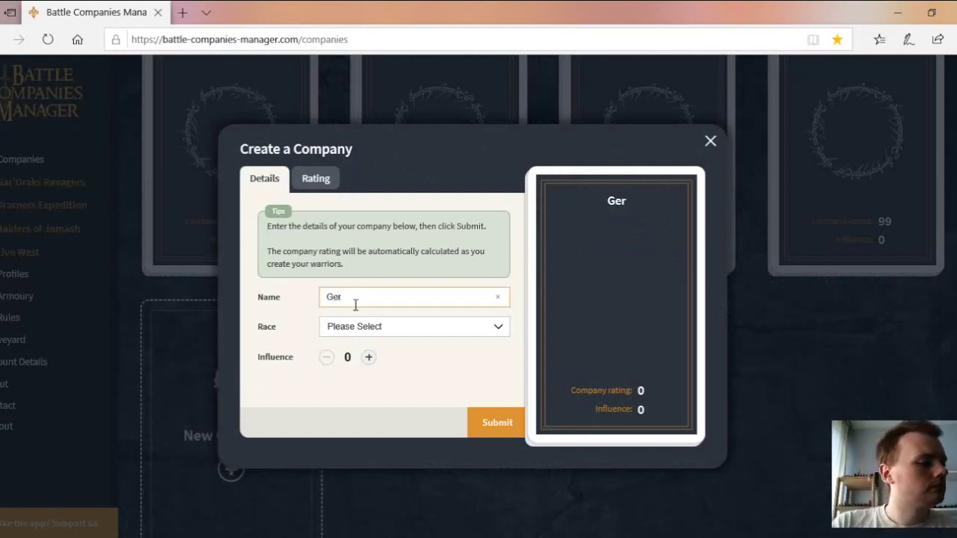
type("ards A")
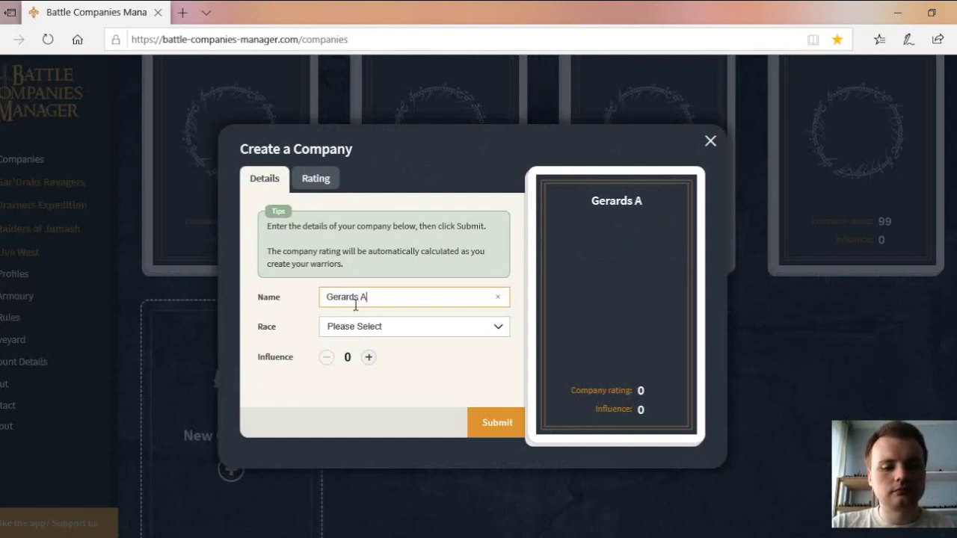
type("rnorians")
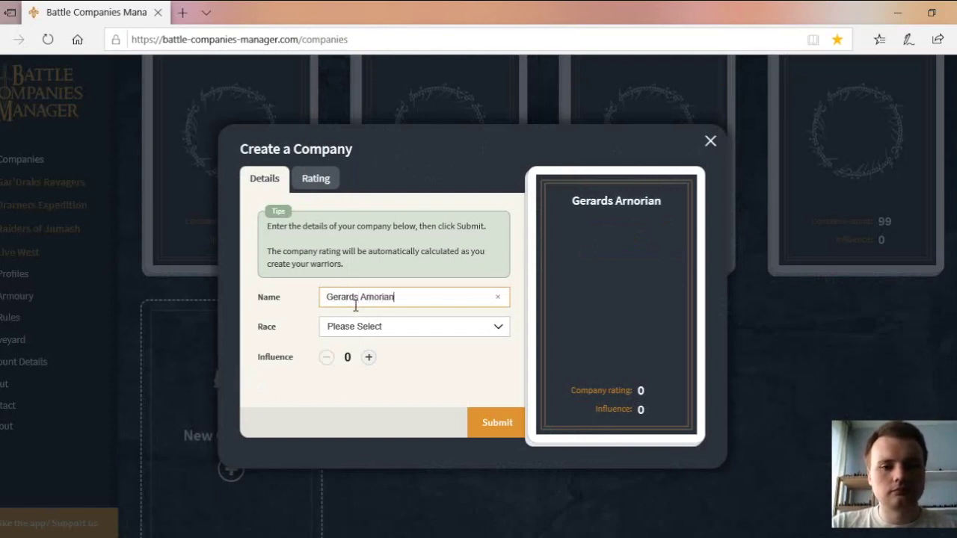
left_click(402, 333)
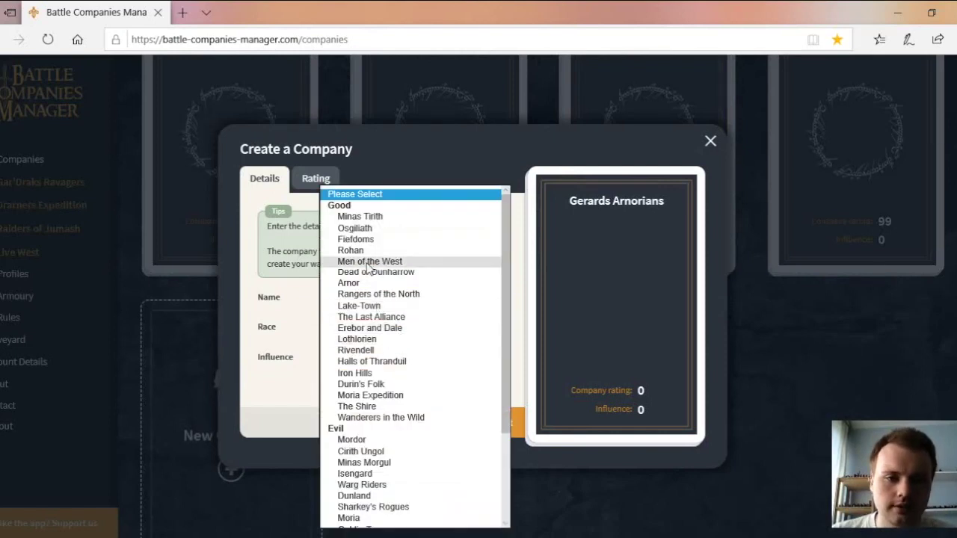
left_click(367, 284)
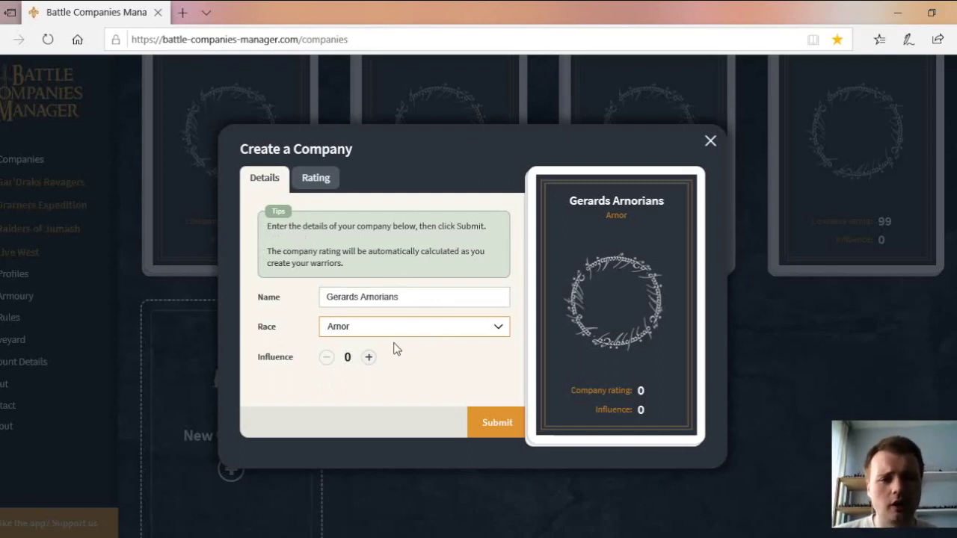
Step: Set the company's influence to 0 and submit it
left_click(370, 357)
left_click(370, 358)
left_click(369, 357)
double_click(326, 357)
left_click(327, 358)
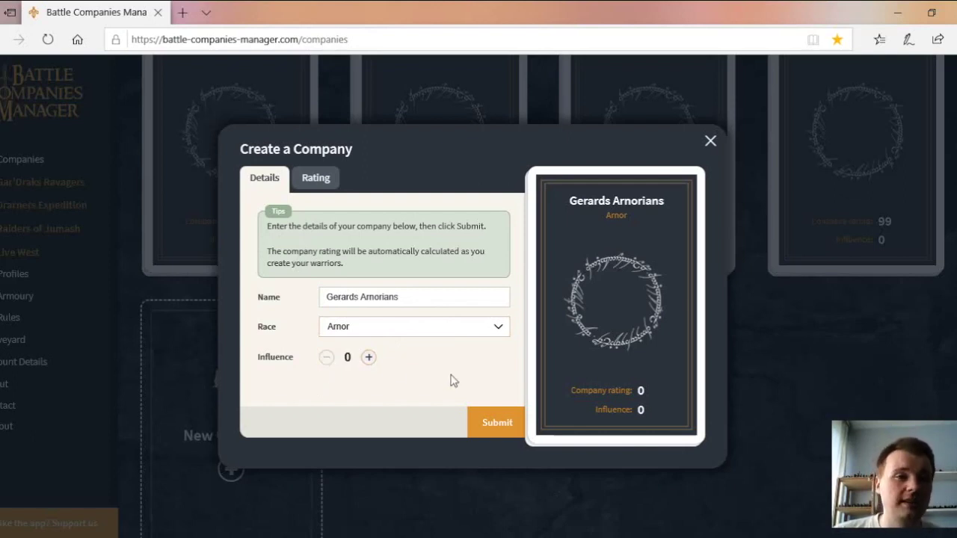
left_click(489, 422)
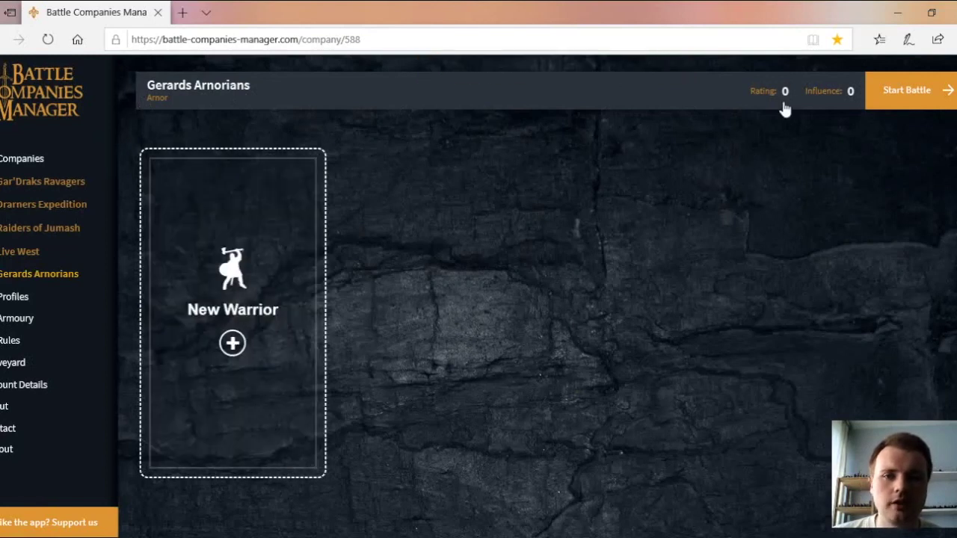
Step: Create a warrior named Gerard from the Warrior of Arnor profile, choosing photo IMG_5737
left_click(224, 312)
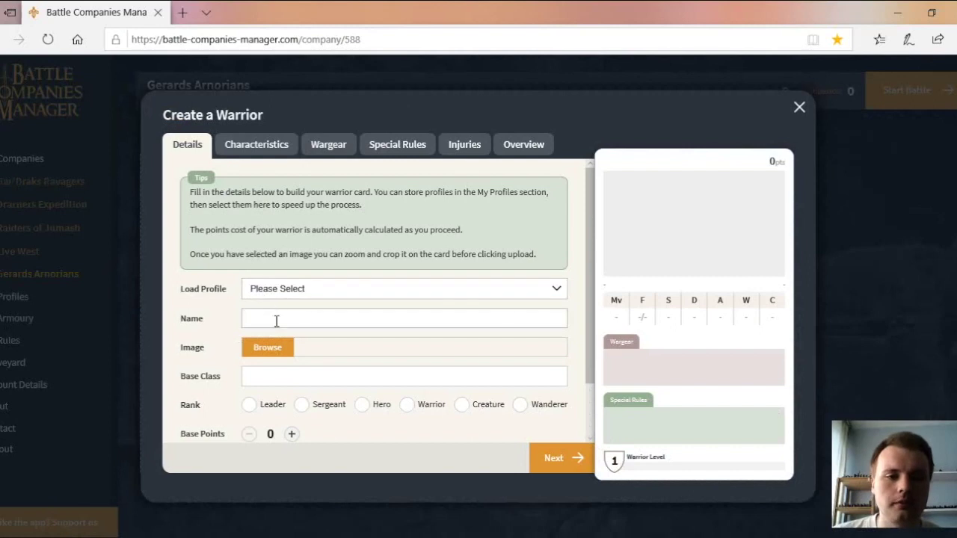
left_click(284, 289)
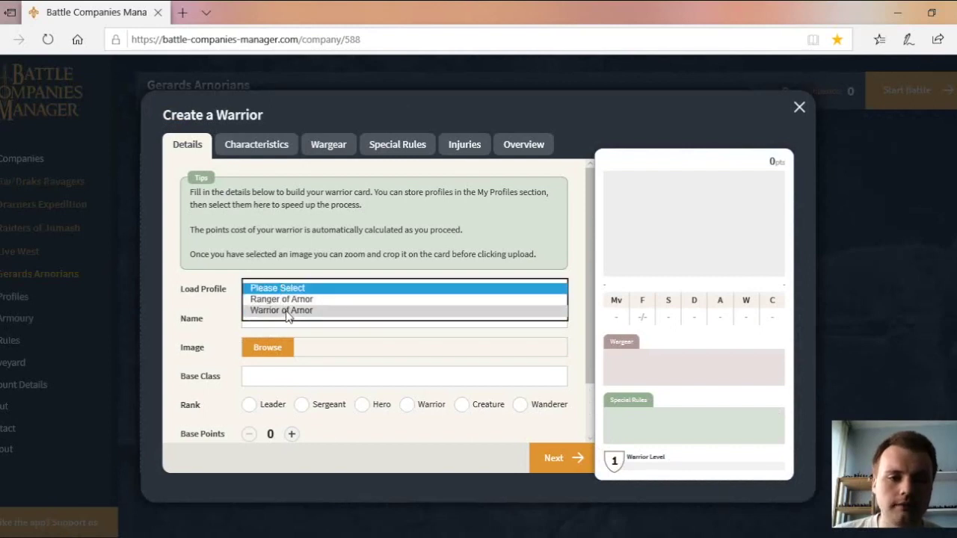
left_click(287, 310)
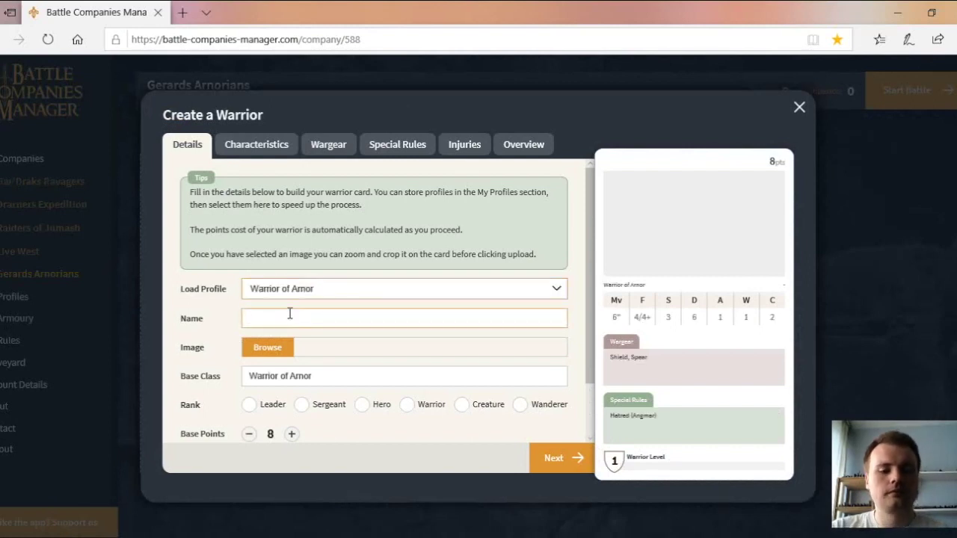
left_click(290, 314)
type("Gerard")
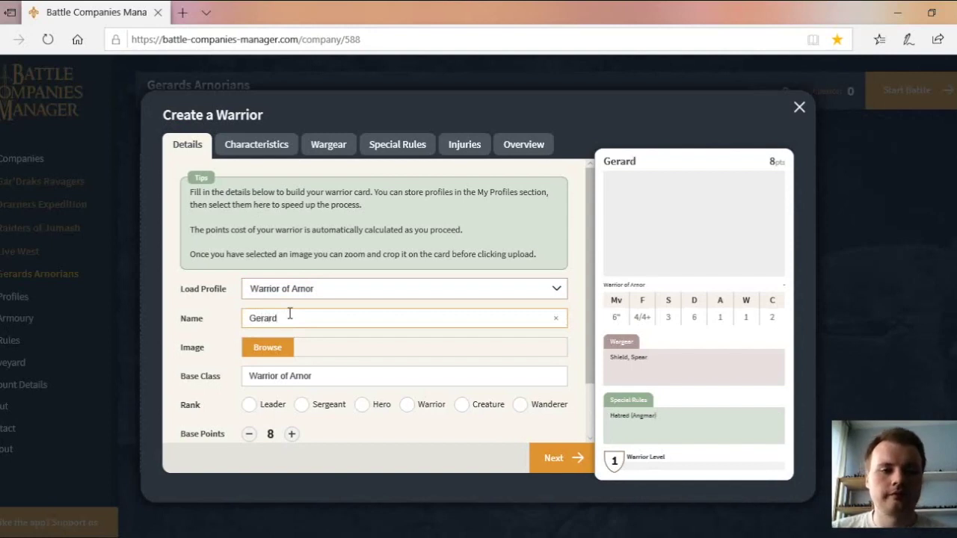
left_click(272, 351)
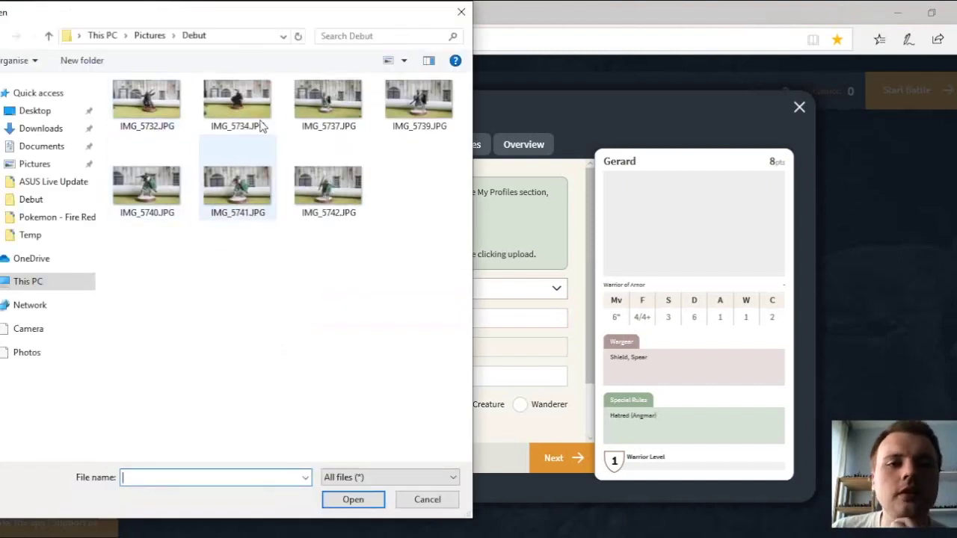
left_click(325, 109)
Step: Attach the IMG_5737 photo, tick Leader, and review the Create a Warrior form
left_click(350, 493)
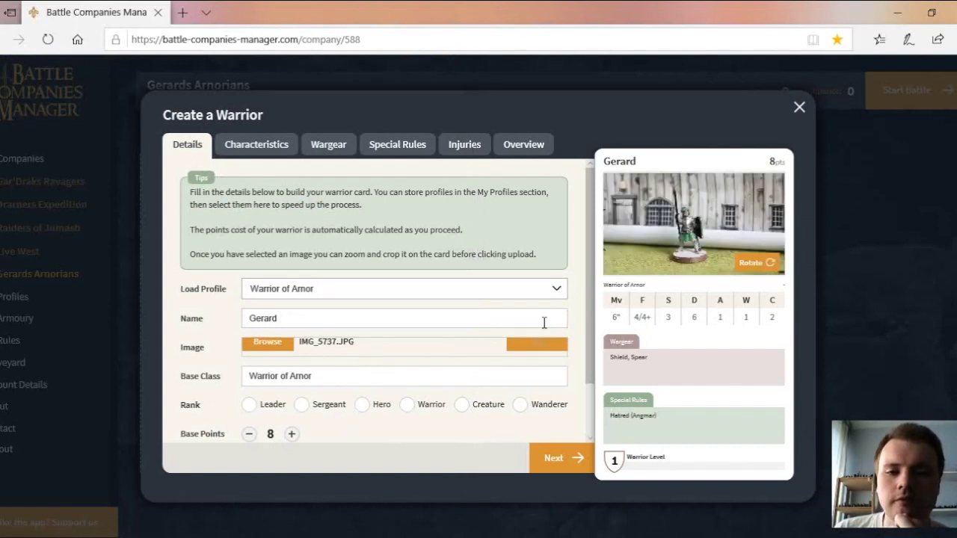
scroll(548, 327, "down", 1)
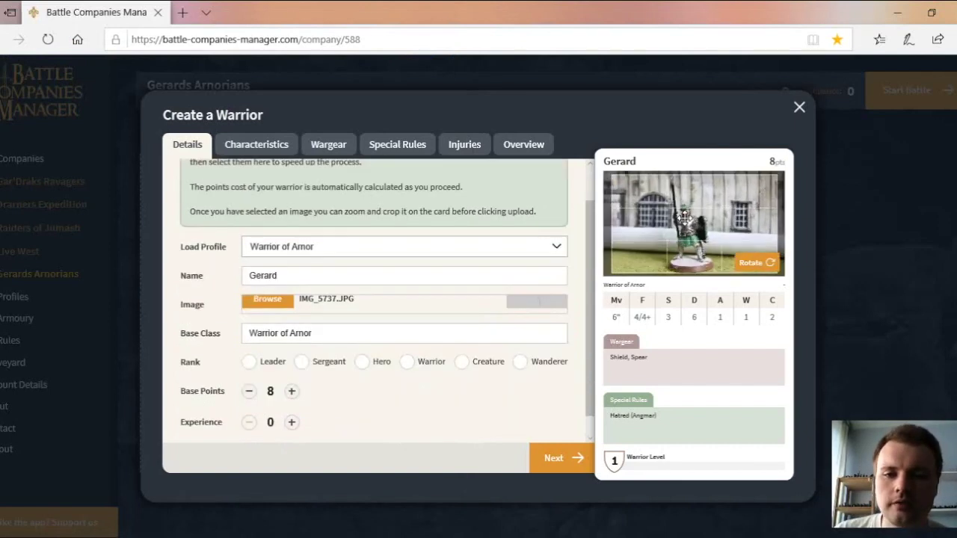
scroll(685, 217, "down", 1)
scroll(684, 217, "down", 1)
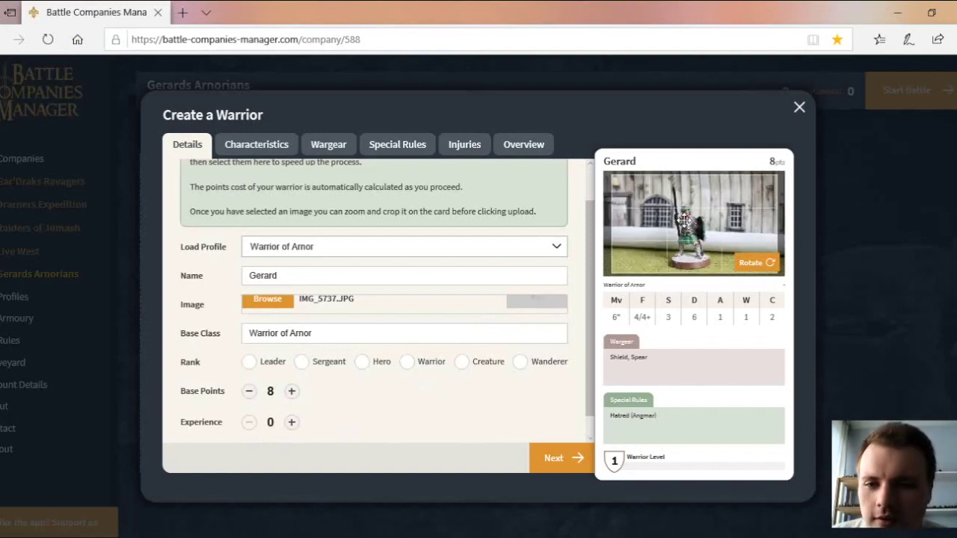
scroll(685, 218, "up", 1)
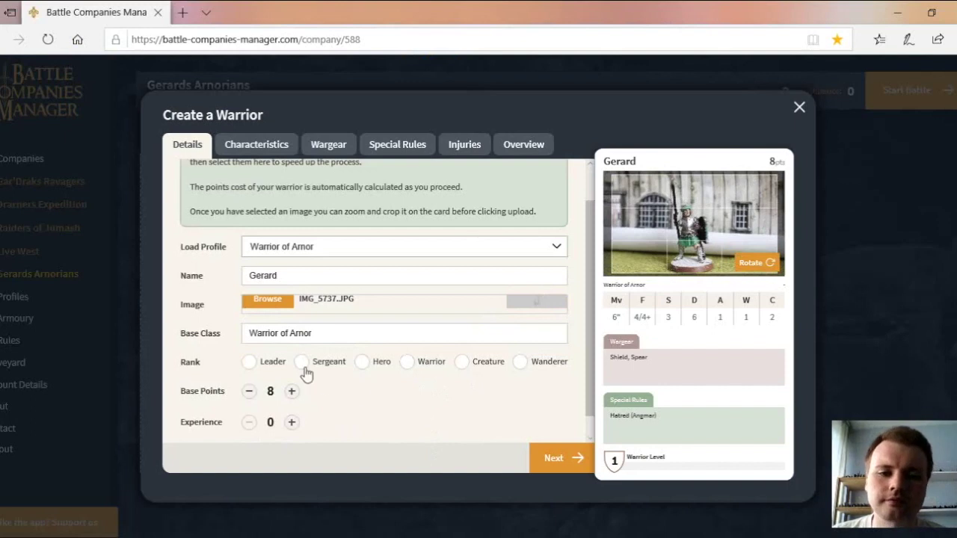
left_click(266, 372)
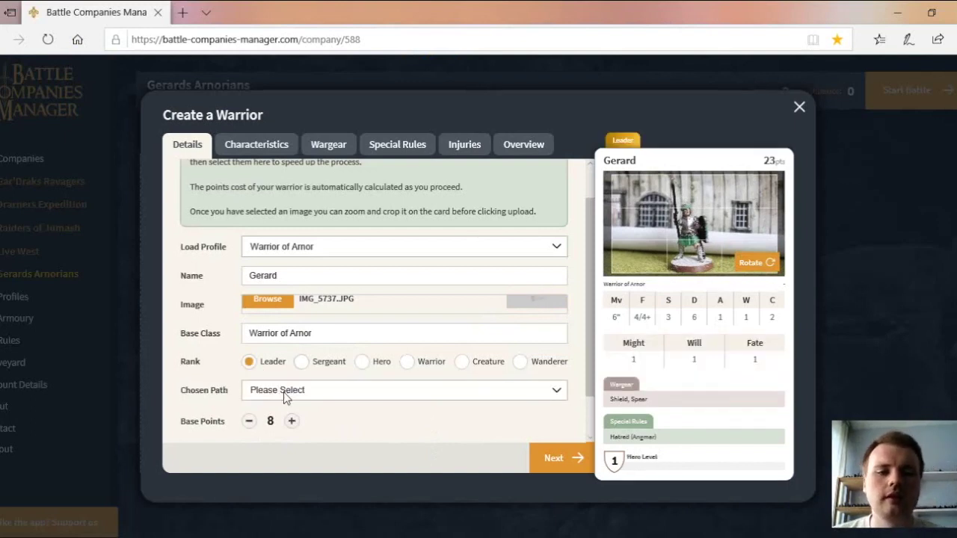
scroll(320, 397, "down", 1)
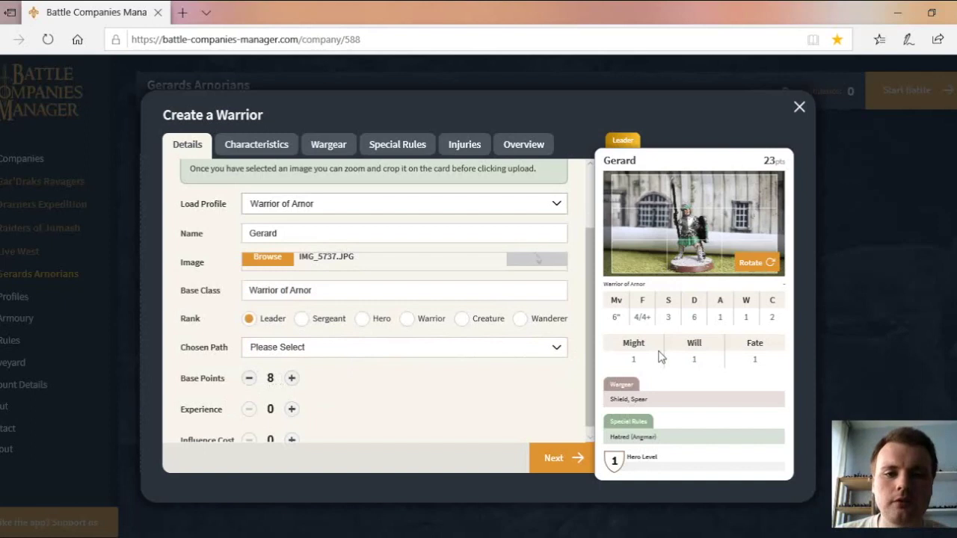
scroll(275, 404, "down", 1)
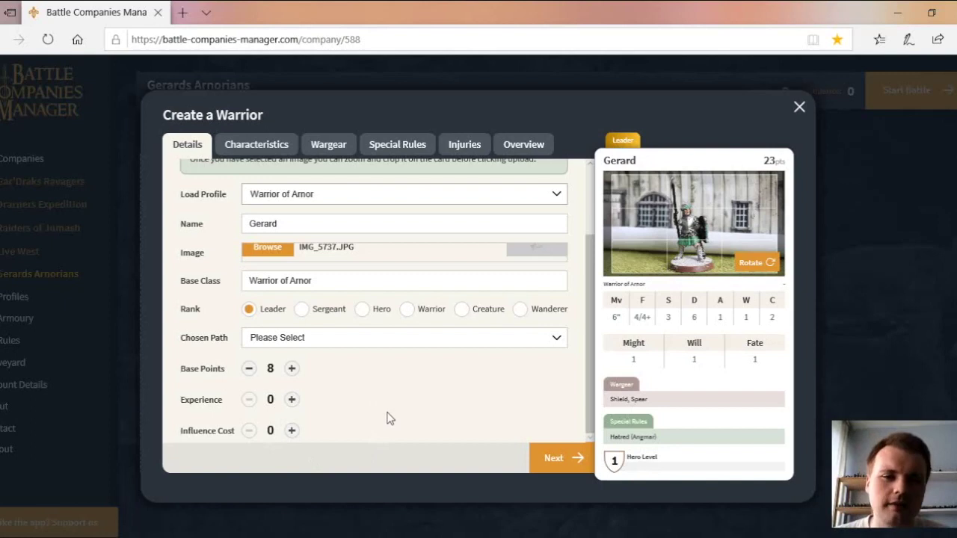
scroll(396, 383, "up", 2)
scroll(408, 372, "down", 2)
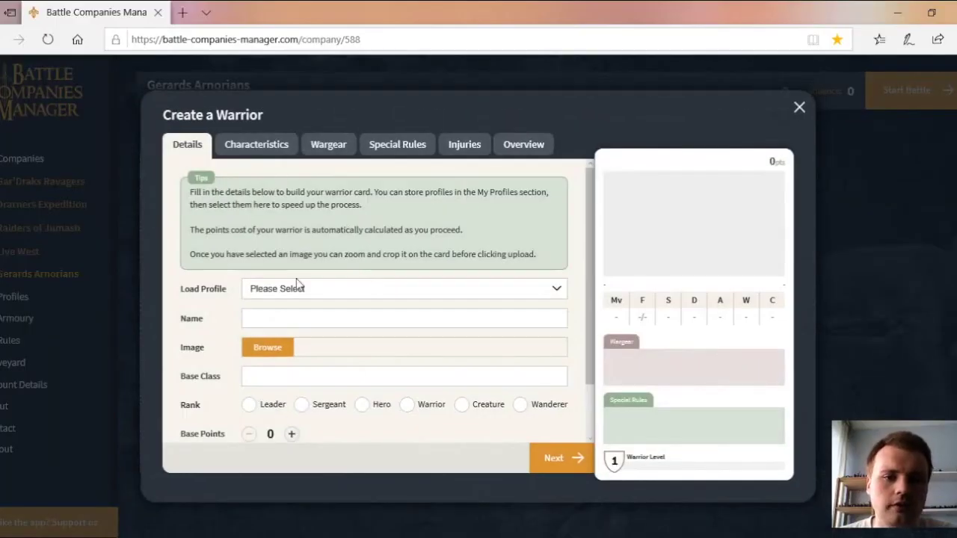
Step: Reload the Warrior of Arnor profile, name the warrior Gerard, and give him Leader rank
left_click(307, 295)
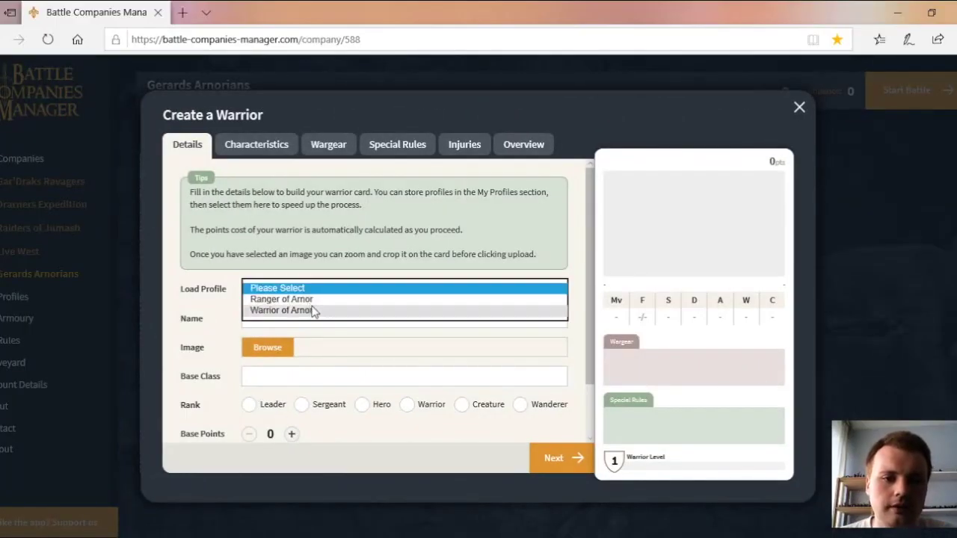
left_click(314, 312)
left_click(277, 319)
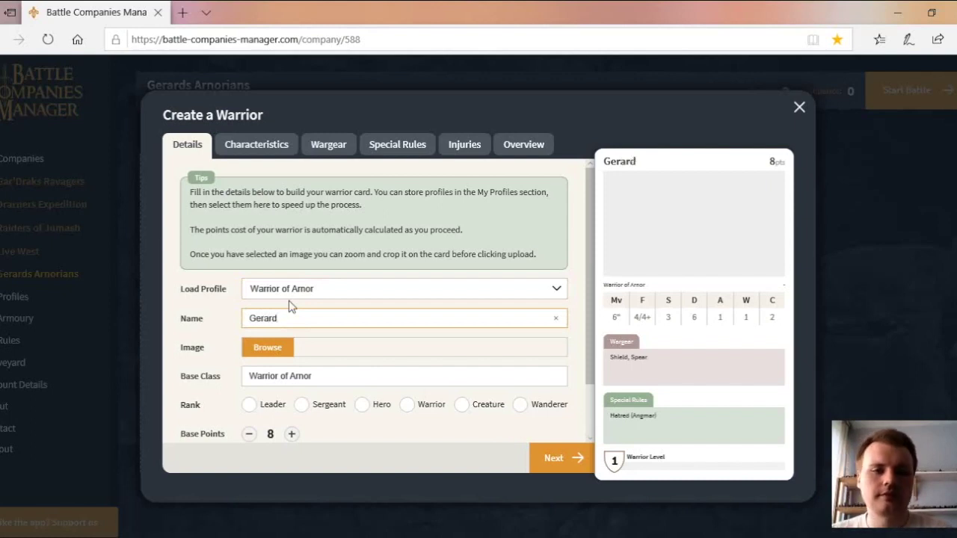
scroll(370, 306, "down", 1)
left_click(249, 340)
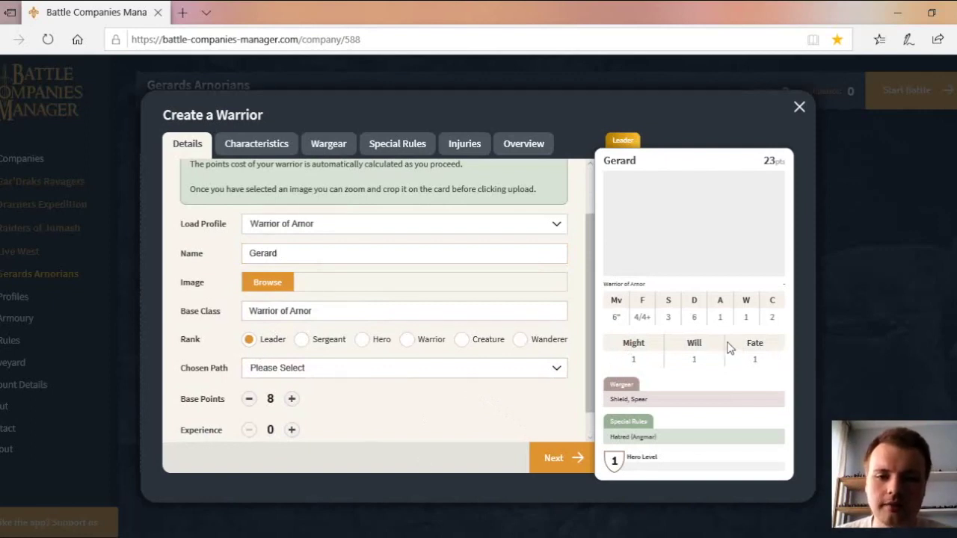
scroll(430, 318, "down", 1)
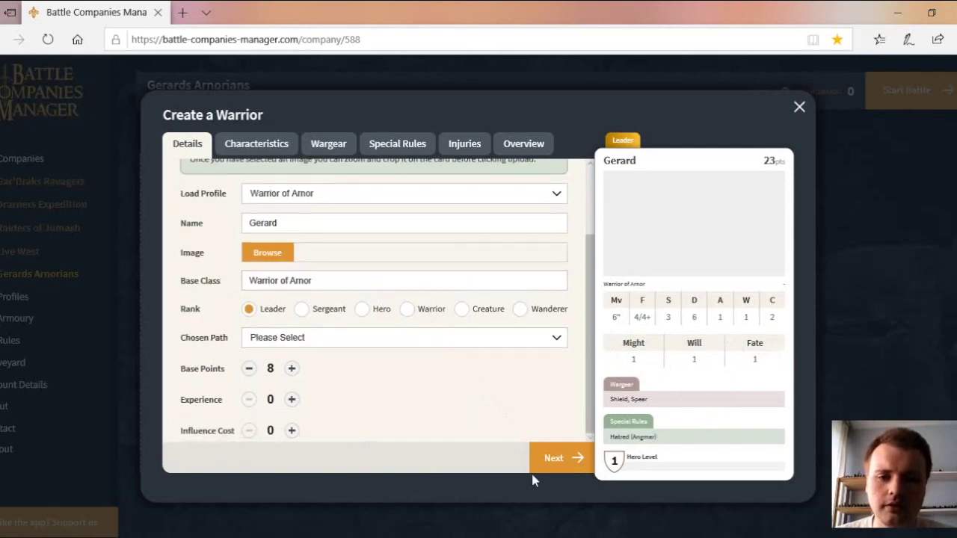
Step: Step through Gerard's characteristics, wargear, special rules and injuries to the points overview
left_click(554, 461)
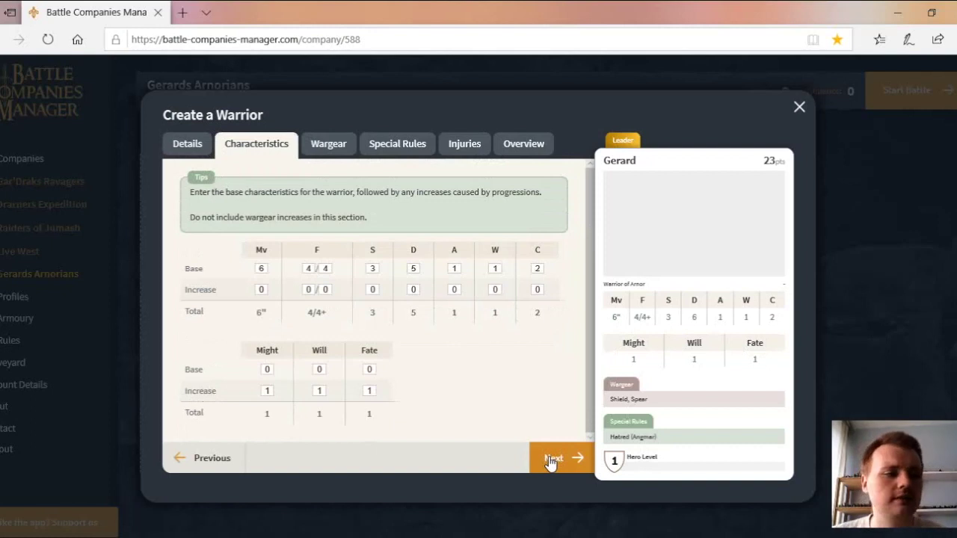
left_click(552, 460)
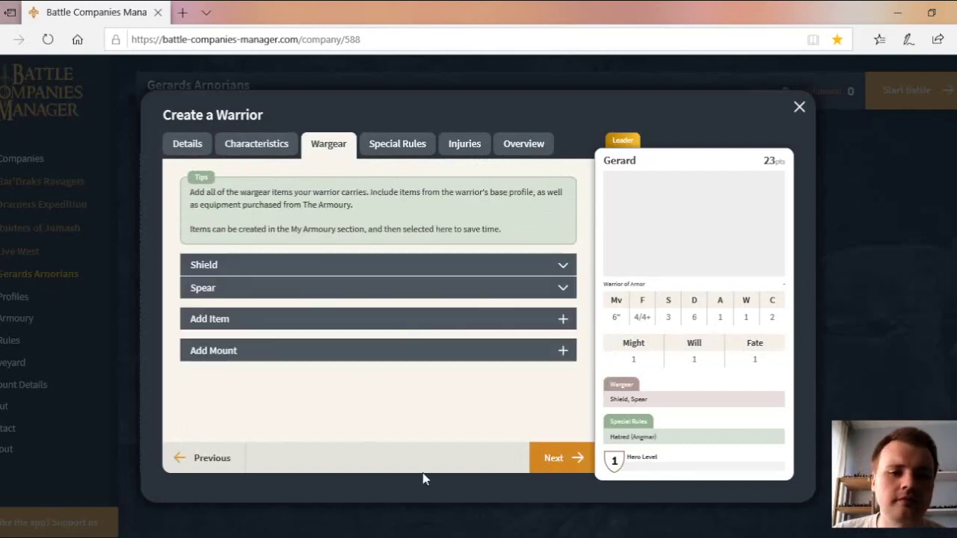
left_click(206, 458)
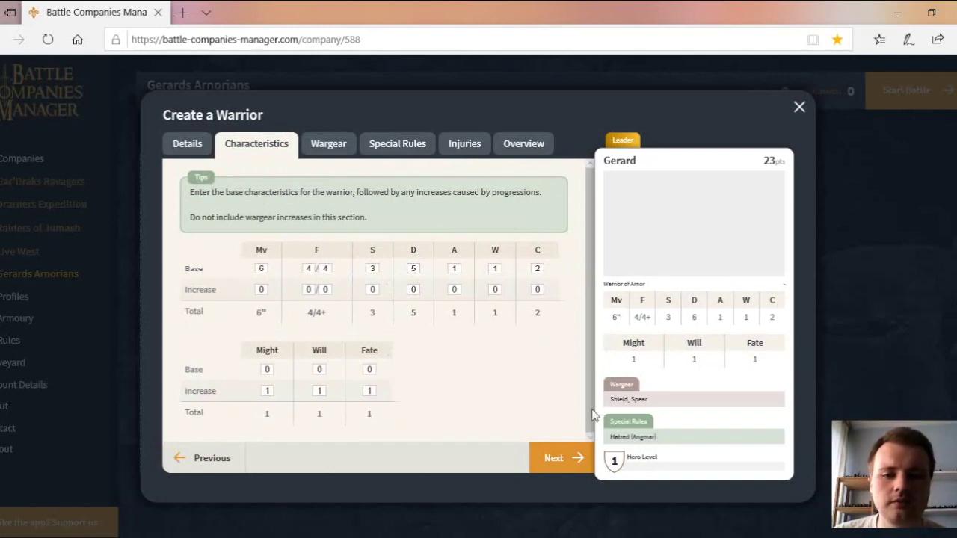
left_click(562, 457)
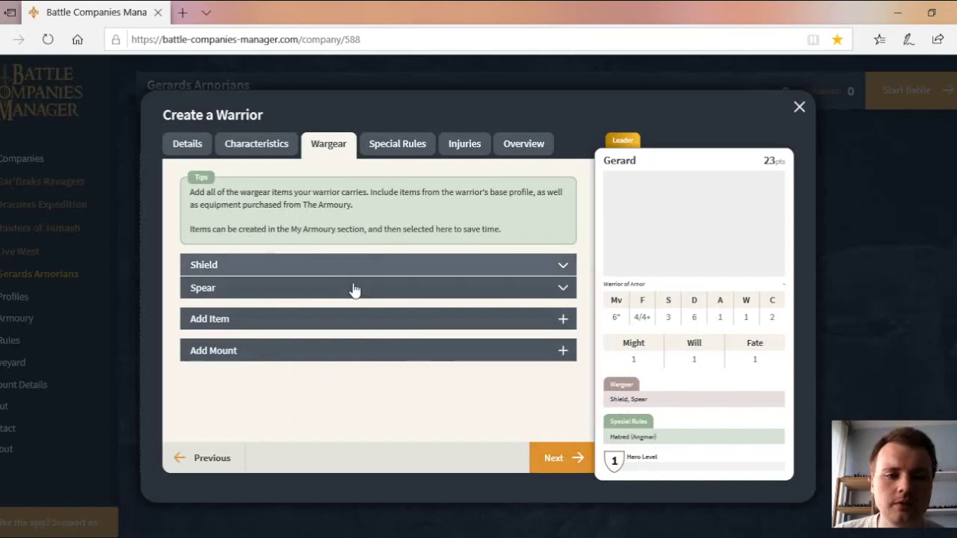
left_click(561, 465)
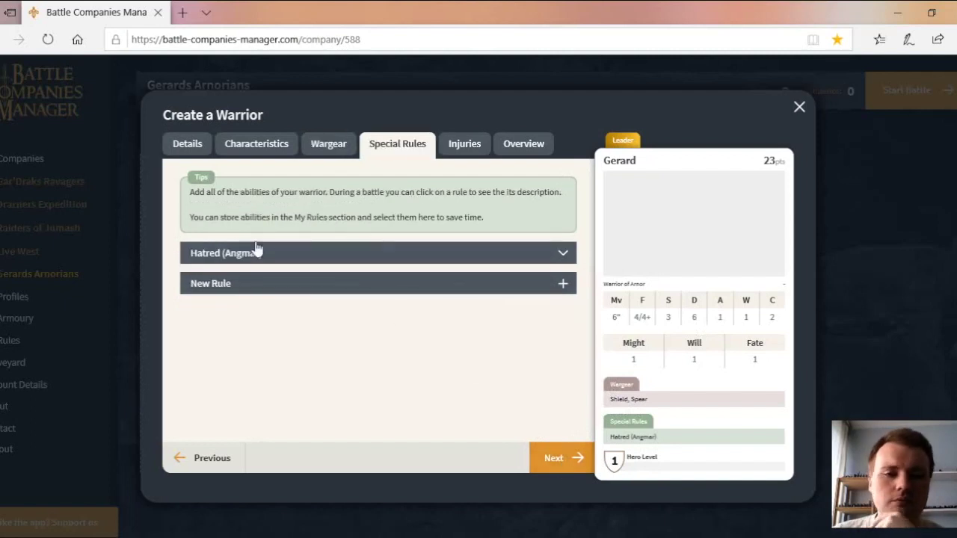
left_click(564, 460)
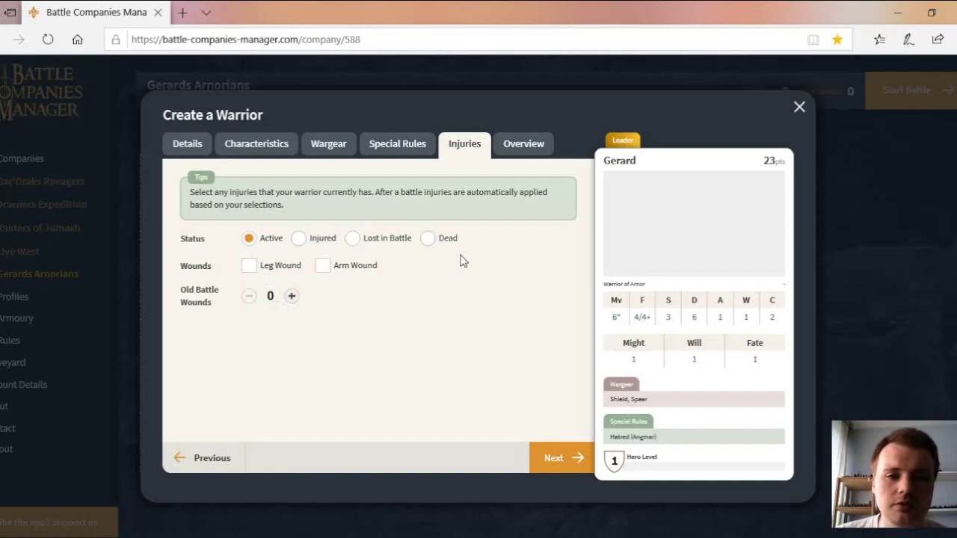
left_click(575, 468)
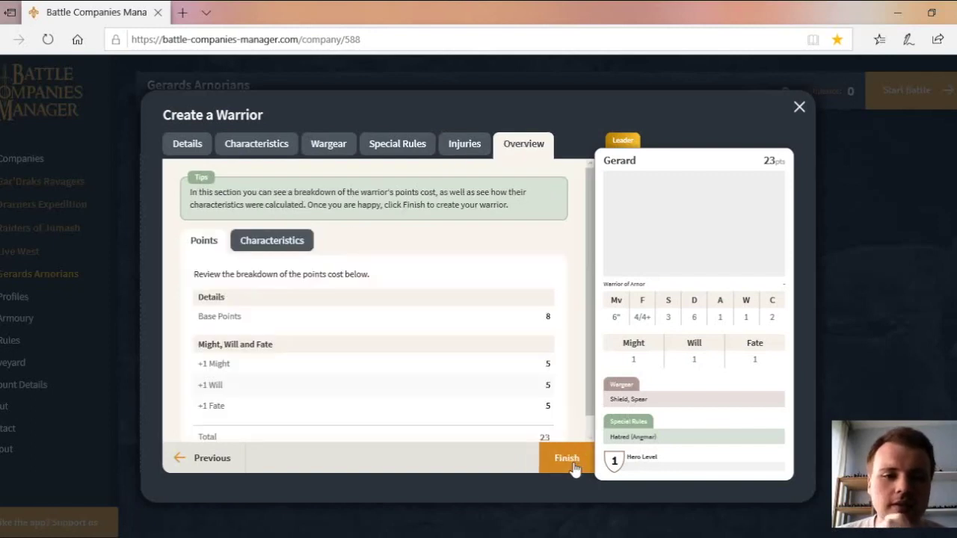
Step: Check the characteristics breakdown in the overview and finish creating Gerard
scroll(329, 337, "down", 1)
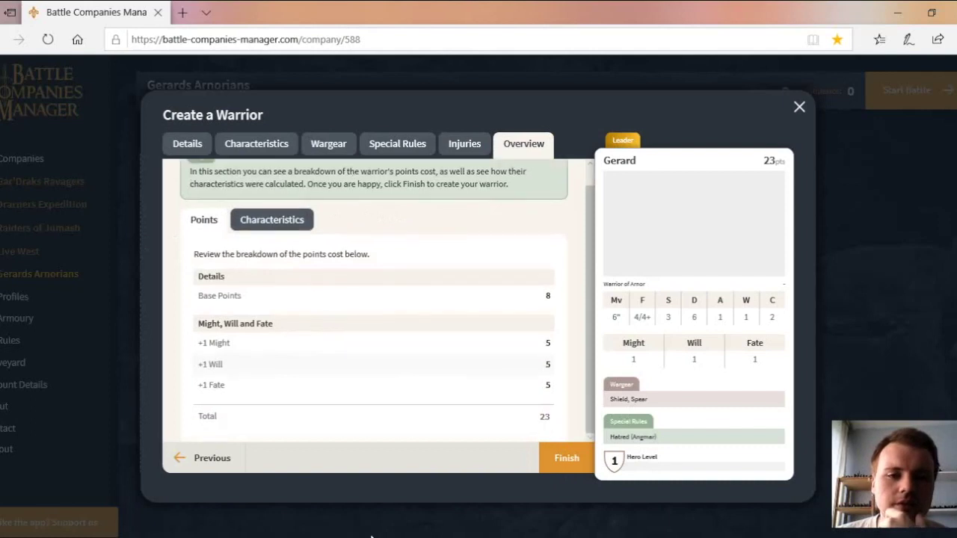
left_click(274, 226)
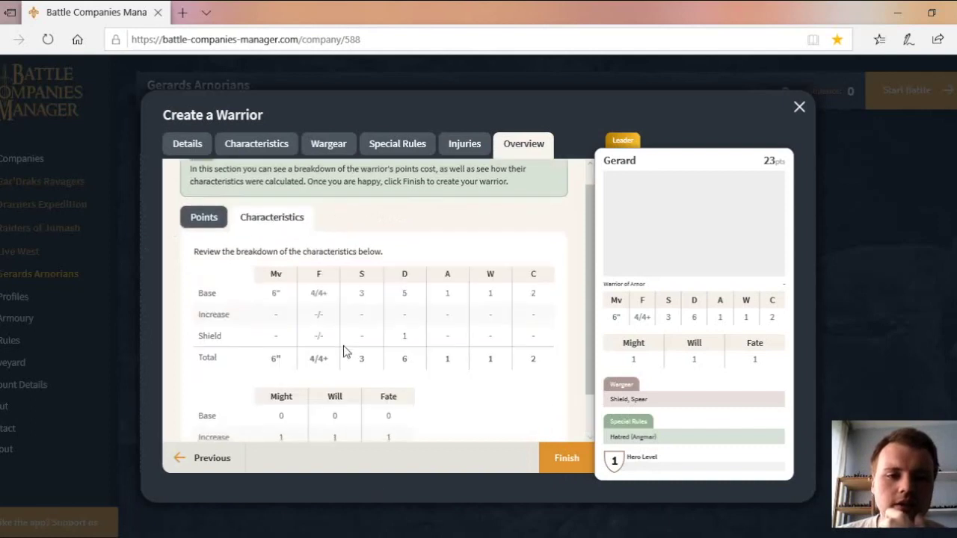
scroll(345, 352, "down", 1)
left_click_drag(206, 294, 322, 299)
left_click(403, 299)
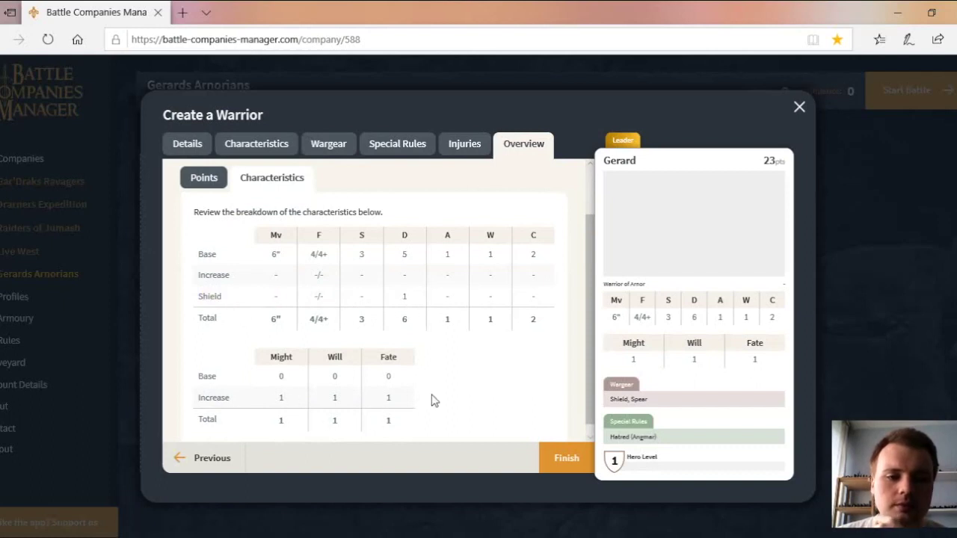
left_click(566, 459)
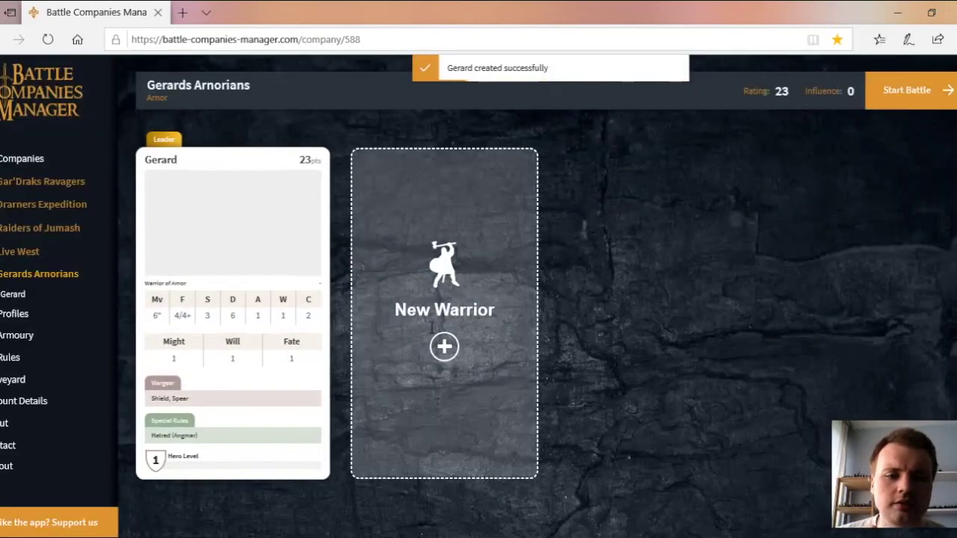
Step: Create Terrill as a Sergeant from the Warrior of Arnor profile
left_click(432, 327)
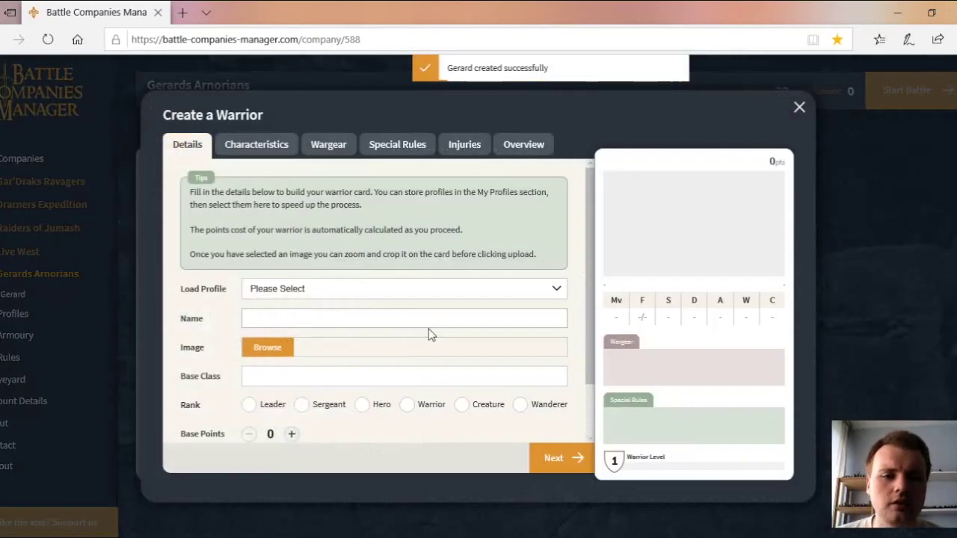
left_click(303, 297)
left_click(292, 292)
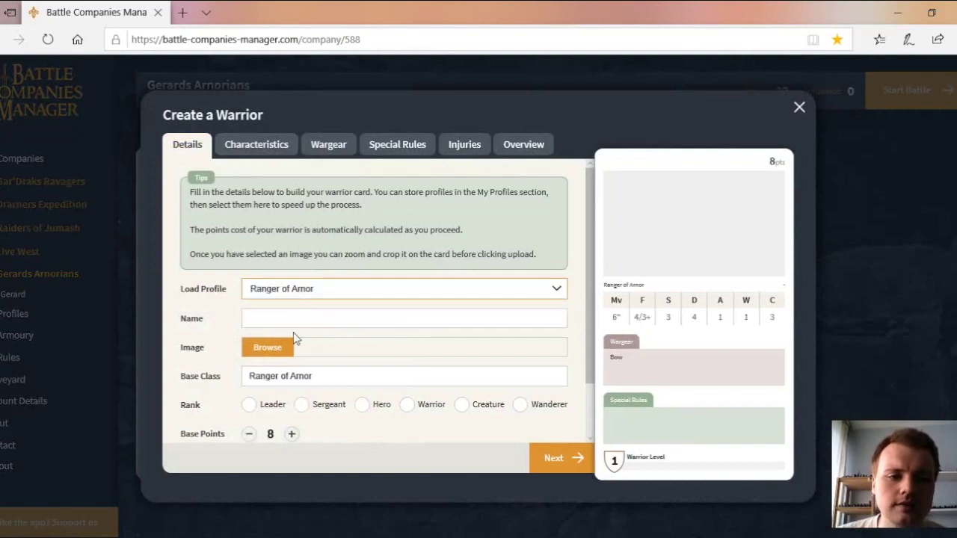
left_click(291, 321)
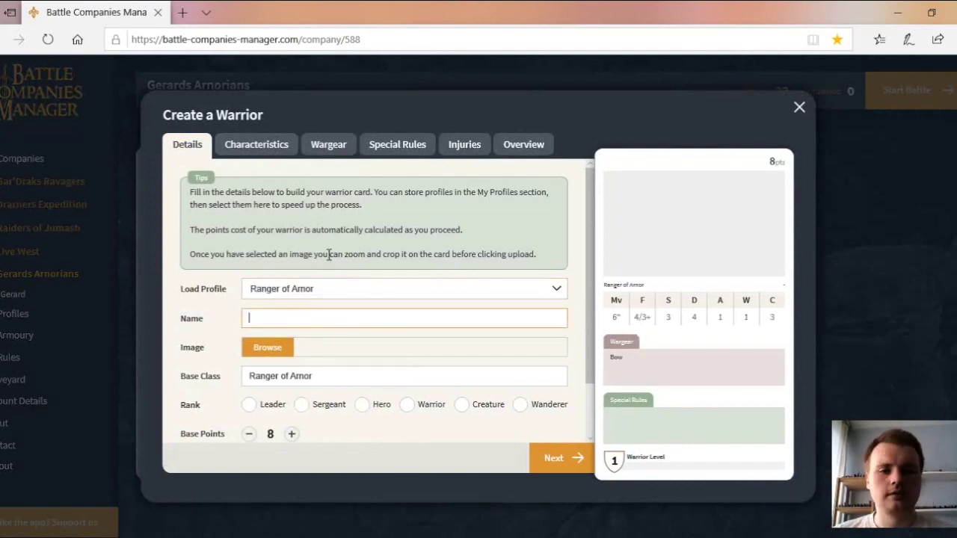
left_click(323, 290)
left_click(314, 299)
left_click(293, 314)
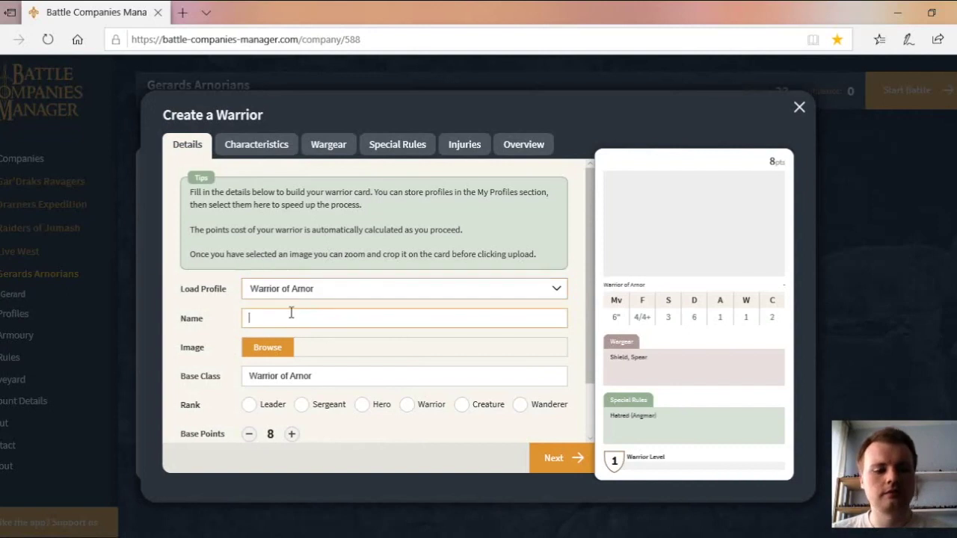
type("Terrill")
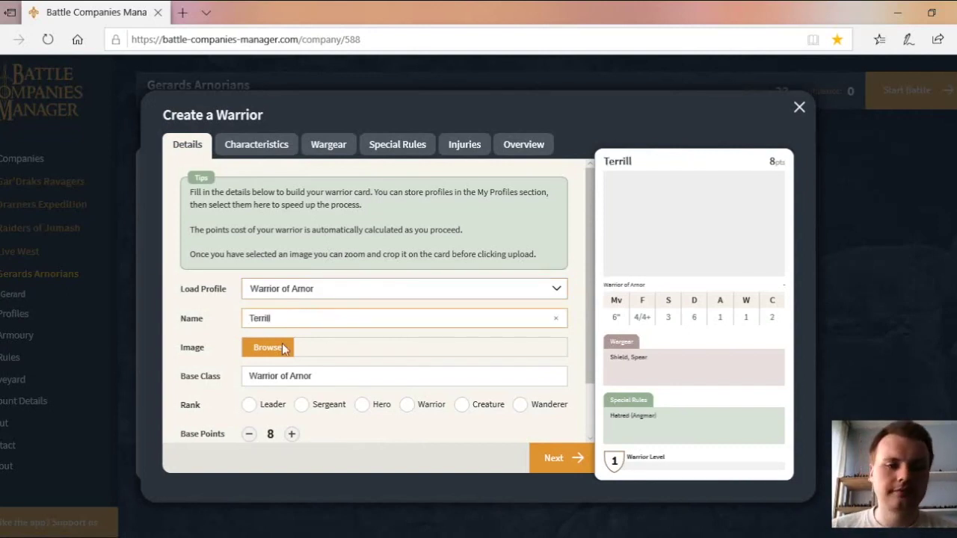
left_click(301, 404)
scroll(521, 356, "down", 1)
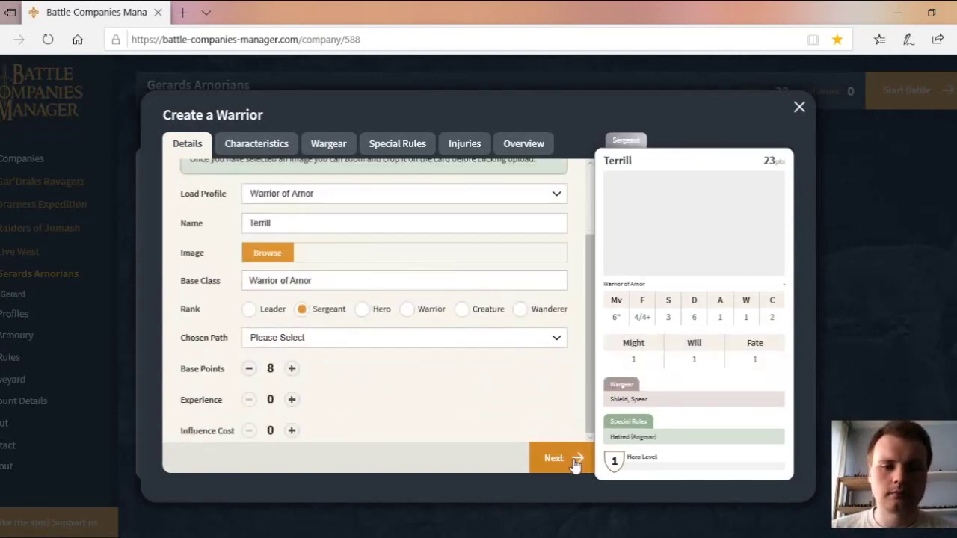
left_click(573, 459)
left_click(573, 459)
left_click(573, 458)
left_click(573, 459)
left_click(573, 460)
left_click(572, 459)
Step: Create Korey as a Sergeant from the Ranger of Arnor profile
left_click(632, 302)
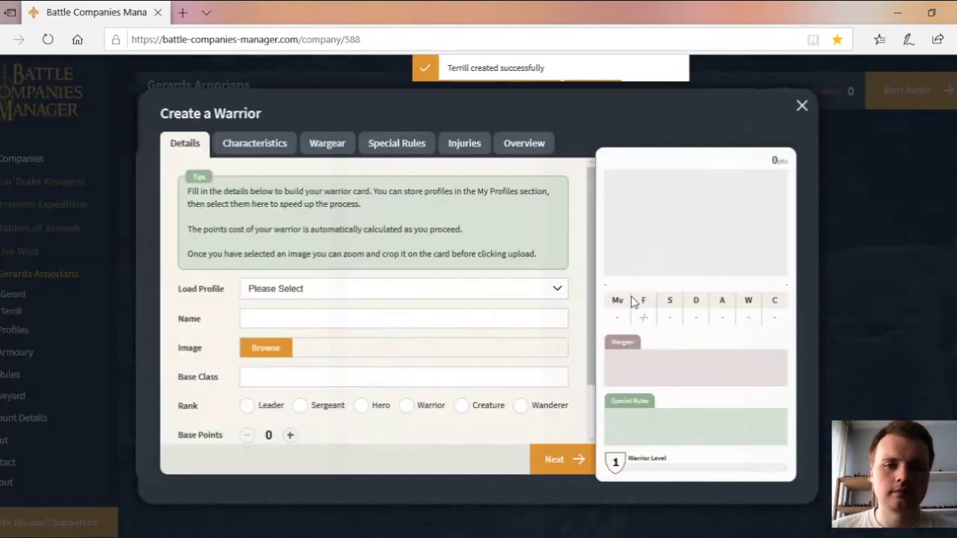
left_click(350, 289)
left_click(340, 299)
left_click(344, 318)
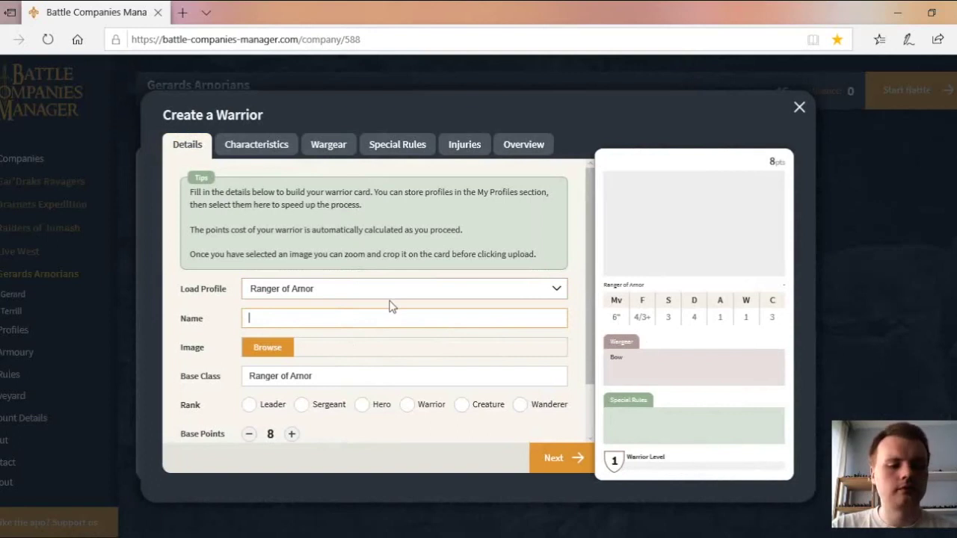
type("Korey")
left_click(326, 406)
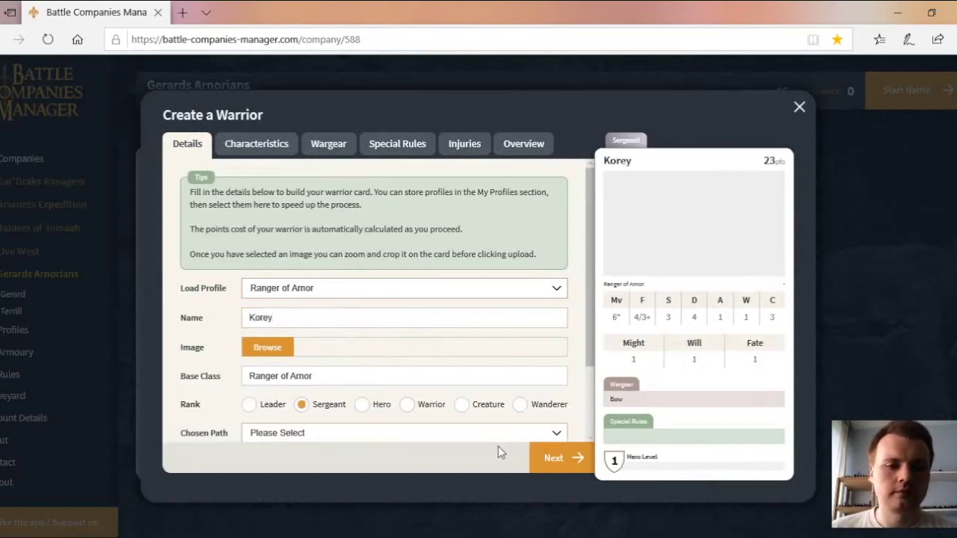
left_click(561, 458)
left_click(562, 457)
left_click(561, 458)
left_click(561, 458)
left_click(562, 458)
left_click(562, 458)
Step: Create Morven with Warrior rank from the Ranger of Arnor profile
left_click(825, 342)
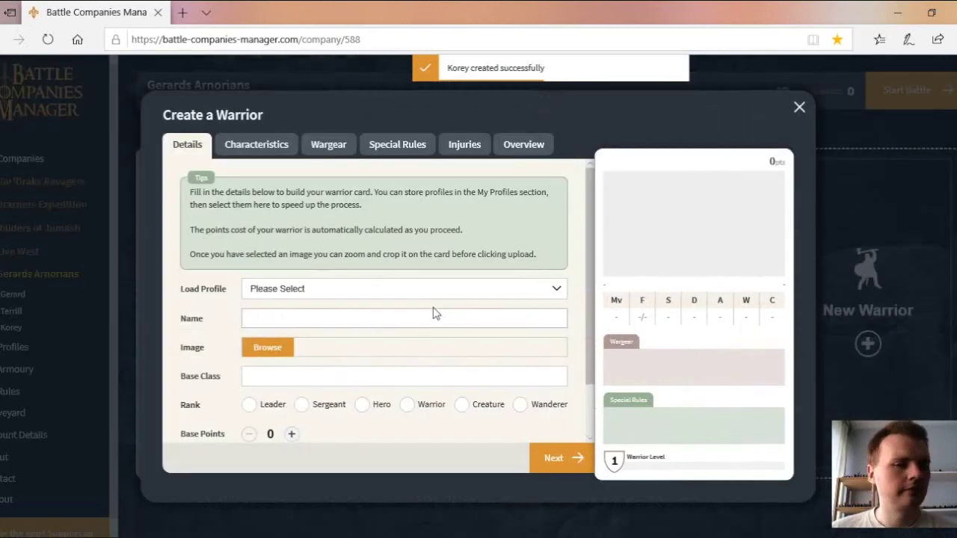
left_click(317, 294)
left_click(299, 297)
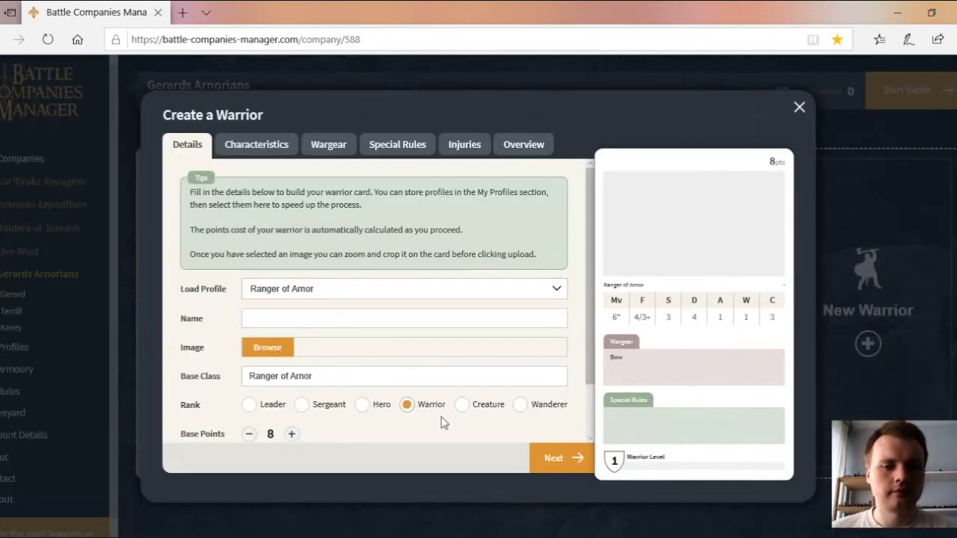
left_click(363, 319)
type("Morven")
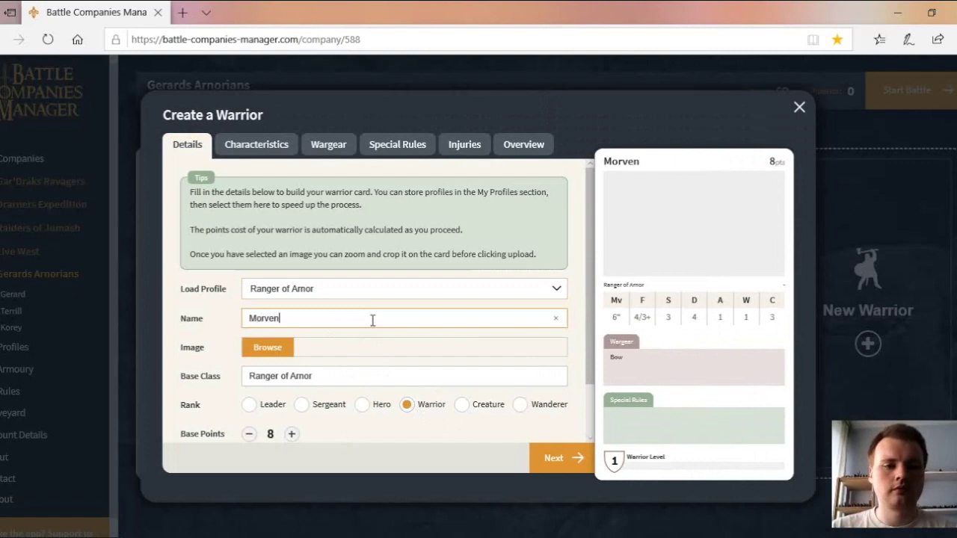
left_click(554, 458)
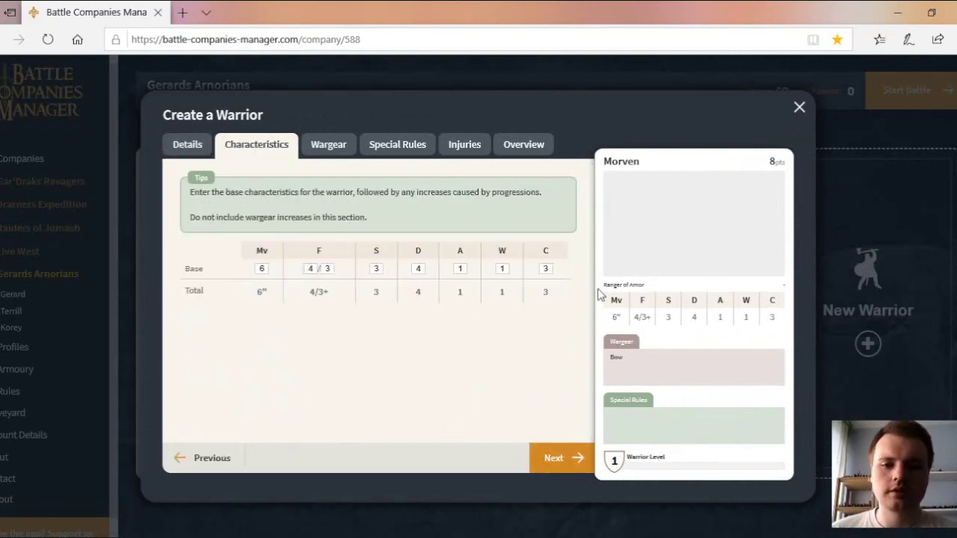
left_click(567, 459)
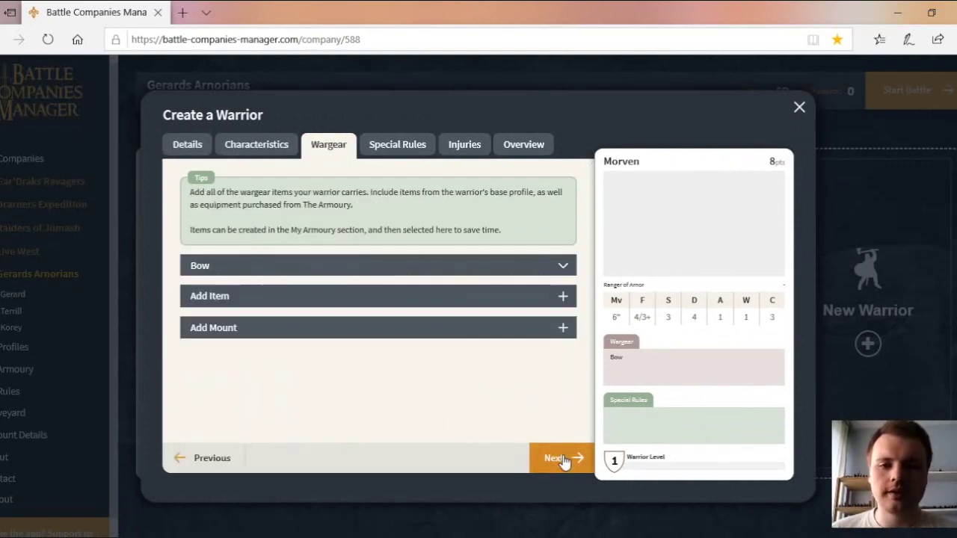
left_click(566, 459)
left_click(566, 459)
left_click(566, 460)
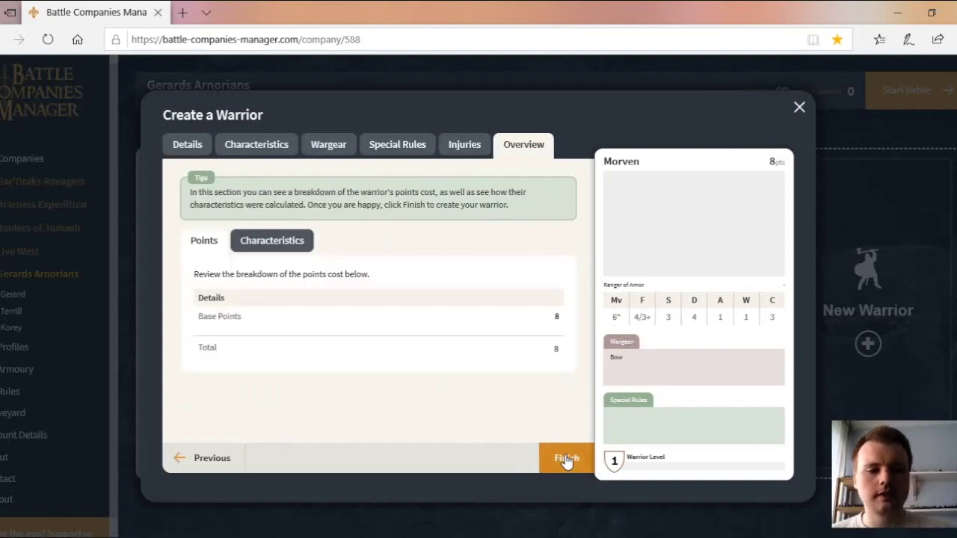
left_click(566, 459)
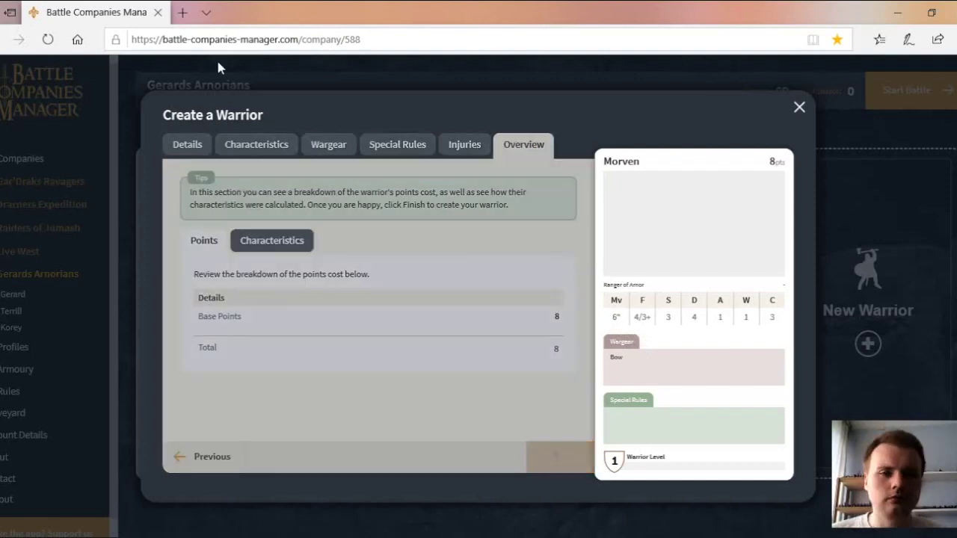
Step: Create Justus with Warrior rank from the Warrior of Arnor profile
scroll(237, 449, "down", 2)
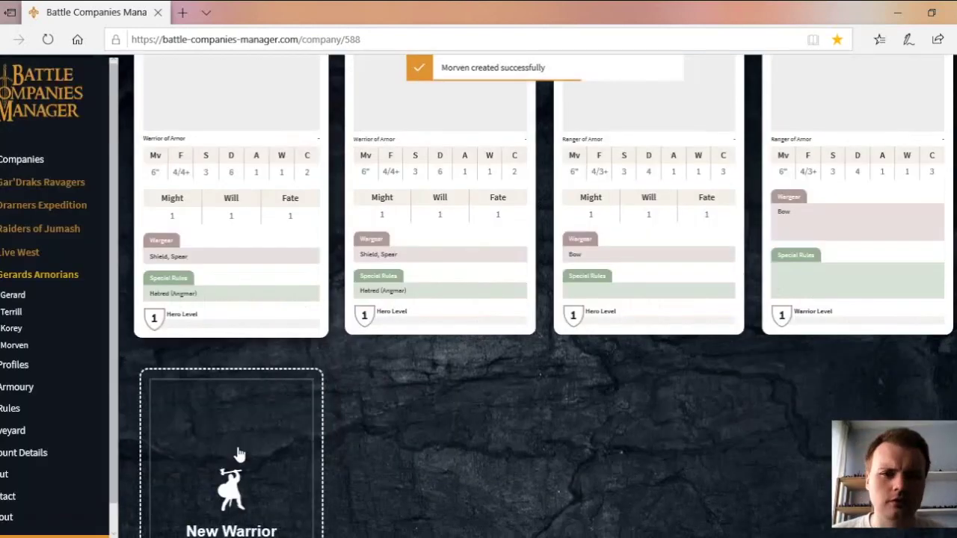
left_click(238, 449)
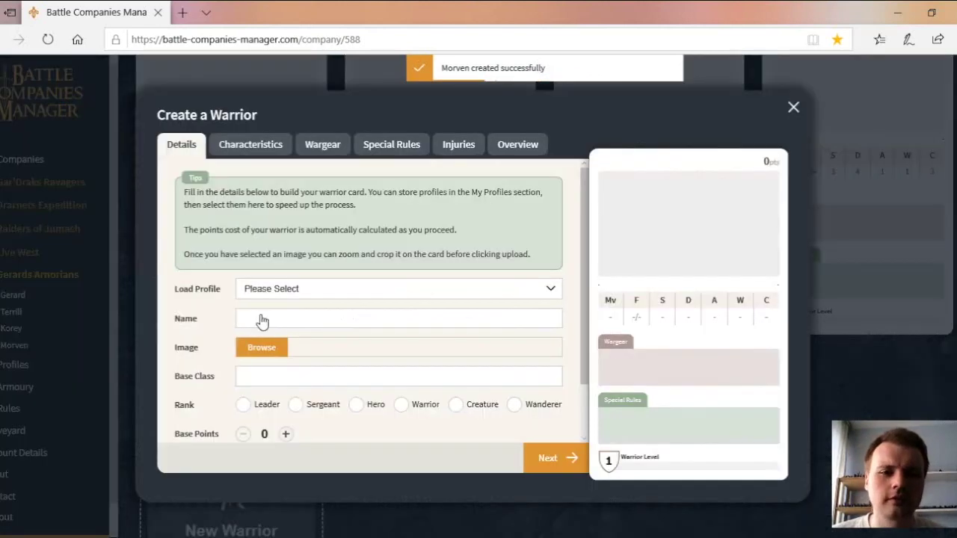
left_click(252, 295)
left_click(267, 309)
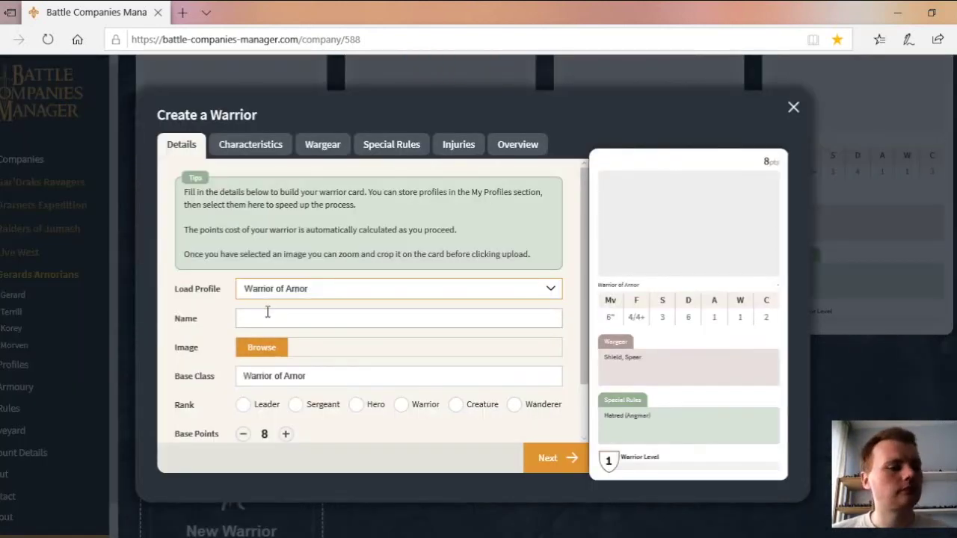
left_click(270, 323)
type("Justu")
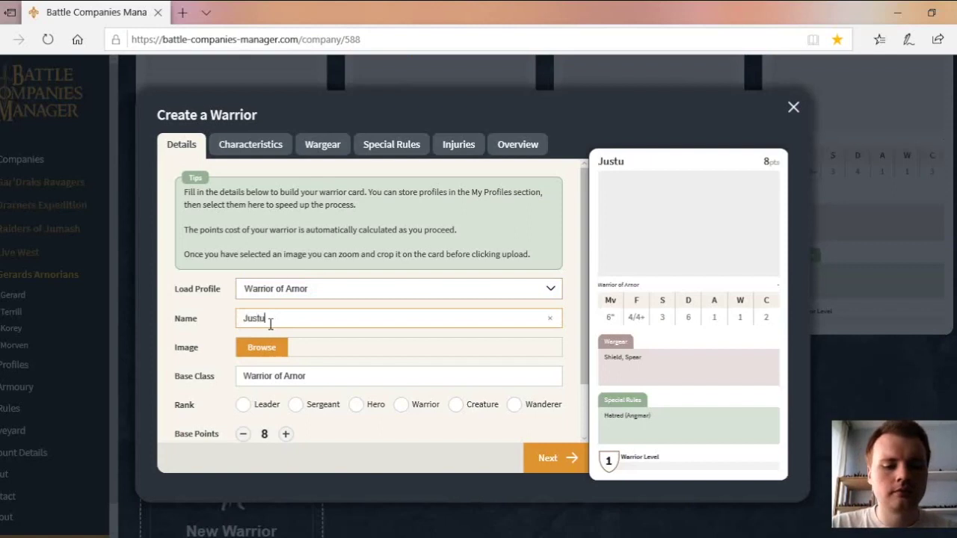
left_click(401, 404)
left_click(541, 458)
left_click(541, 458)
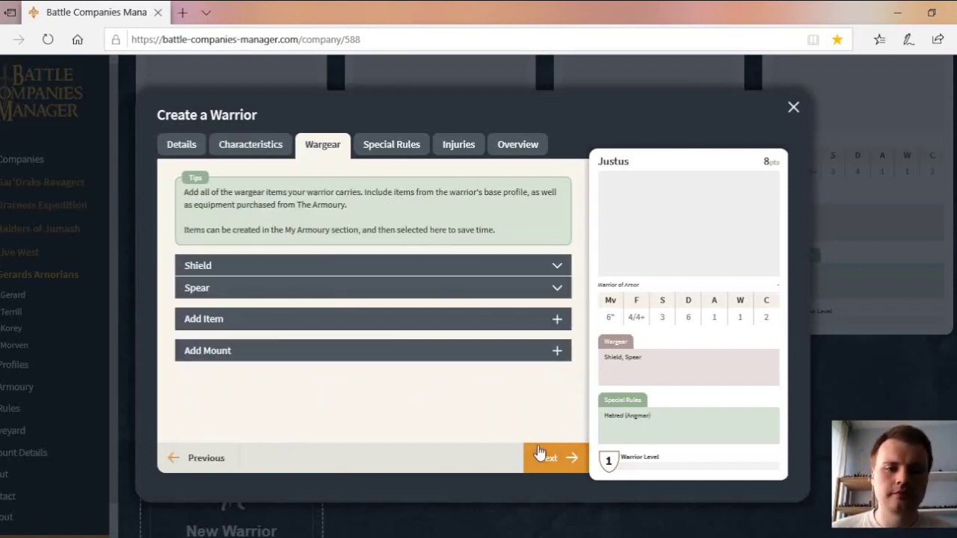
left_click(539, 456)
left_click(540, 456)
left_click(540, 457)
left_click(540, 456)
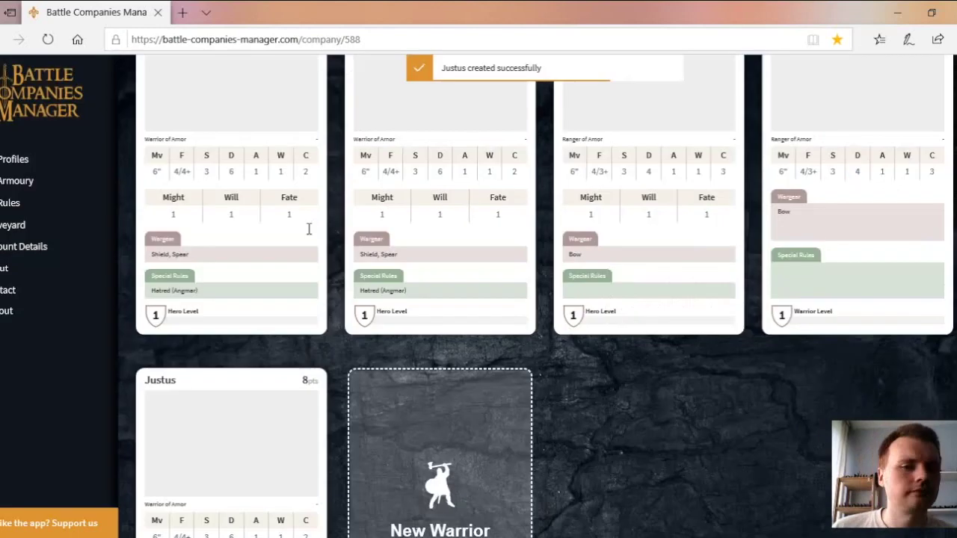
Step: Create Berton from the Warrior of Arnor profile
left_click(440, 448)
left_click(324, 290)
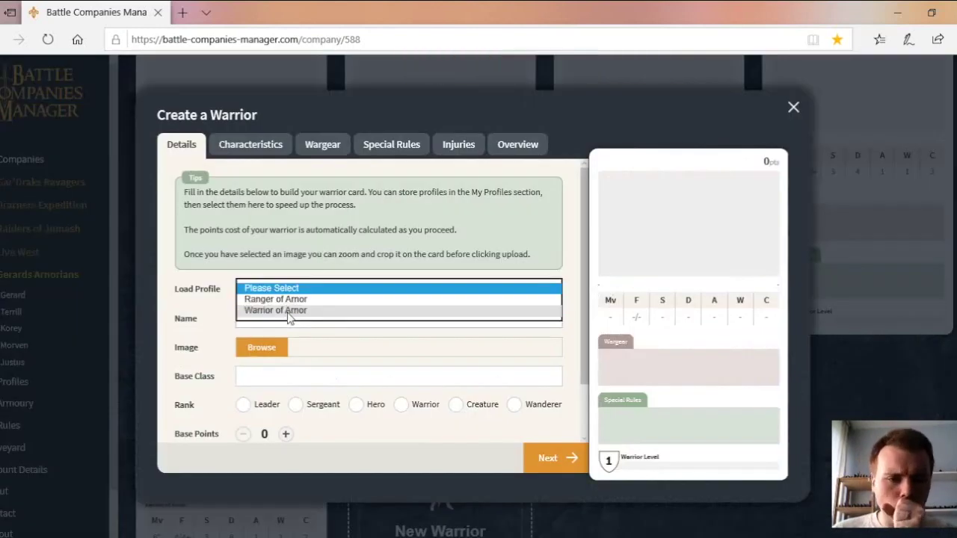
left_click(299, 312)
type("Berton")
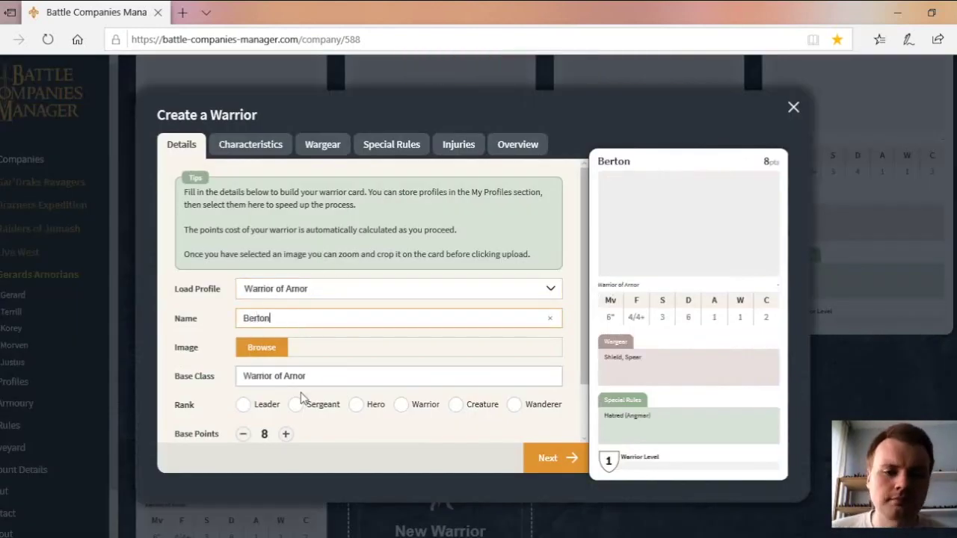
left_click(546, 458)
left_click(546, 458)
left_click(546, 458)
left_click(546, 458)
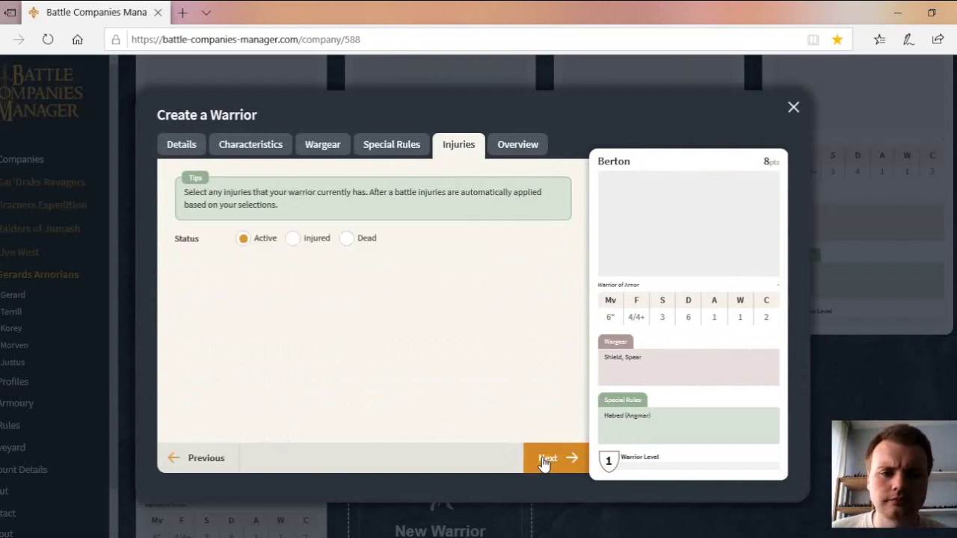
left_click(546, 458)
left_click(546, 459)
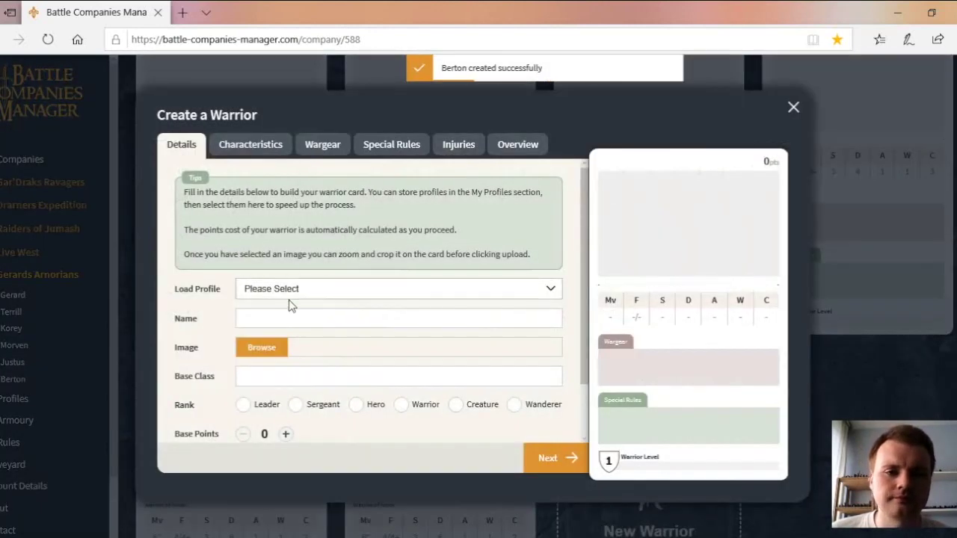
Step: Create Codwell with Warrior rank from the Warrior of Arnor profile, with shield and spear
left_click(397, 289)
left_click(291, 310)
left_click(289, 315)
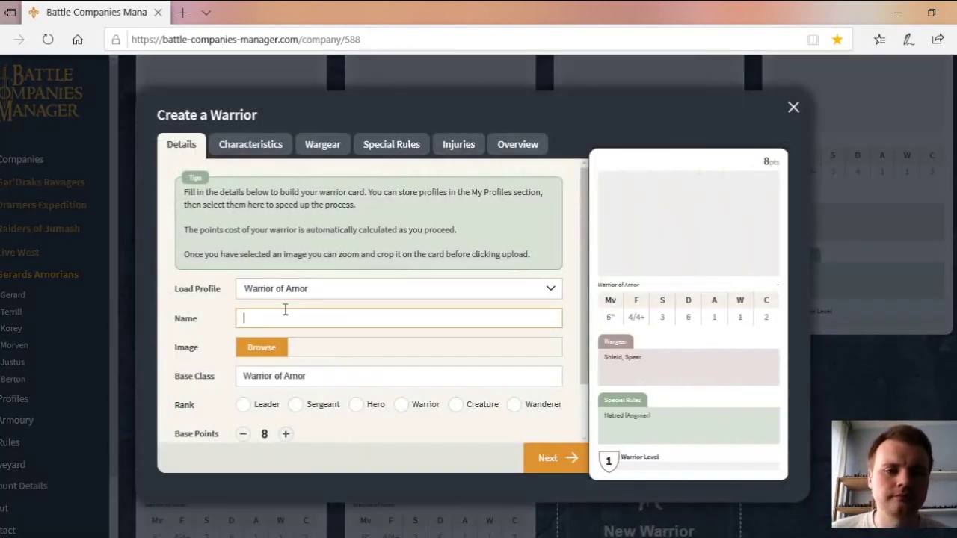
type("Codwell")
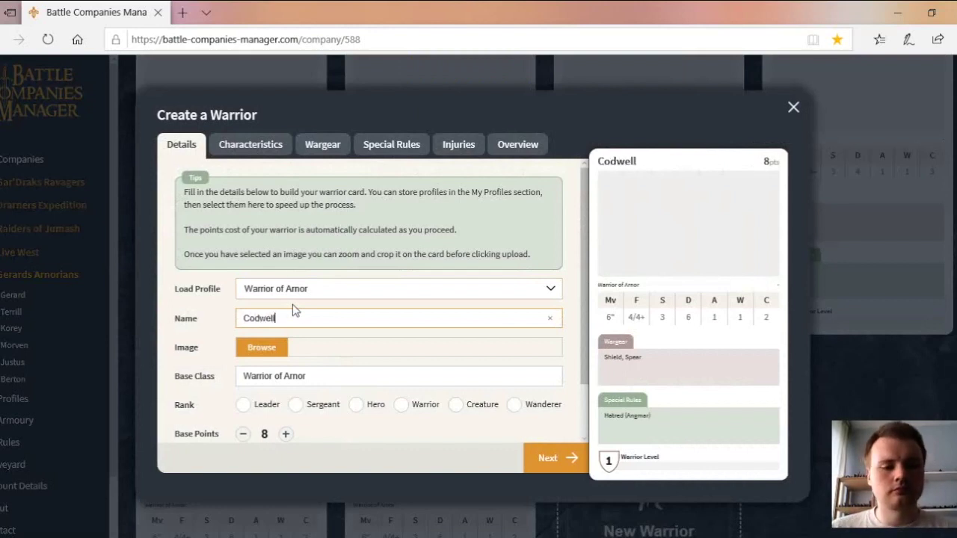
left_click(410, 406)
left_click(562, 468)
left_click(560, 466)
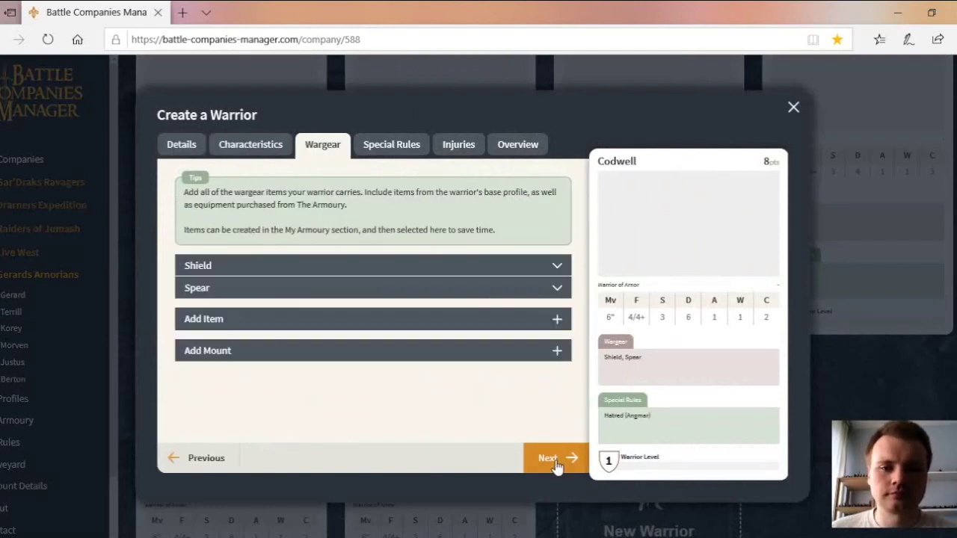
left_click(559, 466)
left_click(559, 466)
left_click(555, 466)
left_click(554, 468)
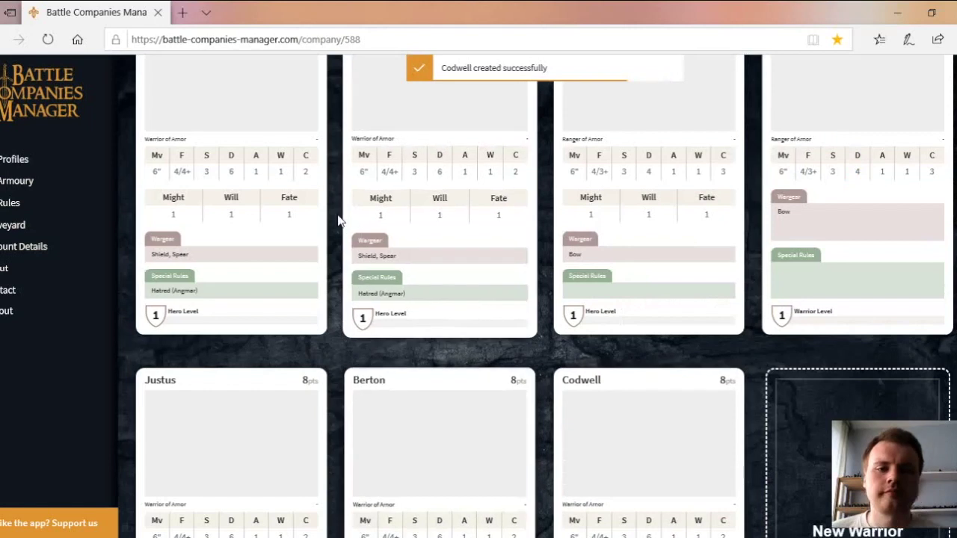
scroll(337, 213, "up", 3)
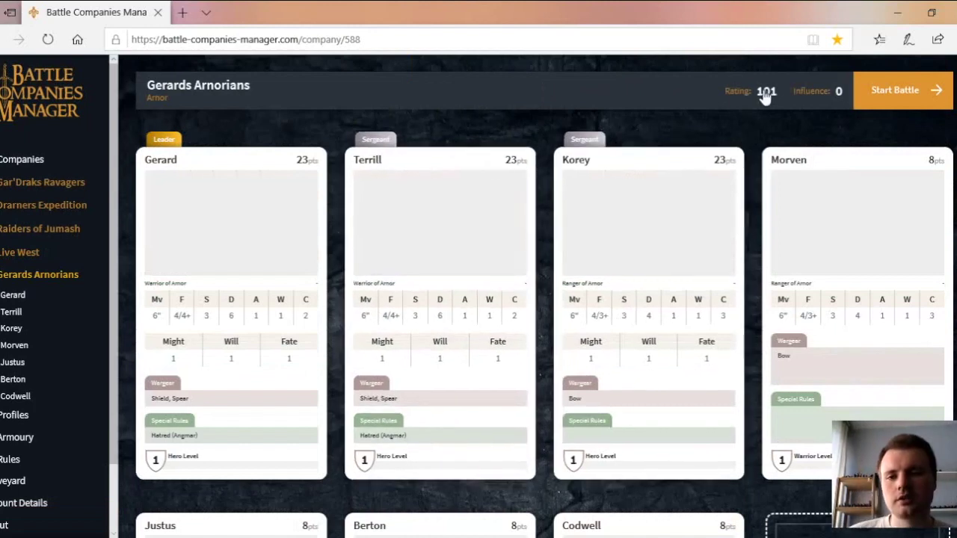
left_click(614, 86)
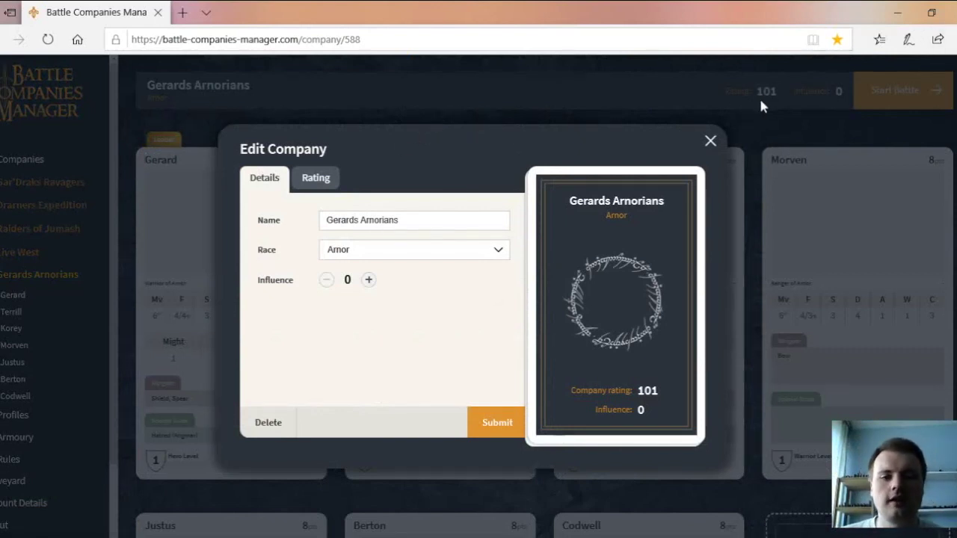
left_click(317, 180)
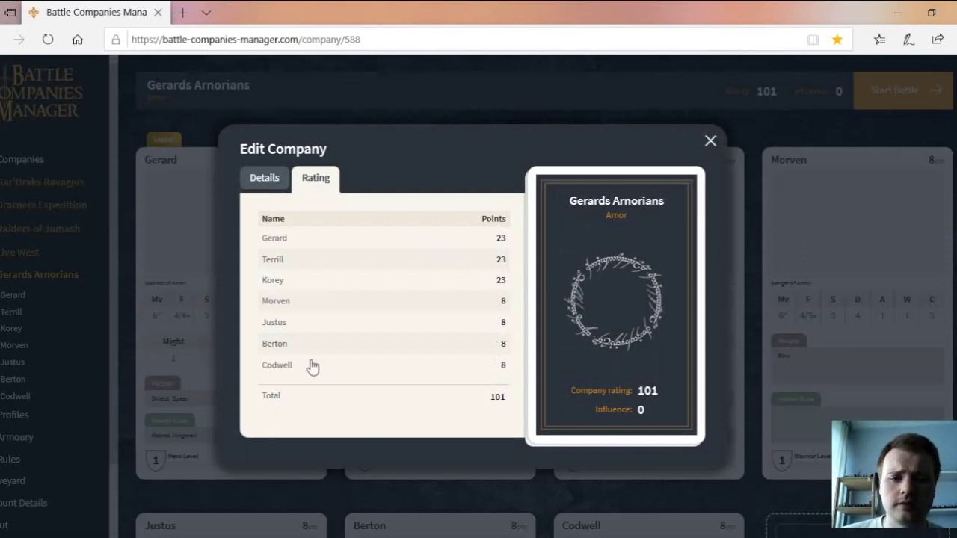
left_click(711, 142)
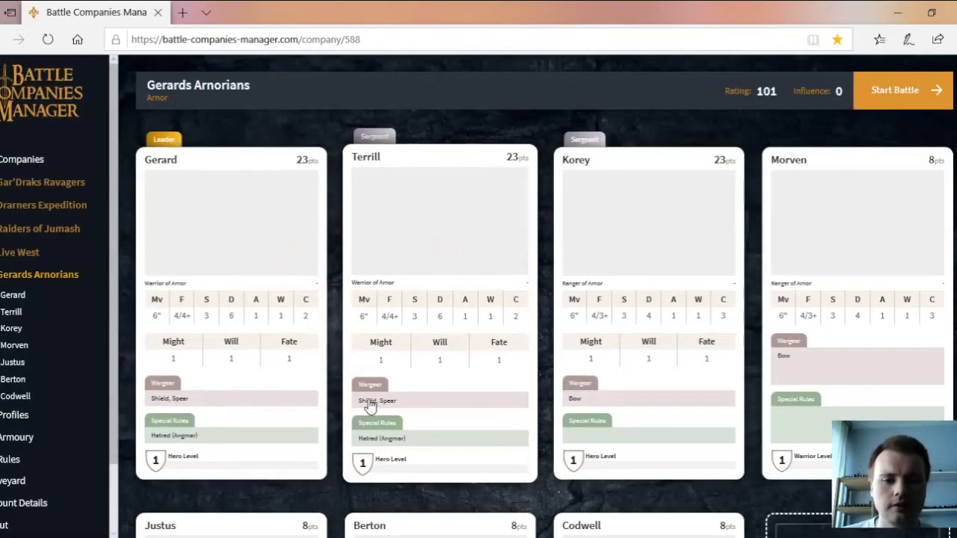
left_click(376, 445)
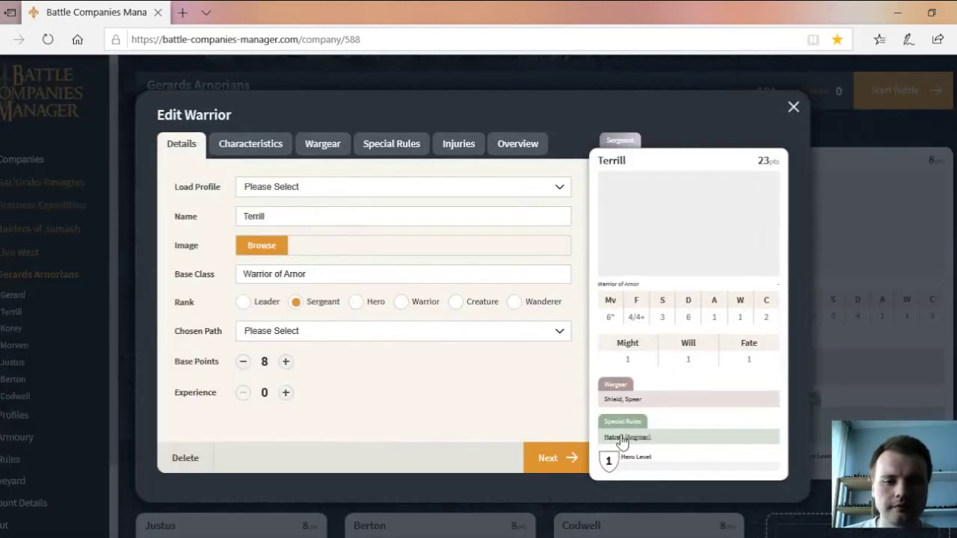
left_click(621, 438)
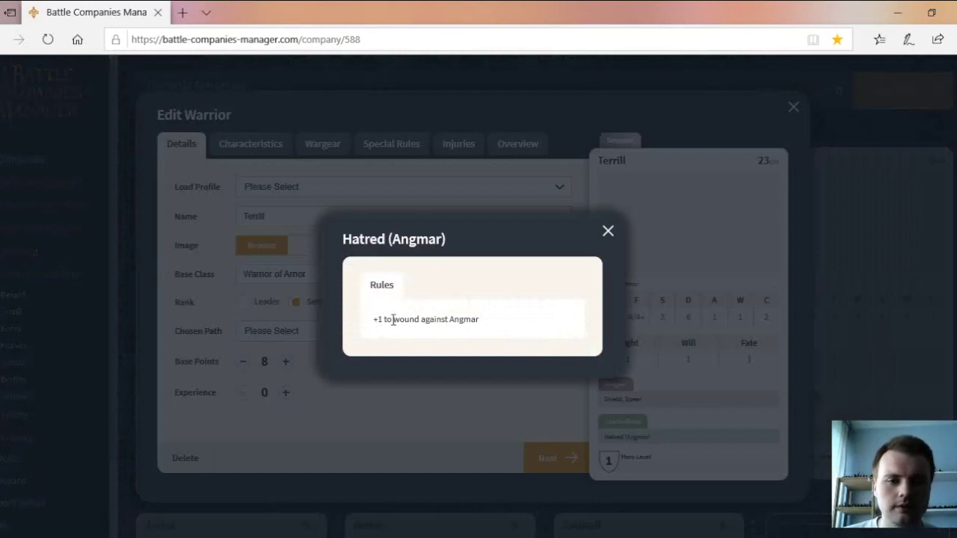
left_click(494, 374)
left_click(608, 403)
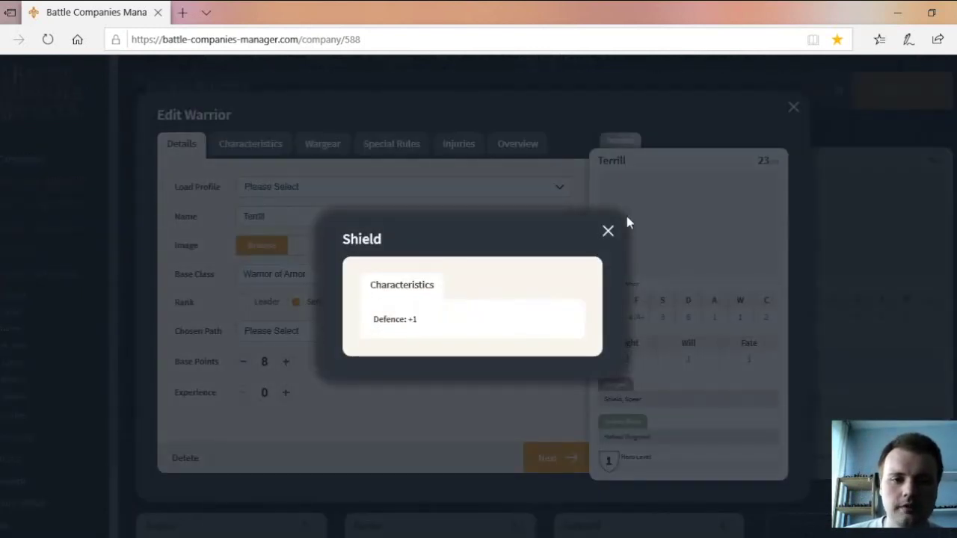
left_click(608, 230)
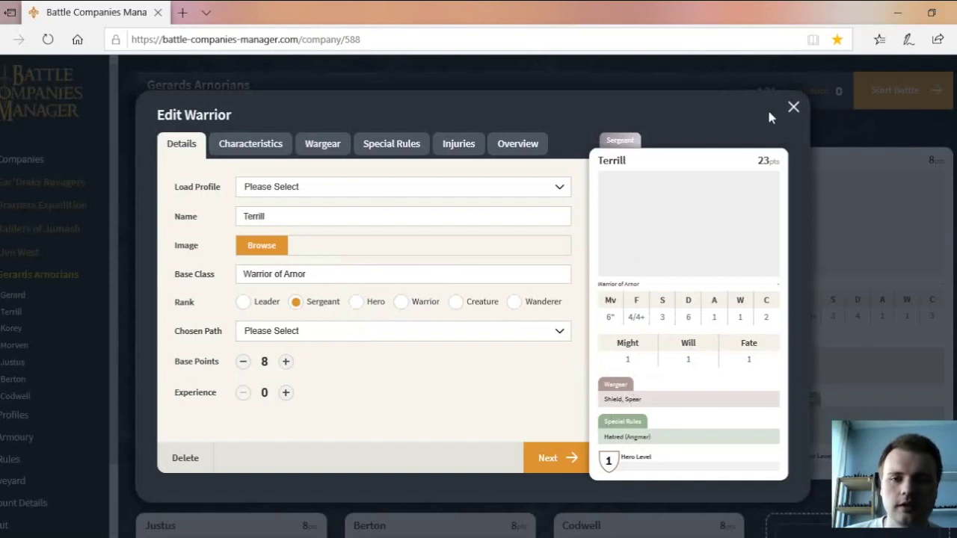
left_click(793, 108)
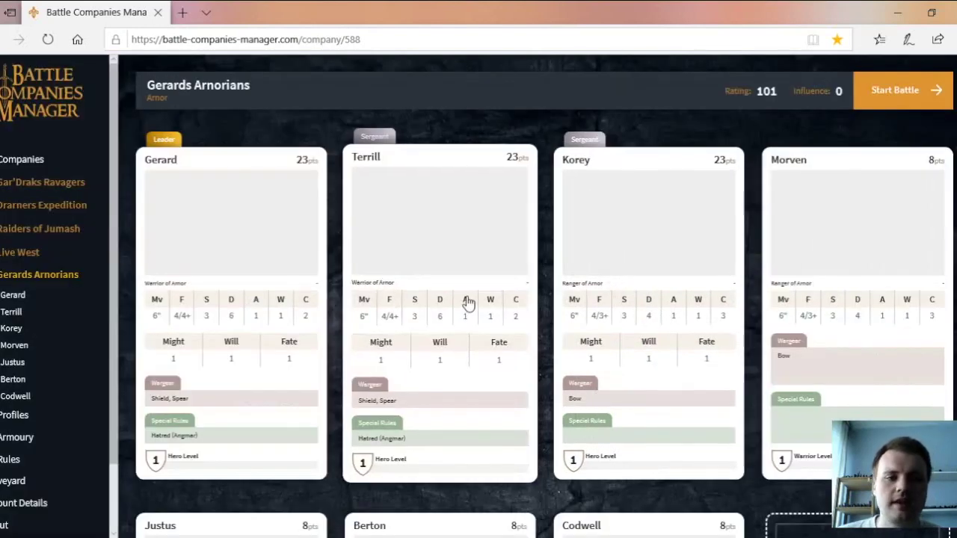
scroll(466, 302, "down", 5)
scroll(466, 296, "up", 5)
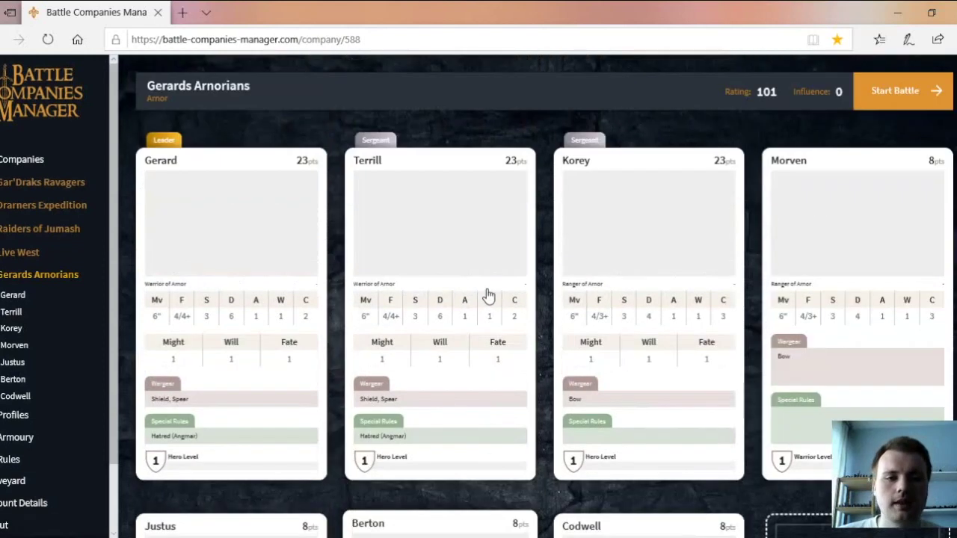
Step: Start a battle and set the opponent rating to 106, a rating difference of 5
left_click(877, 91)
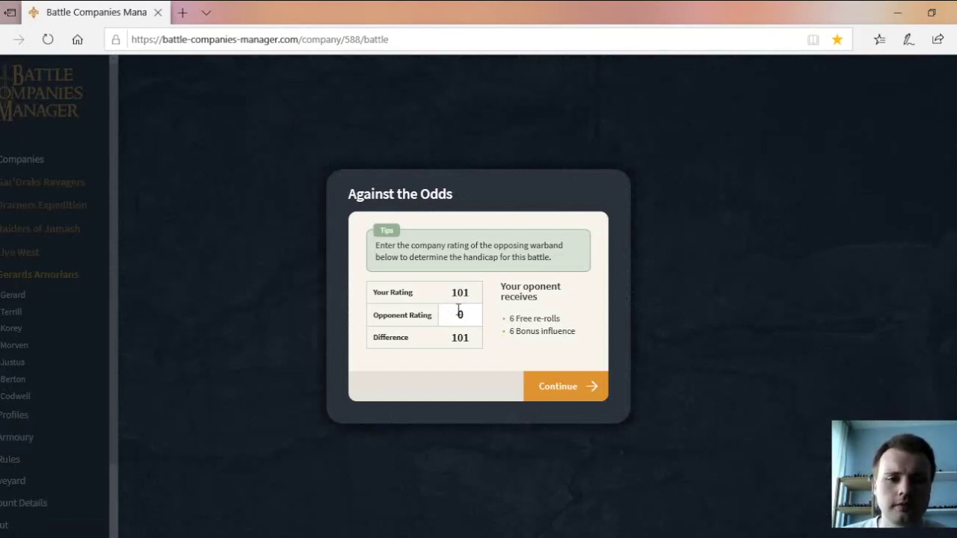
double_click(462, 315)
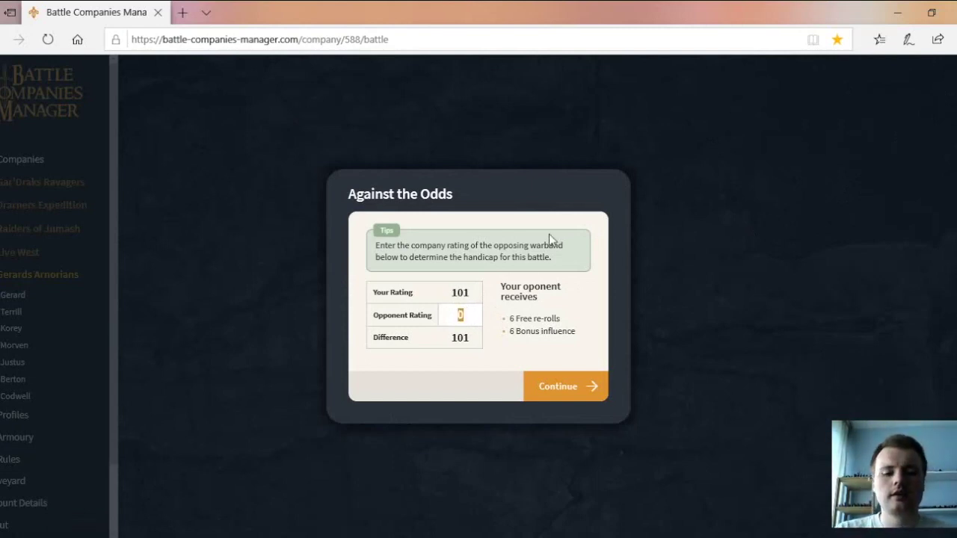
type("106")
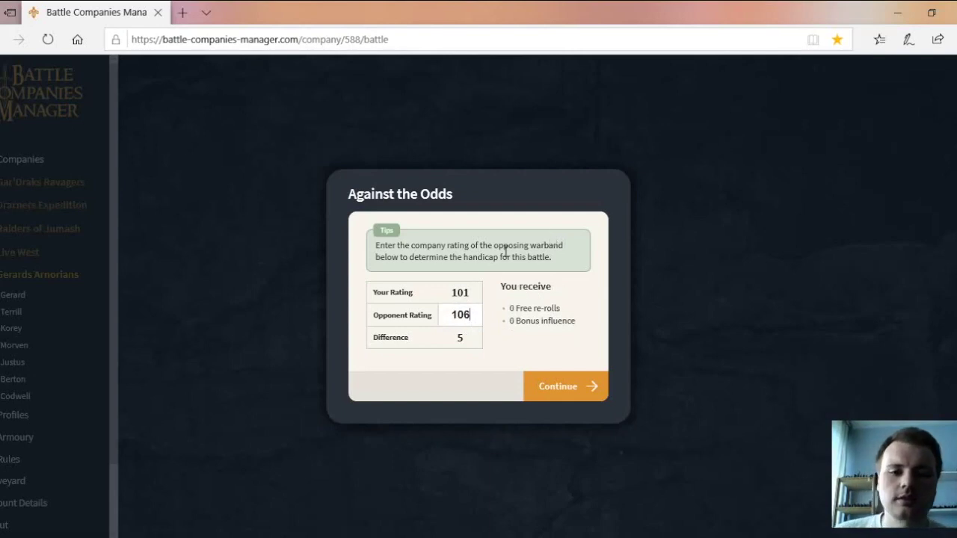
left_click_drag(502, 284, 564, 292)
left_click(560, 304)
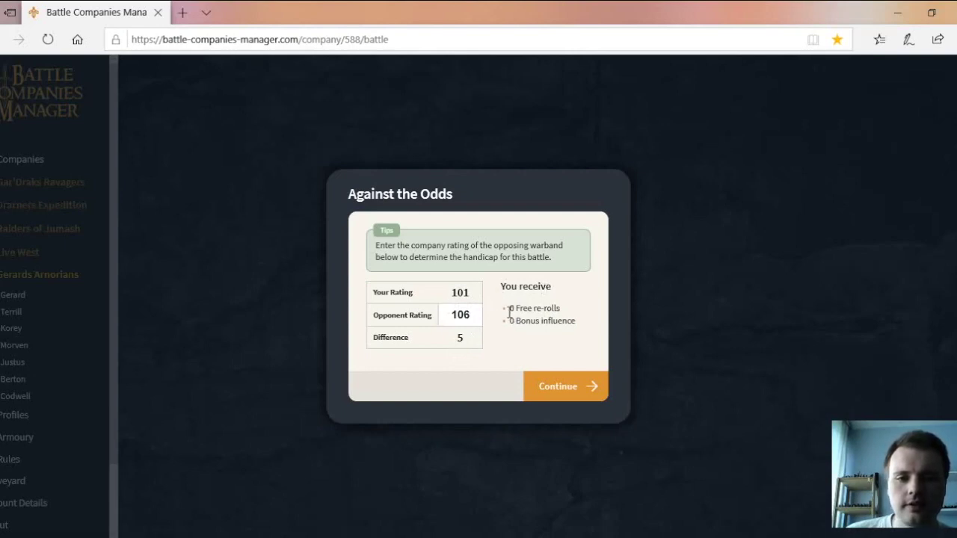
Step: Enter the battle and check Terrill's Shield and Hatred (Angmar) rule descriptions
left_click(563, 386)
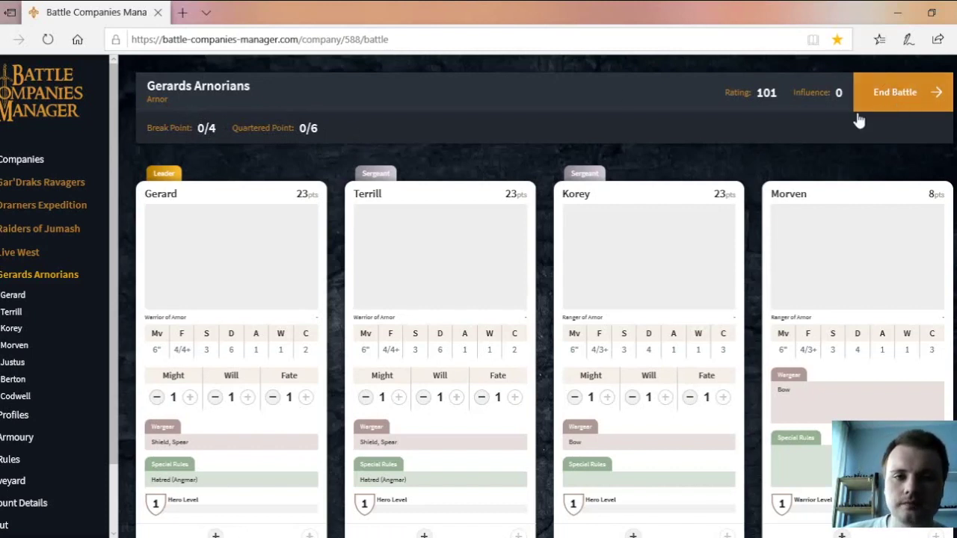
scroll(519, 156, "down", 4)
scroll(345, 256, "up", 2)
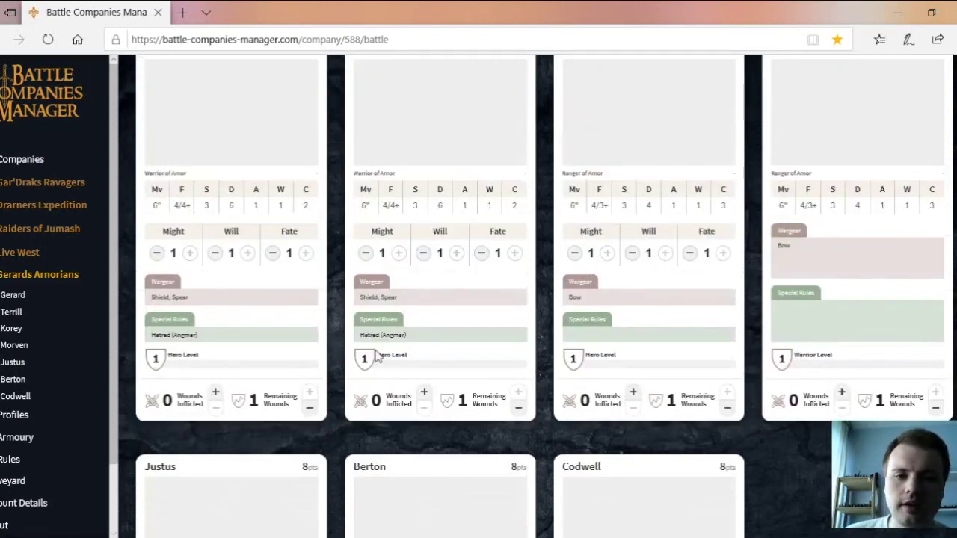
left_click(367, 298)
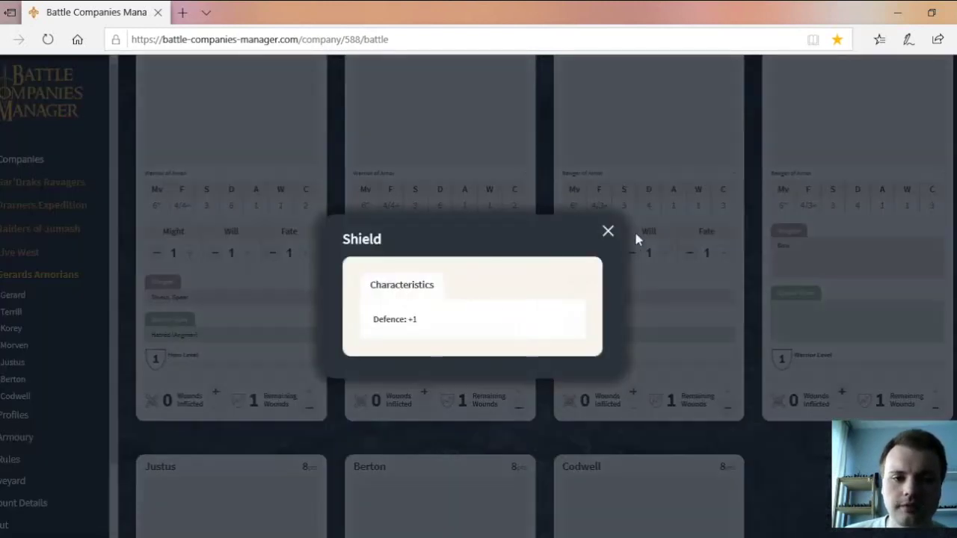
left_click(608, 233)
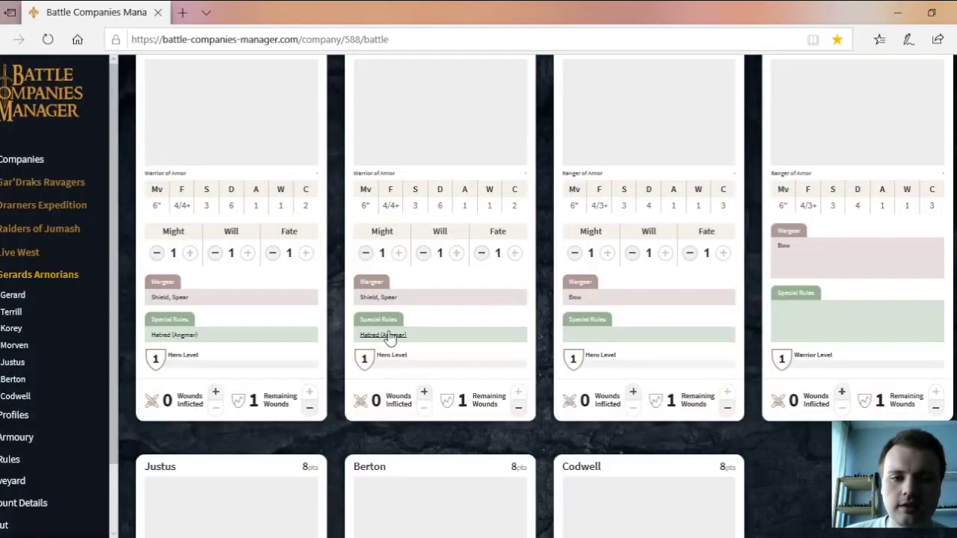
left_click(423, 326)
key("Escape")
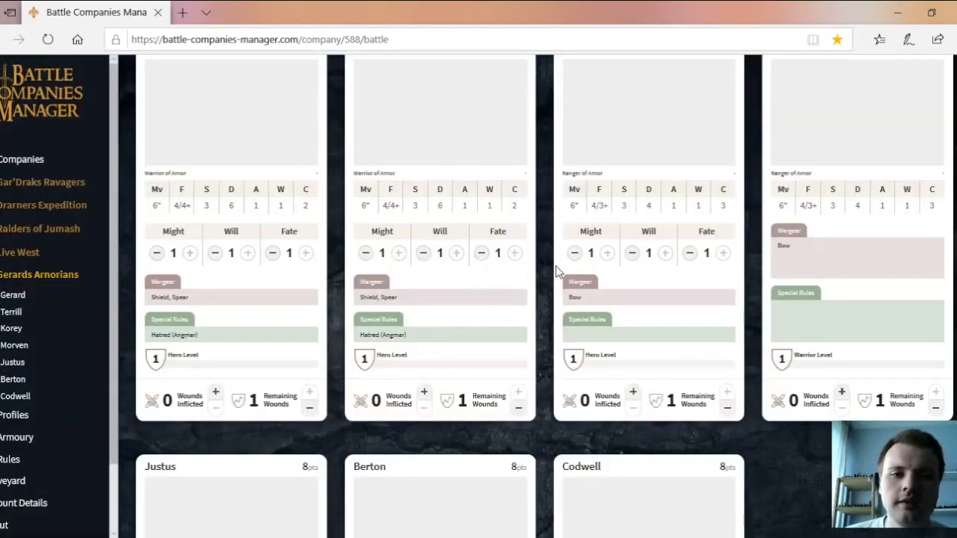
scroll(555, 263, "down", 4)
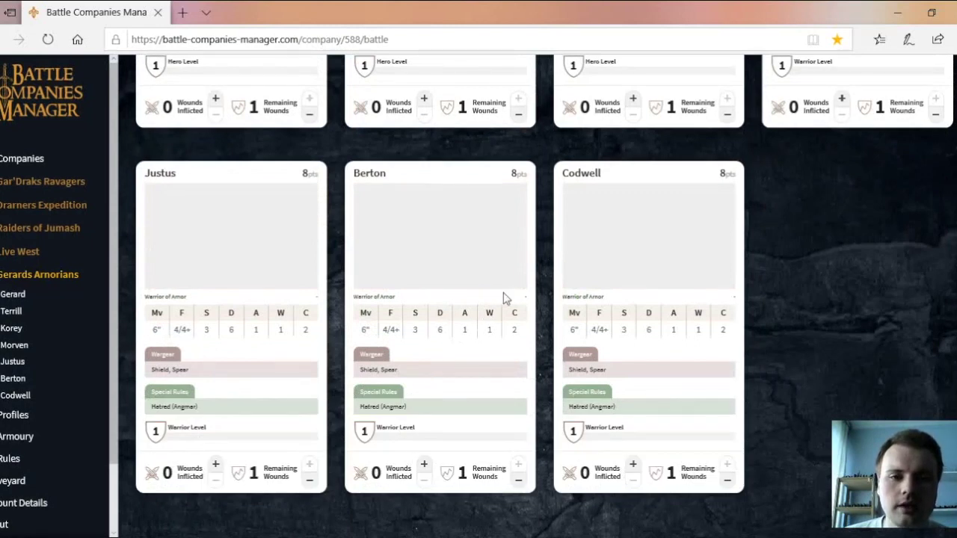
scroll(507, 303, "up", 3)
scroll(313, 290, "up", 2)
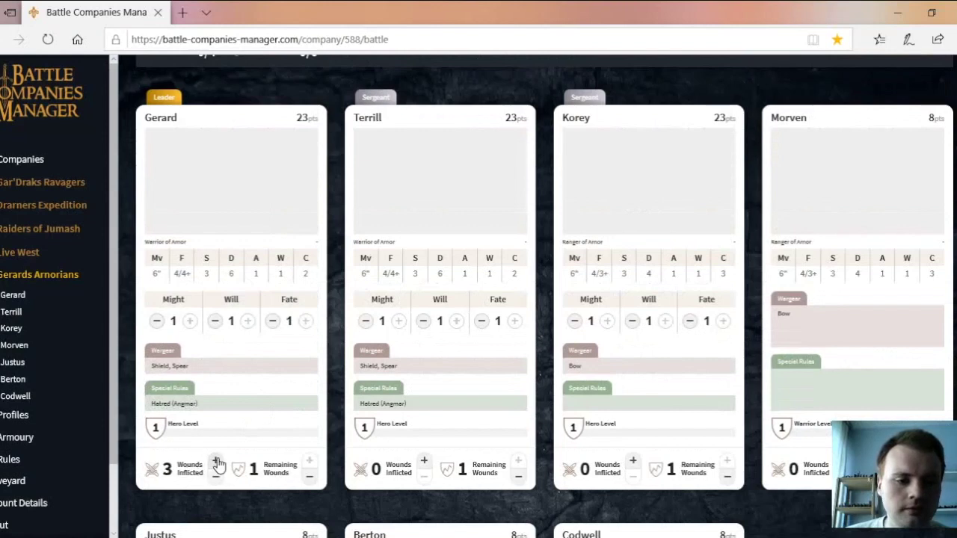
Step: Log wounds inflicted (Terrill 1, Korey 2, Morven 1, Berton 1) and mark Korey, Codwell, Justus wounded
left_click(424, 461)
left_click(633, 461)
left_click(634, 462)
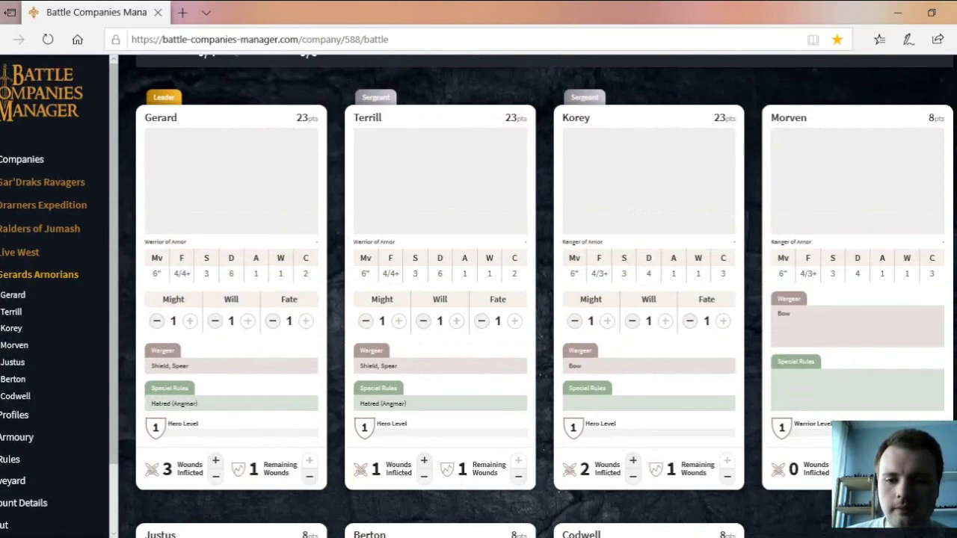
left_click(733, 473)
scroll(677, 406, "down", 3)
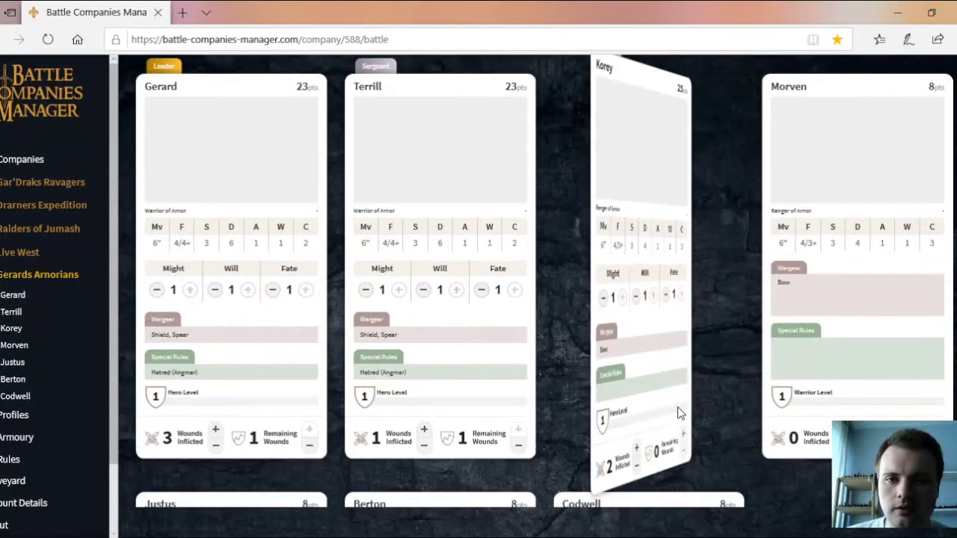
scroll(384, 421, "down", 1)
left_click(841, 179)
scroll(791, 215, "down", 1)
scroll(791, 215, "down", 1)
left_click(727, 480)
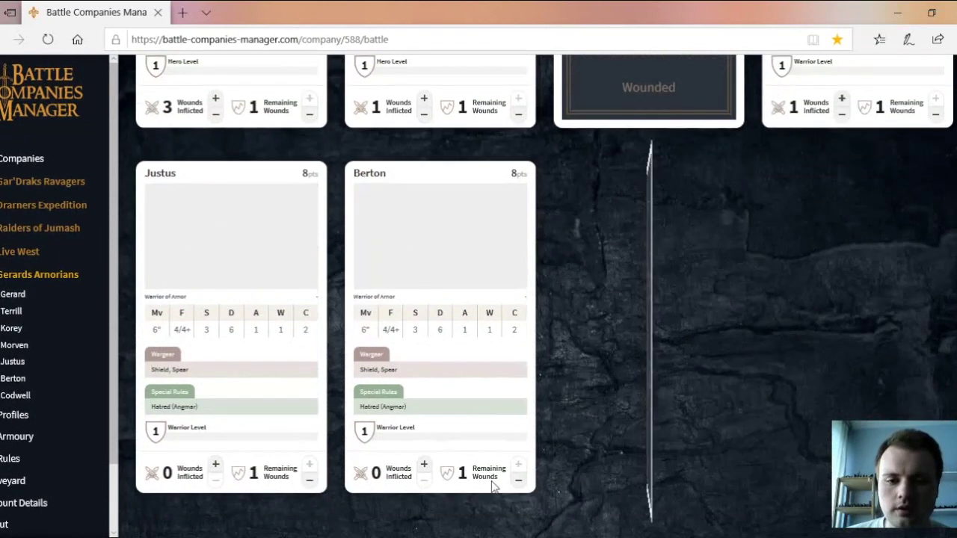
left_click(309, 480)
left_click(424, 464)
scroll(385, 394, "up", 6)
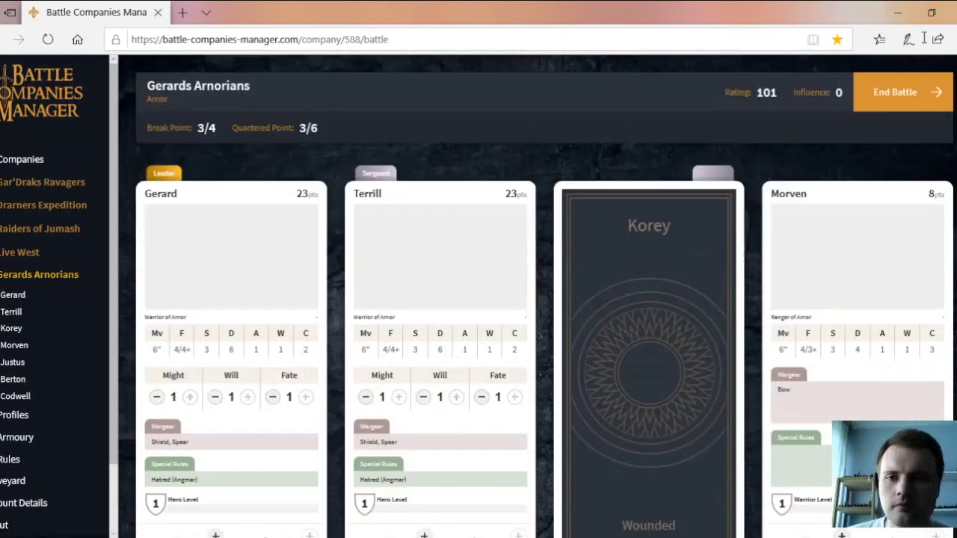
Step: End the battle and record the result as a Win
left_click(902, 103)
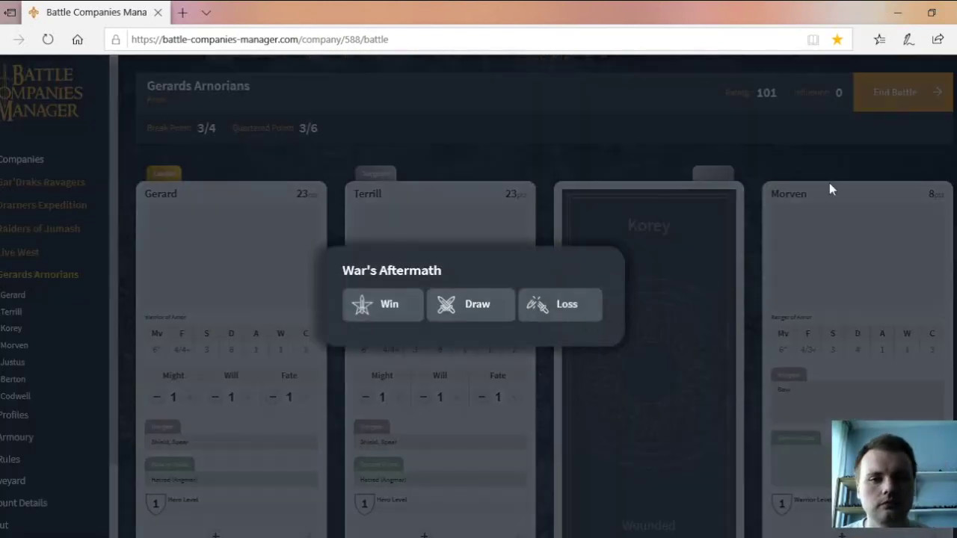
left_click(378, 307)
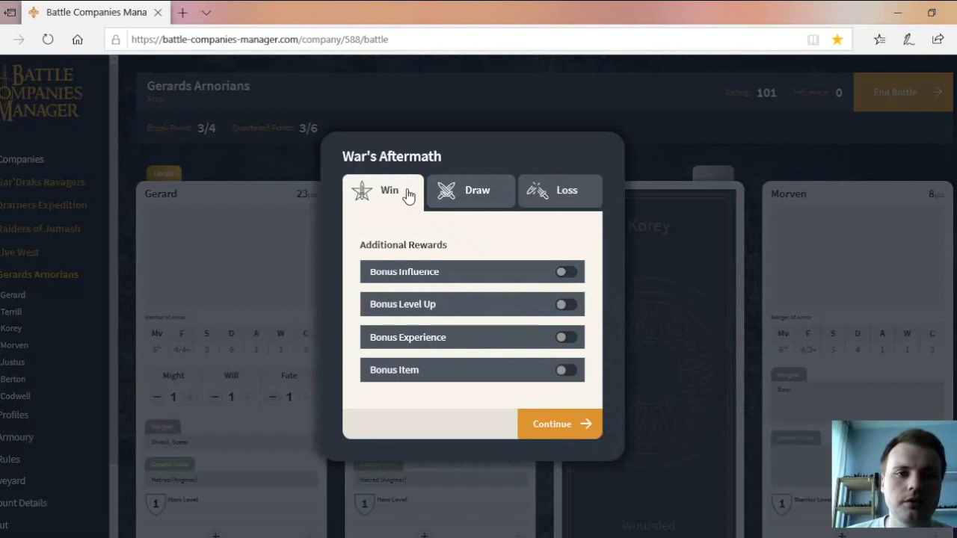
left_click(553, 193)
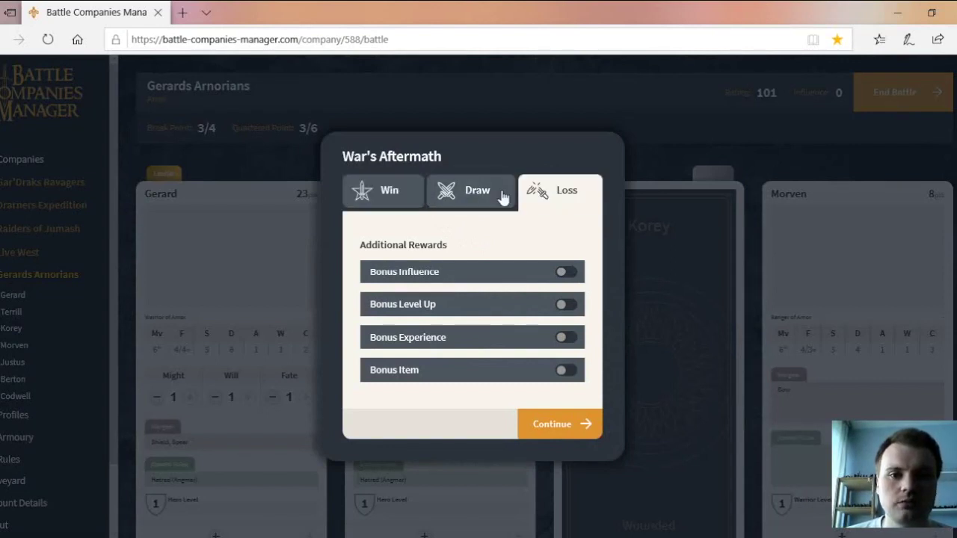
left_click(451, 205)
left_click(382, 210)
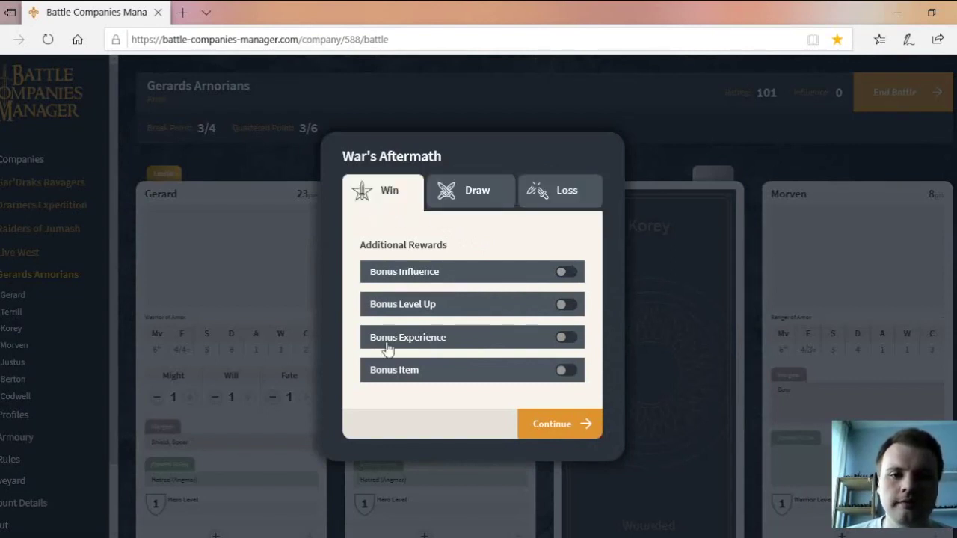
Step: Raise Bonus Influence to 3, then switch it off again
left_click(404, 277)
left_click(481, 284)
left_click(481, 284)
left_click(481, 284)
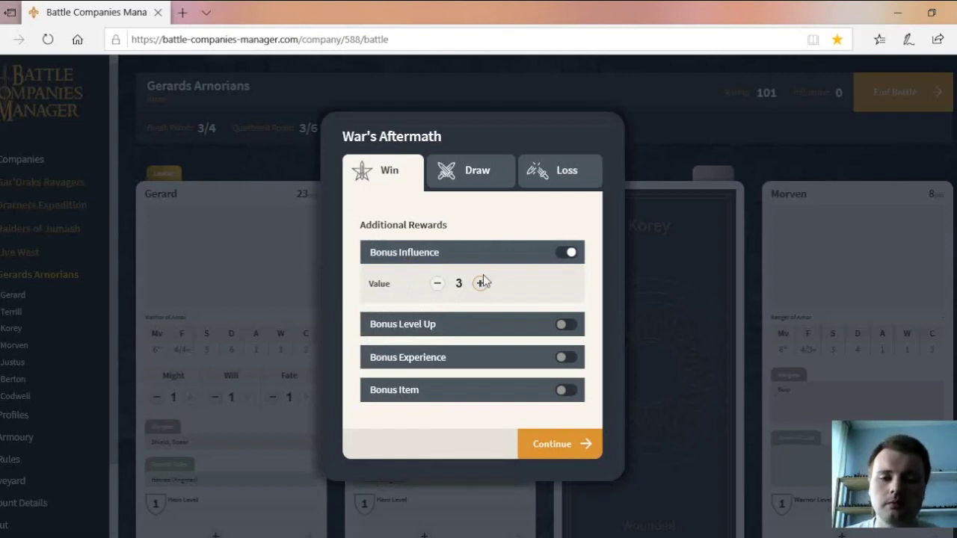
left_click(486, 254)
Step: Give the Bonus Level Up to Justus and switch on Bonus Experience
left_click(473, 305)
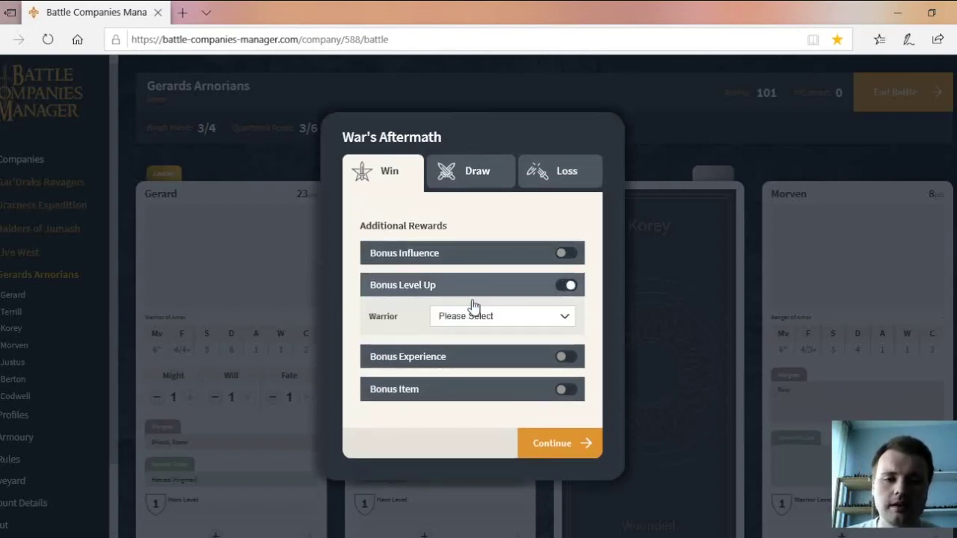
left_click(491, 320)
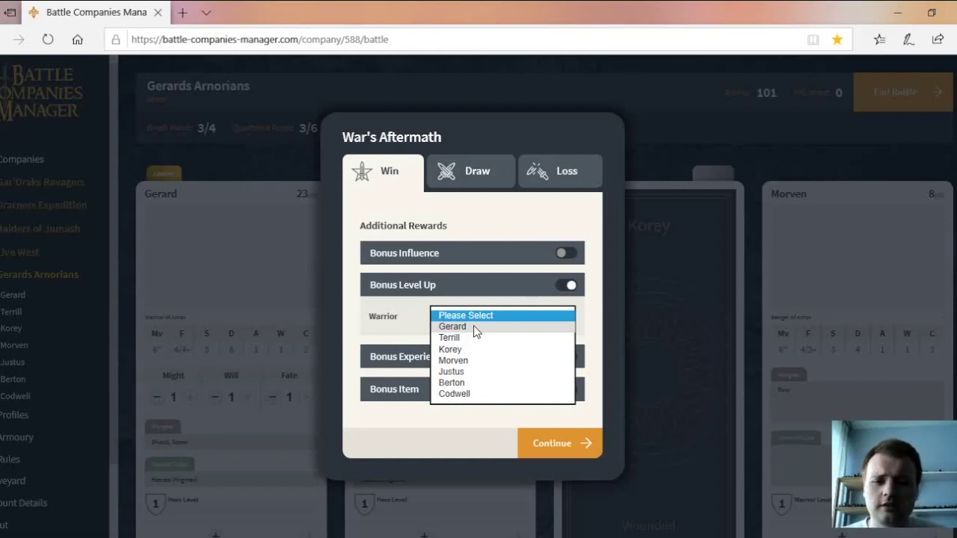
left_click(459, 372)
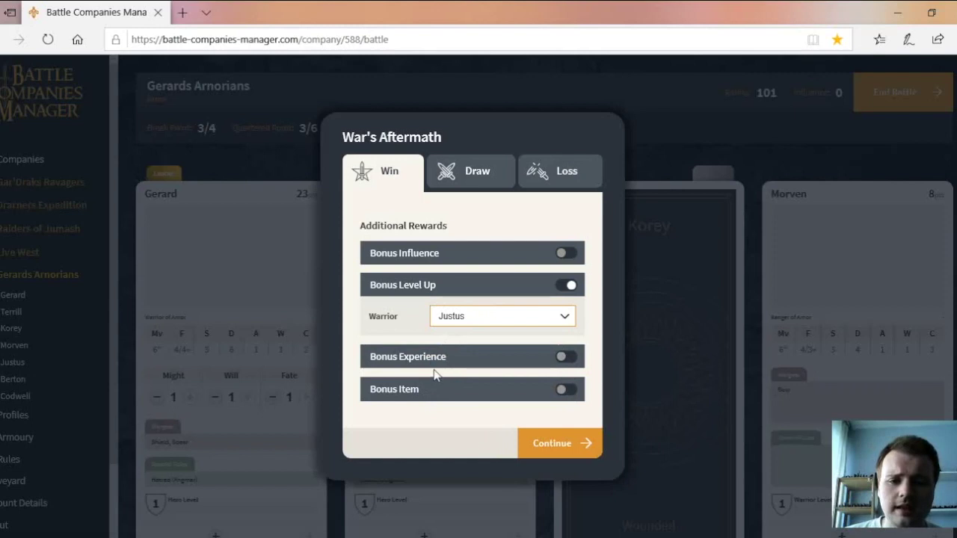
left_click(432, 360)
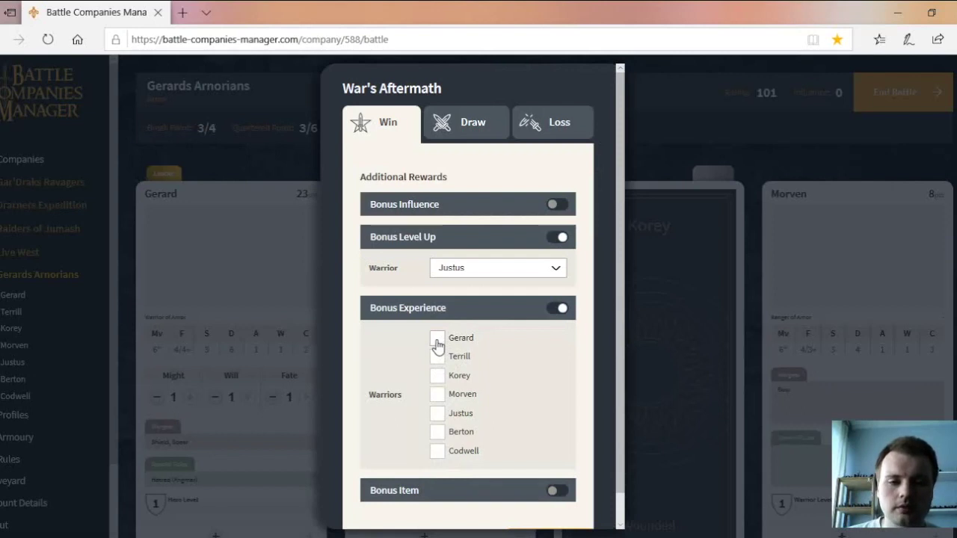
Step: Switch Bonus Experience off, try a new Bonus Item, then switch Bonus Item off
left_click(523, 318)
left_click(502, 389)
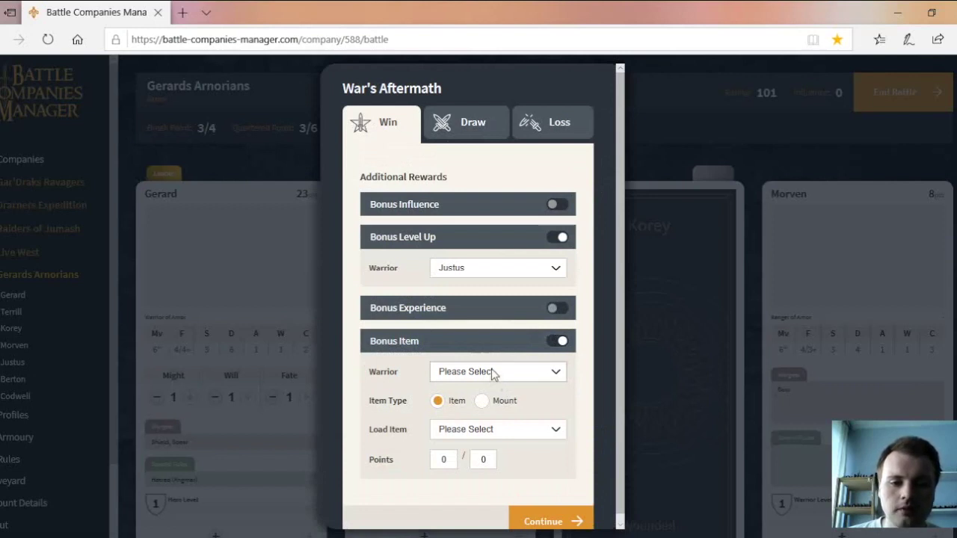
left_click(491, 370)
left_click(491, 371)
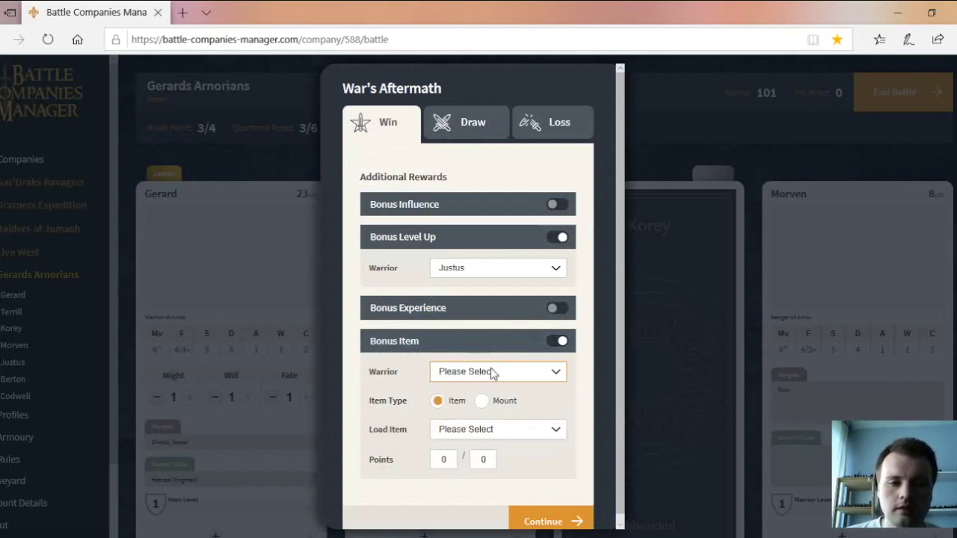
left_click(482, 429)
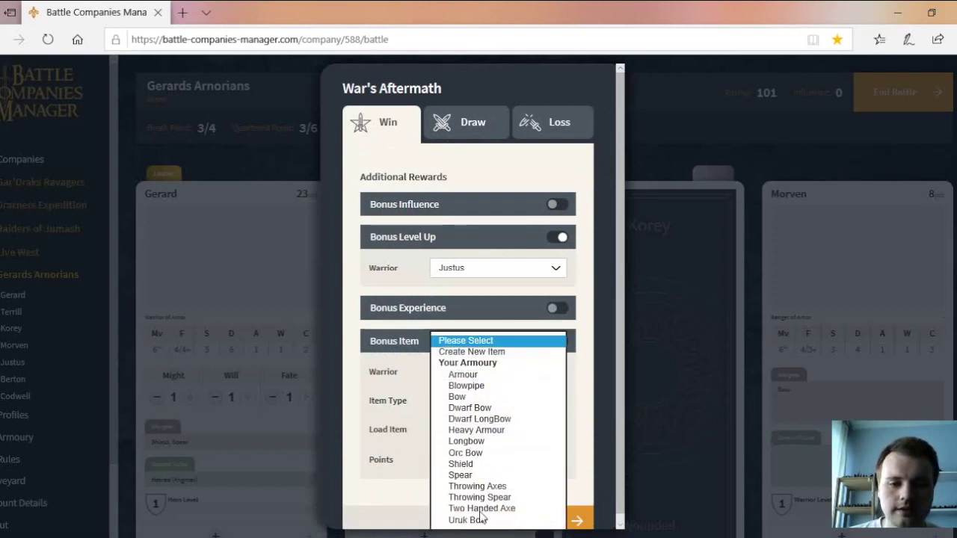
left_click(510, 352)
scroll(534, 415, "down", 3)
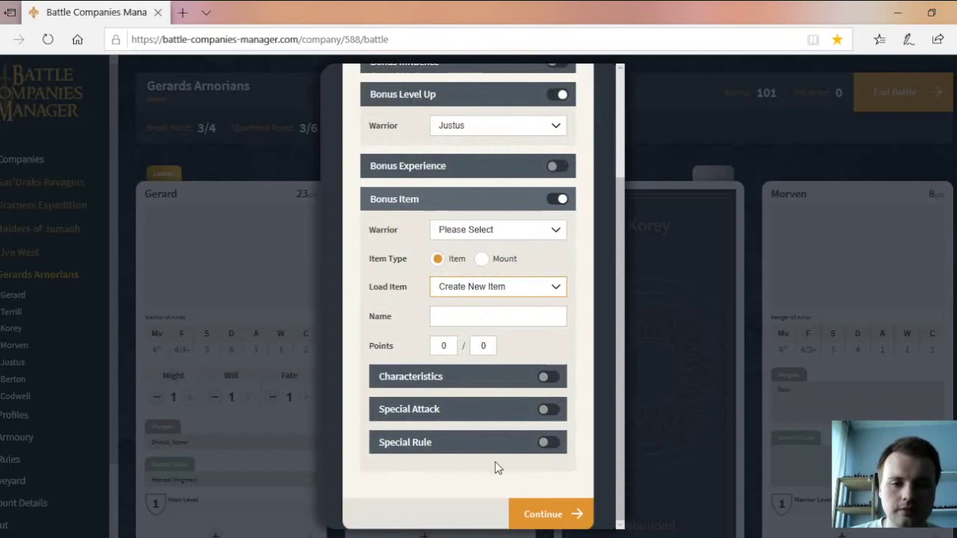
left_click(481, 341)
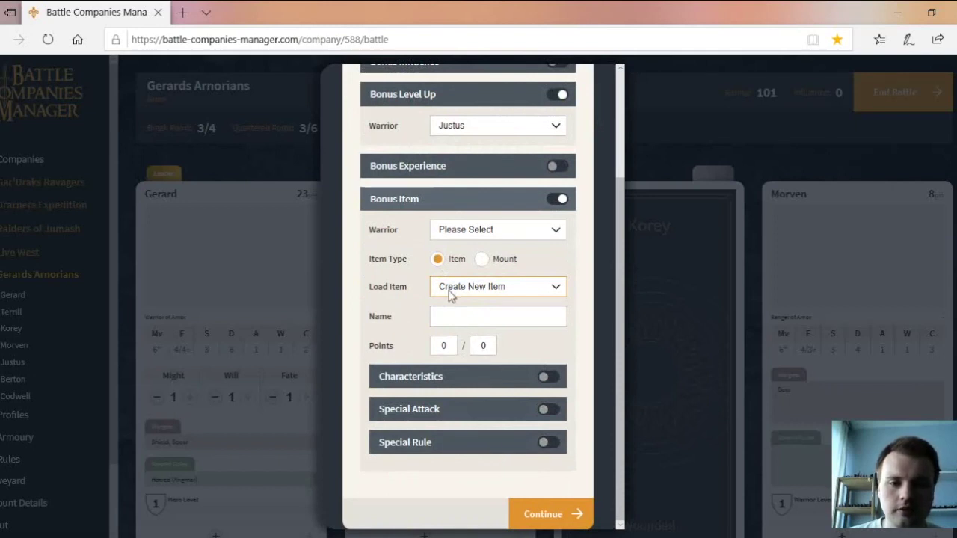
left_click(455, 204)
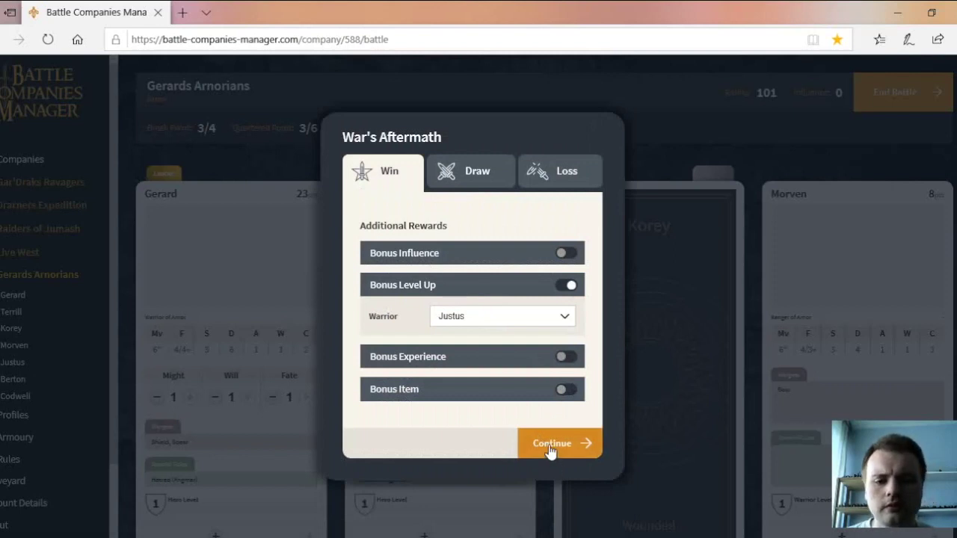
Step: Confirm the rewards and record an Old Battle Wound for Korey
left_click(550, 445)
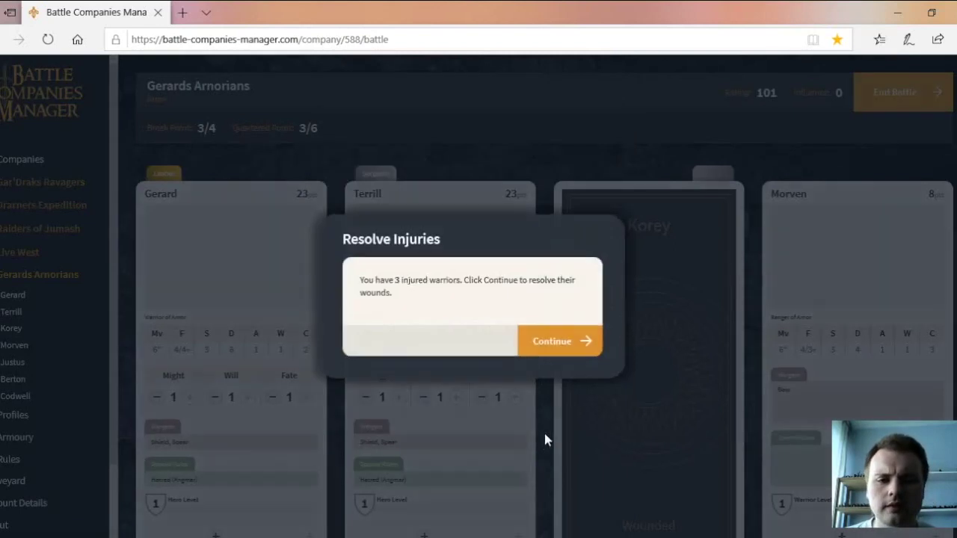
left_click(550, 342)
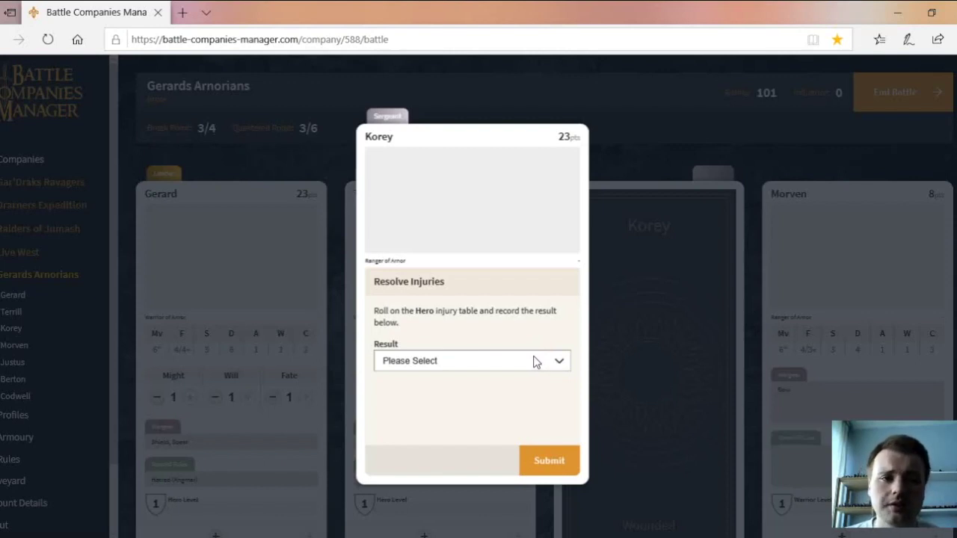
left_click(535, 362)
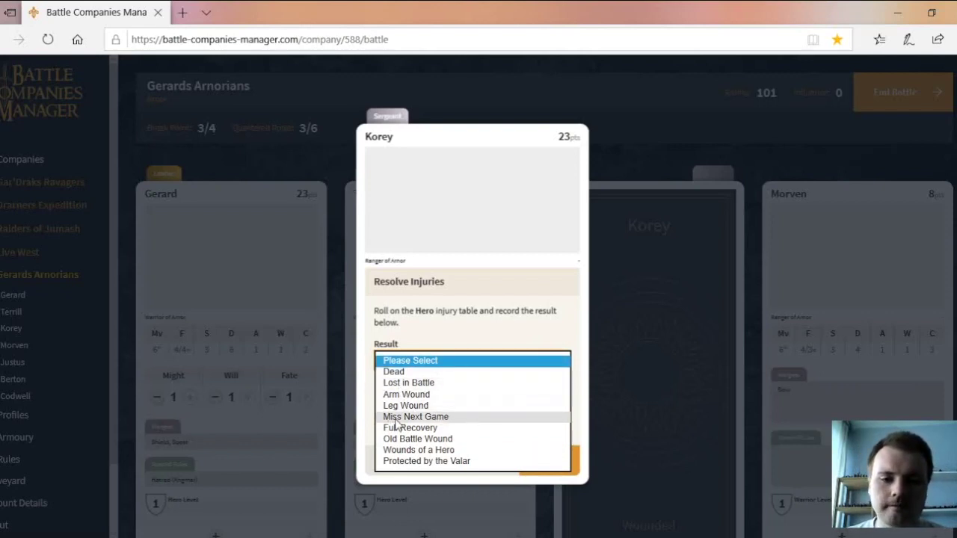
left_click(427, 441)
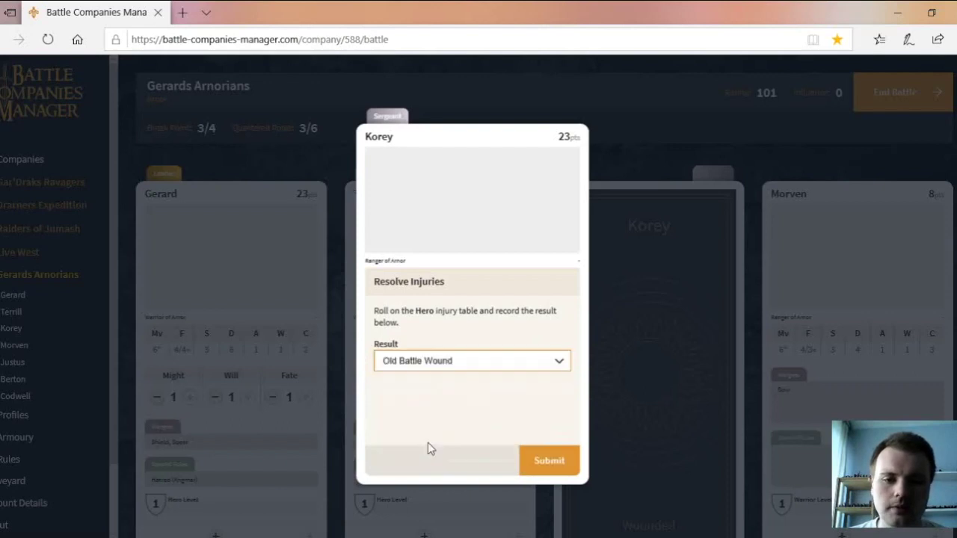
left_click(533, 461)
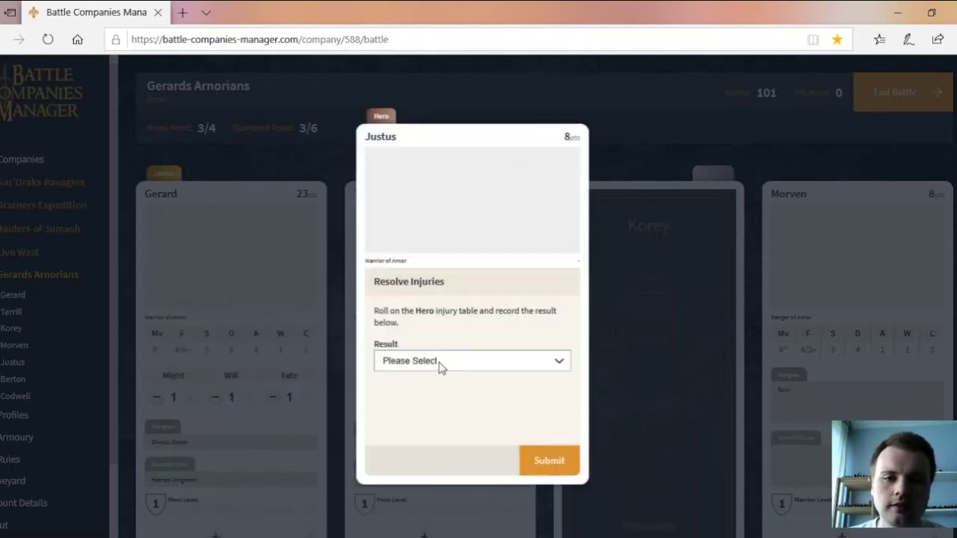
Step: Record Full Recovery for Justus and Injured for Codwell
left_click(439, 363)
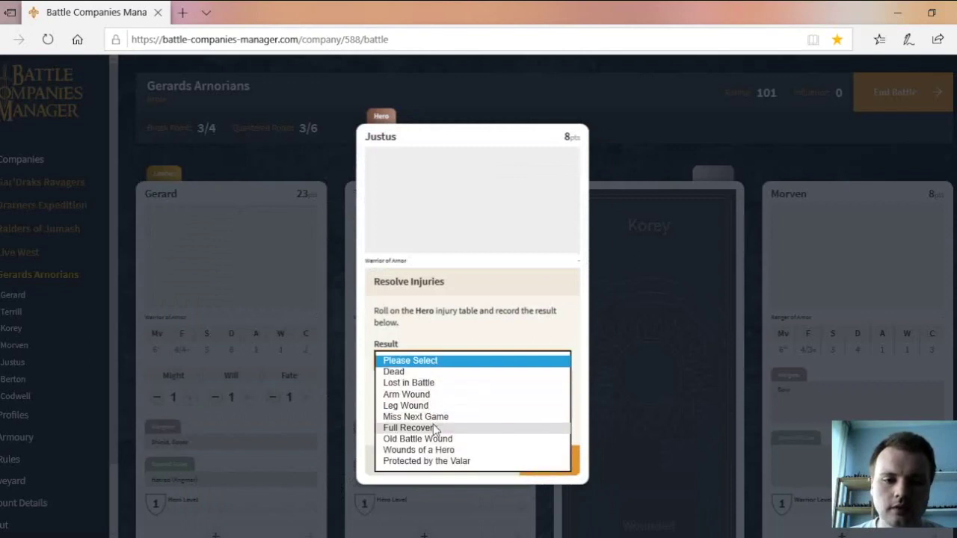
left_click(436, 429)
left_click(544, 459)
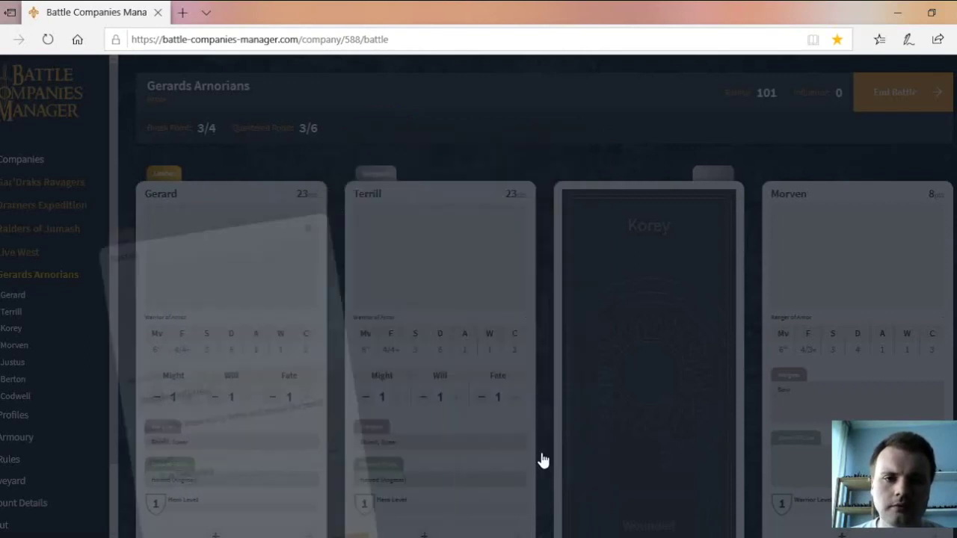
left_click(404, 361)
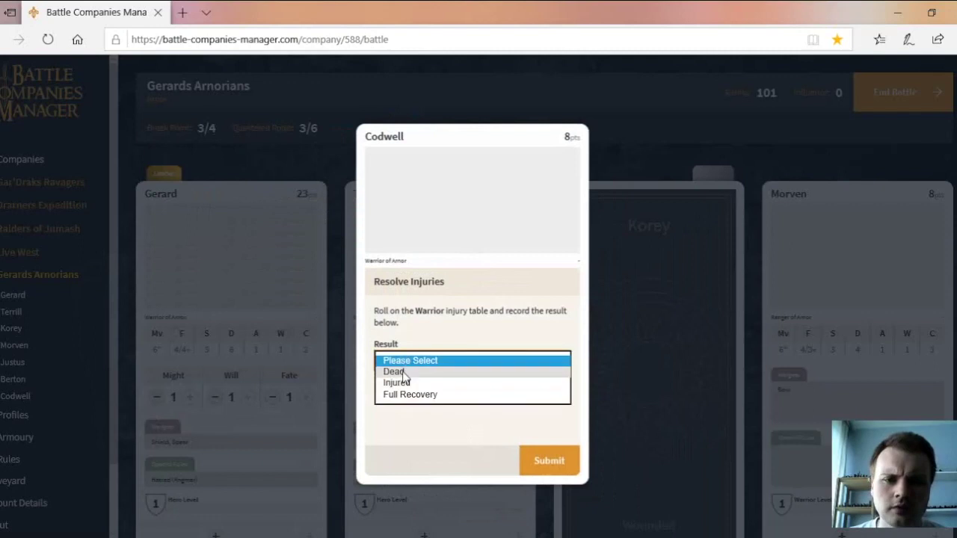
left_click(406, 383)
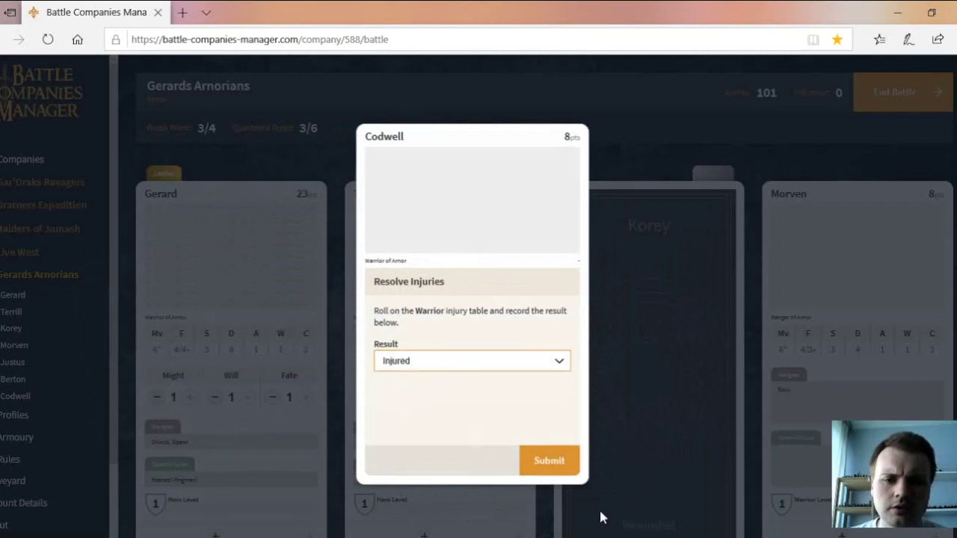
left_click(540, 464)
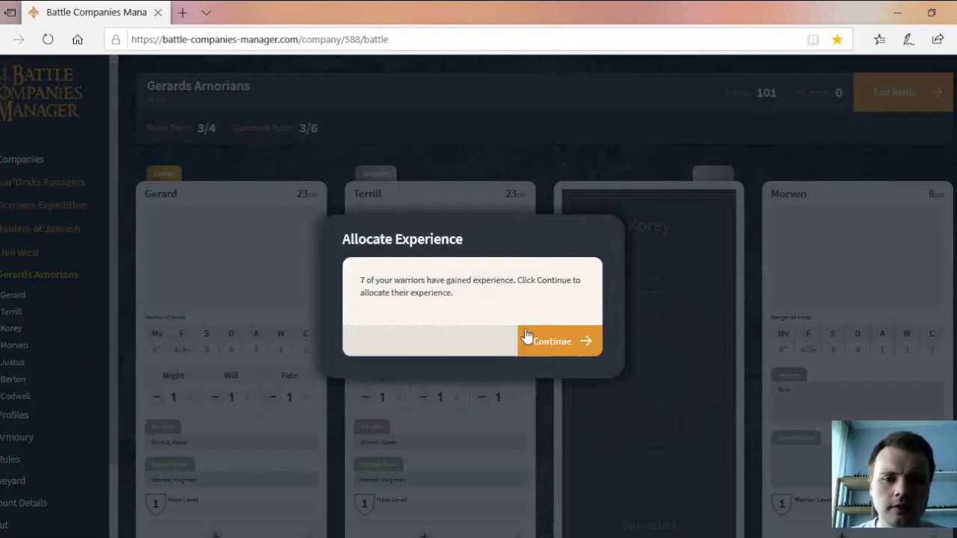
Step: Begin experience allocation and give Gerard the General path with a characteristic change
left_click(534, 339)
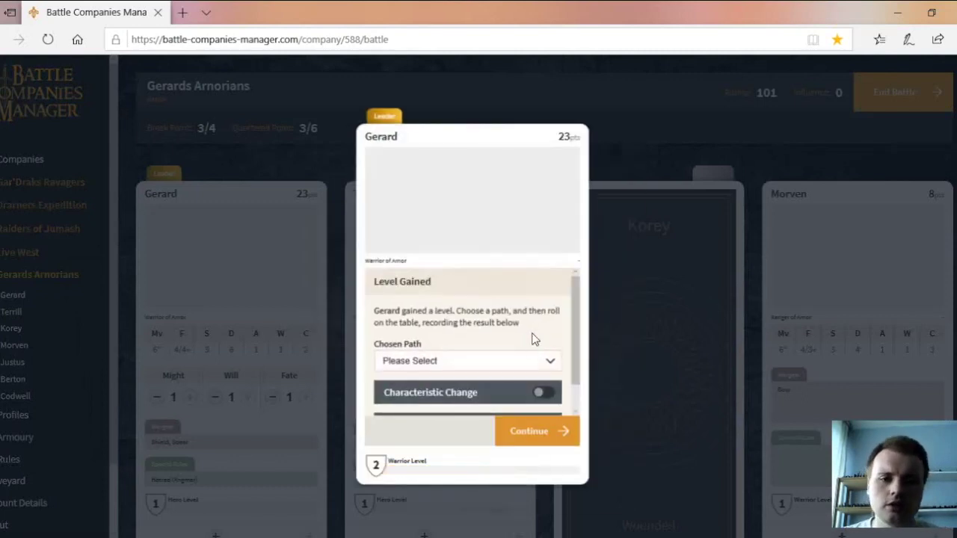
scroll(534, 341, "down", 3)
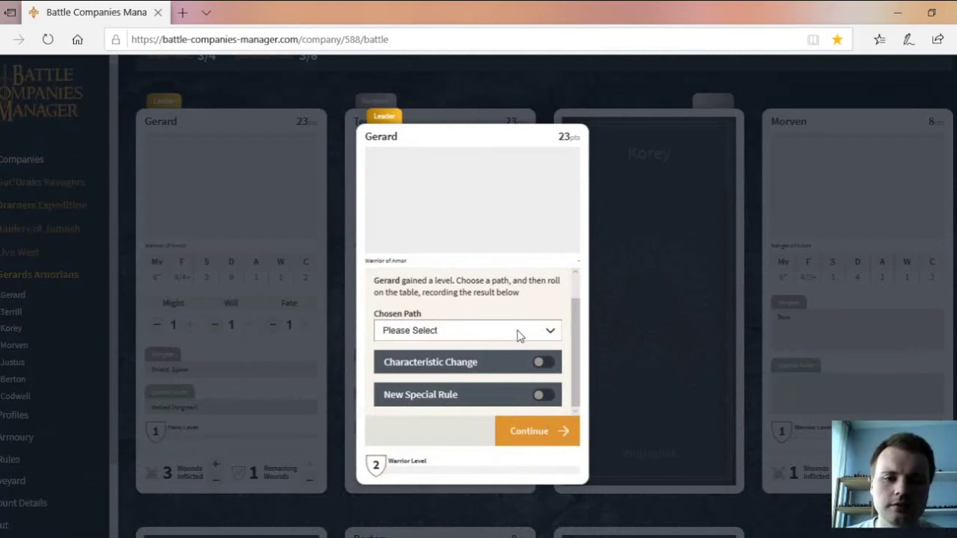
left_click(469, 333)
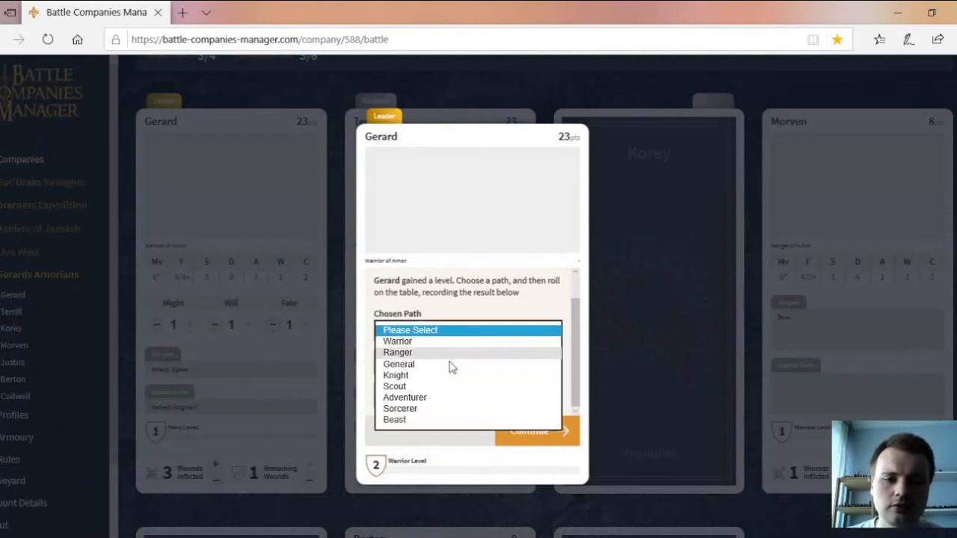
left_click(417, 365)
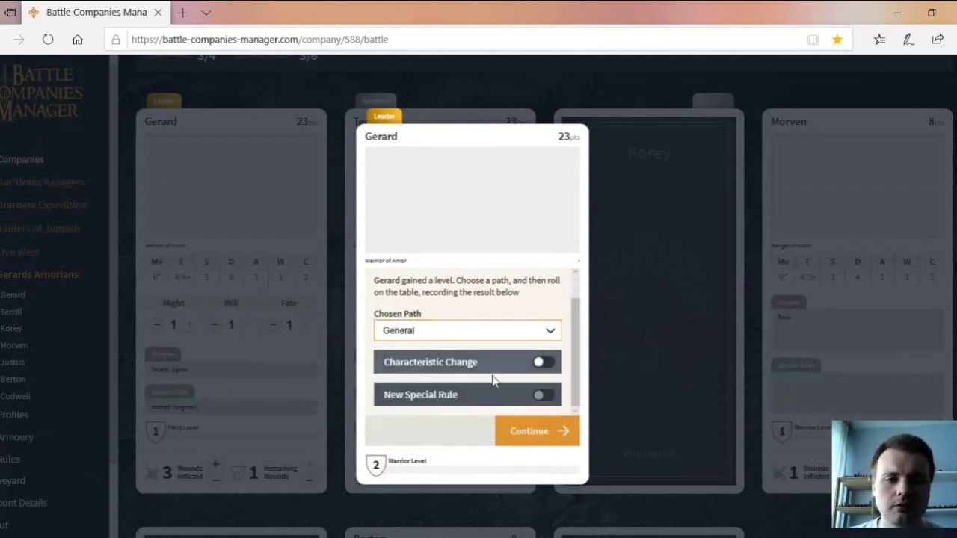
left_click(540, 366)
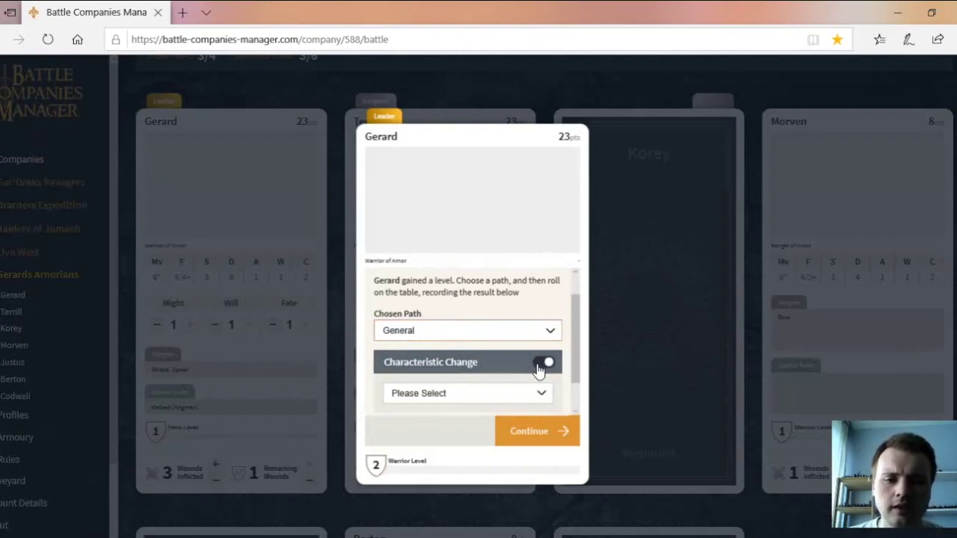
scroll(467, 332, "down", 3)
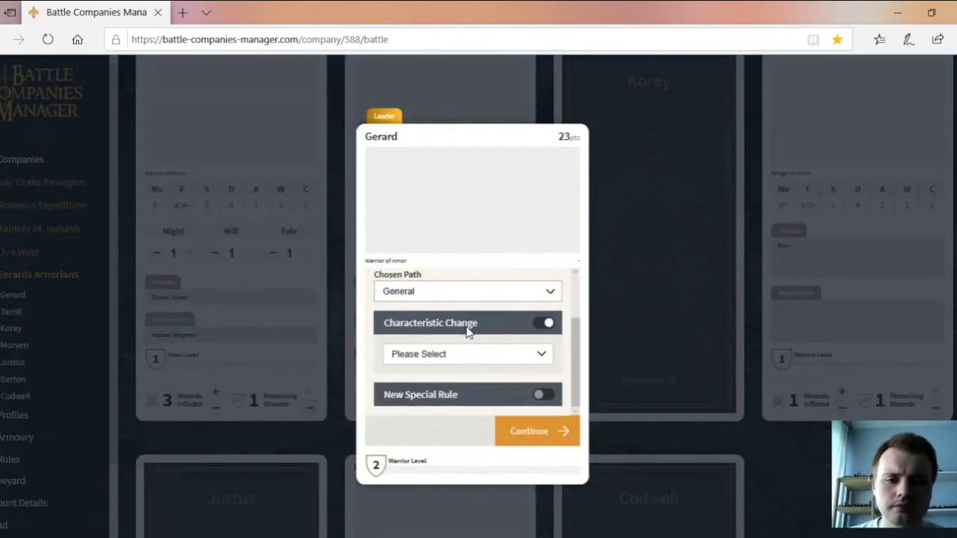
Step: Switch Gerard to the Warrior path and a New Special Rule instead of a characteristic change
left_click(460, 297)
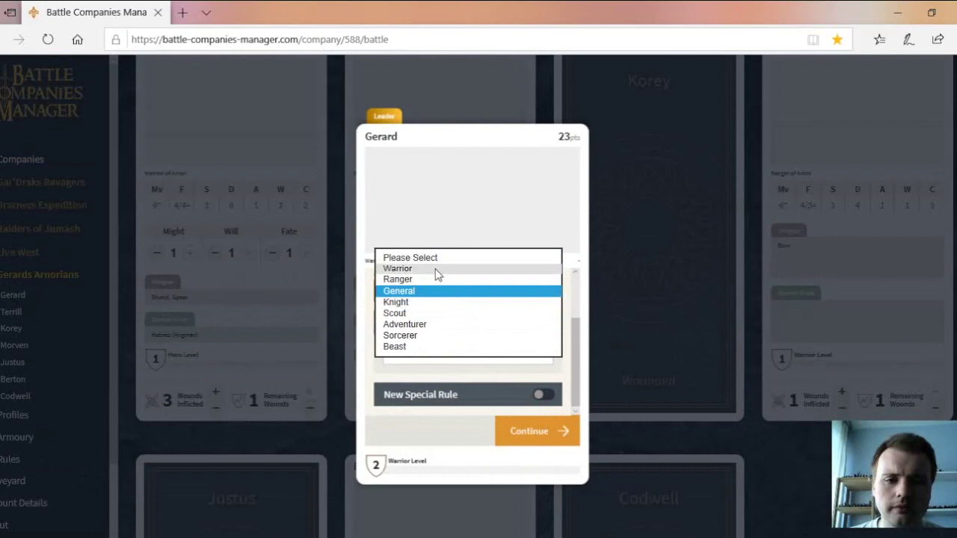
left_click(439, 269)
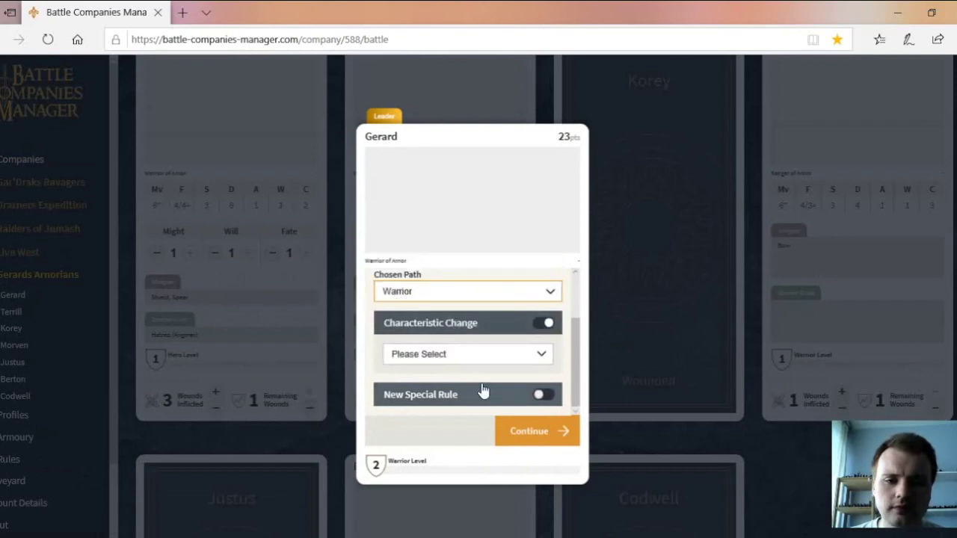
left_click(460, 333)
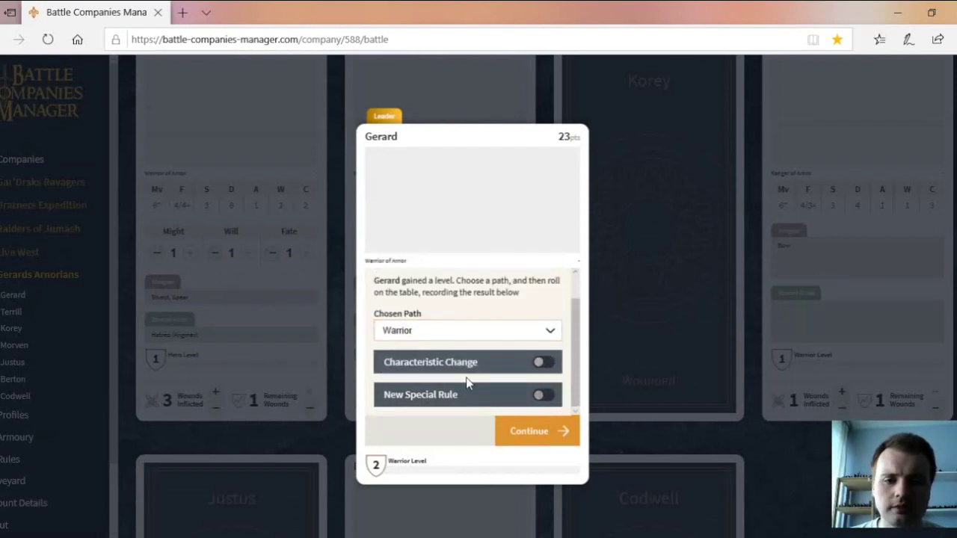
left_click(471, 394)
scroll(457, 352, "down", 2)
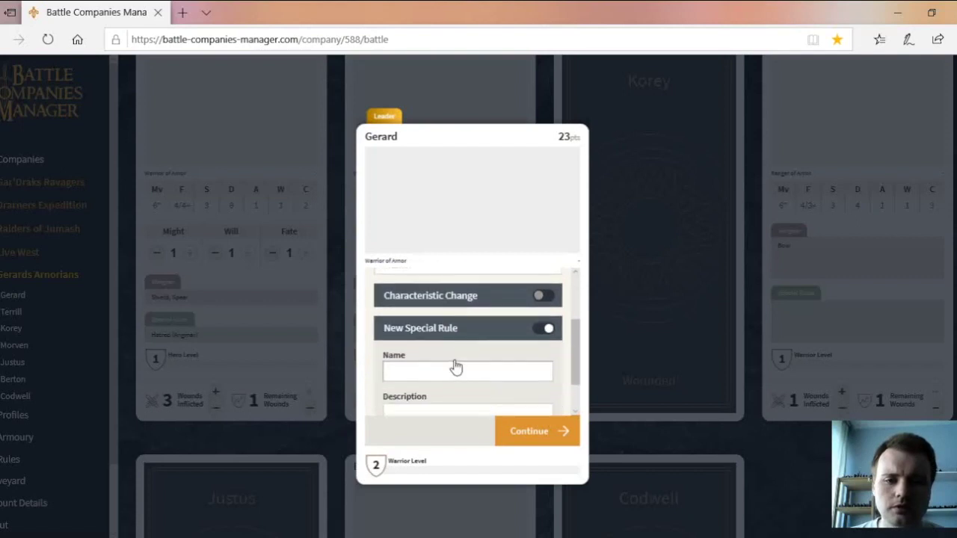
scroll(456, 362, "down", 5)
scroll(458, 359, "up", 5)
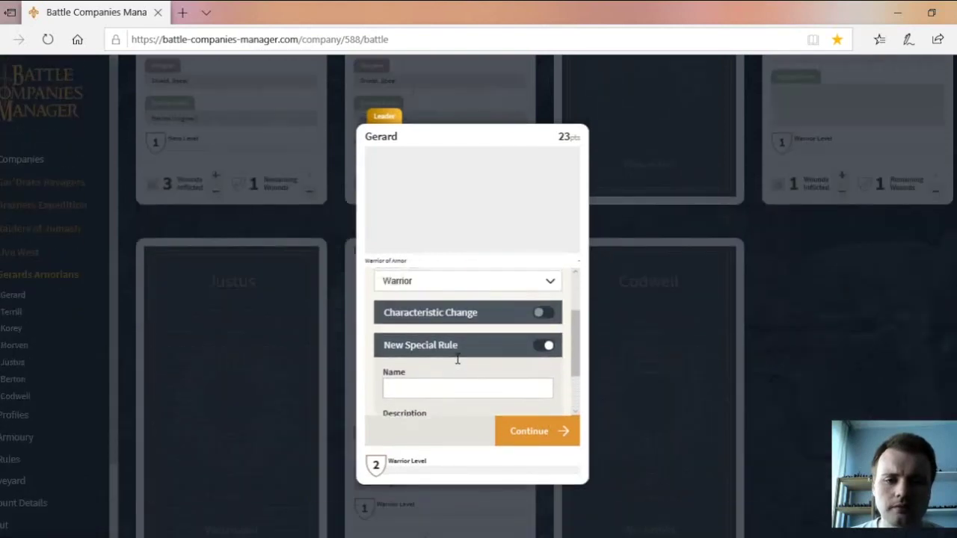
scroll(456, 360, "down", 3)
Step: Name the rule 'Parry' and describe it: 'The Hero may force their opponent to reroll a single D6 when making a duel roll'
left_click(438, 333)
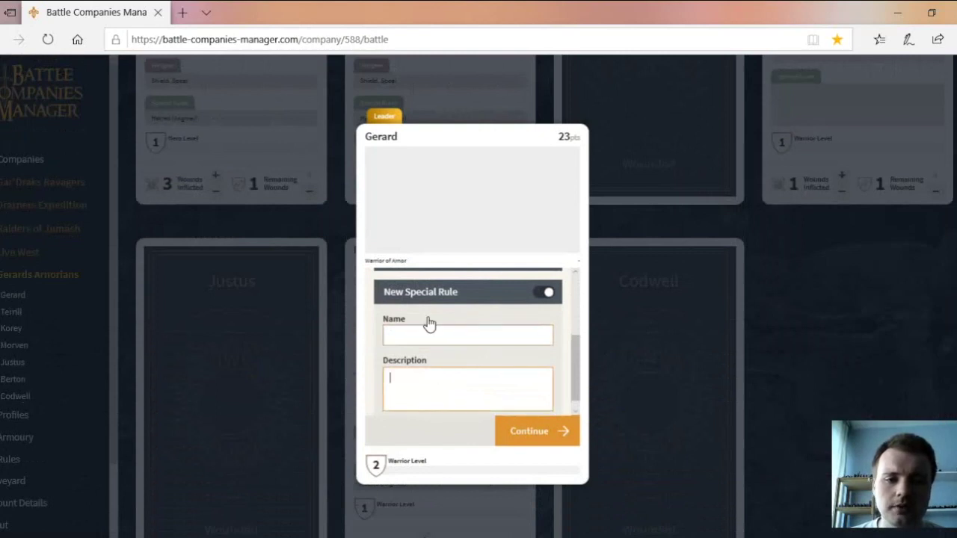
left_click(528, 433)
left_click(451, 335)
type("Parry")
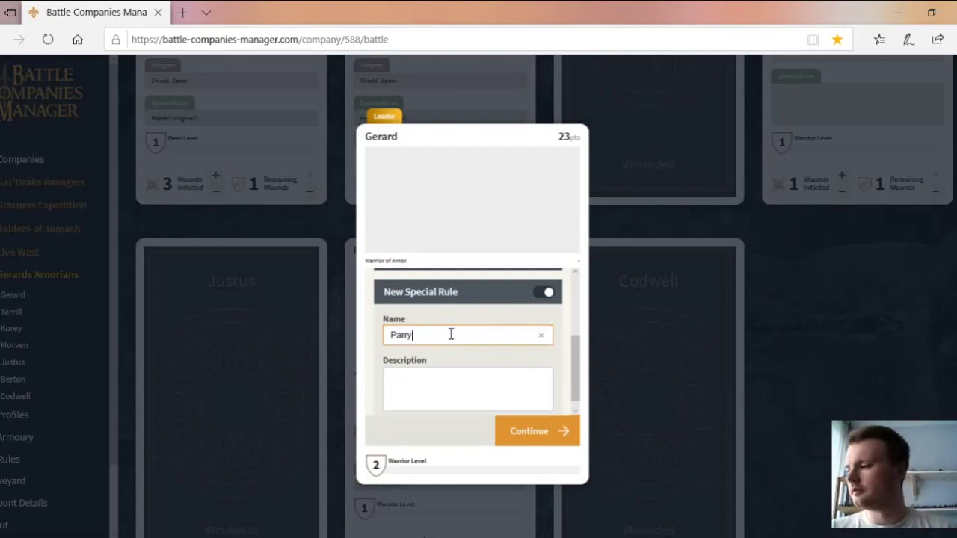
left_click(430, 368)
type("The Hero")
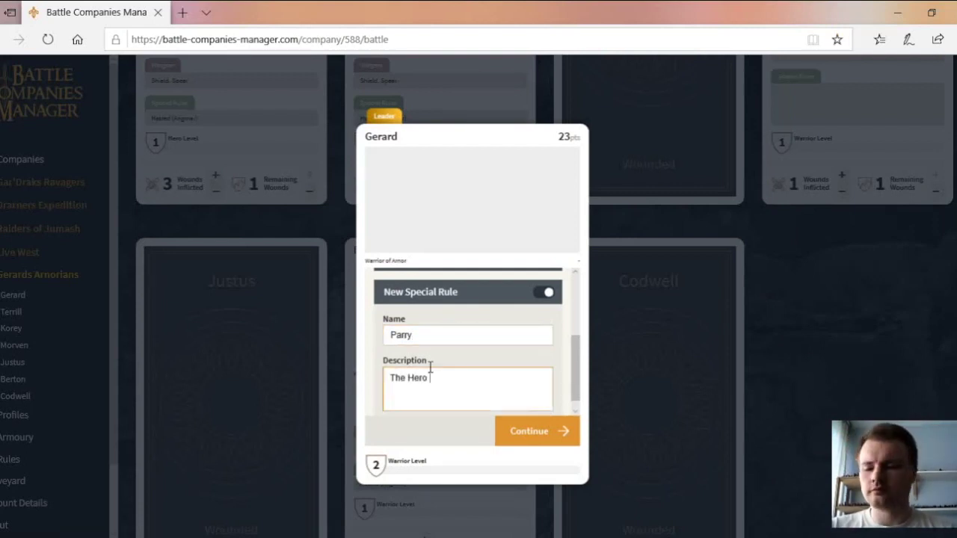
type(" may force their opponent to rer")
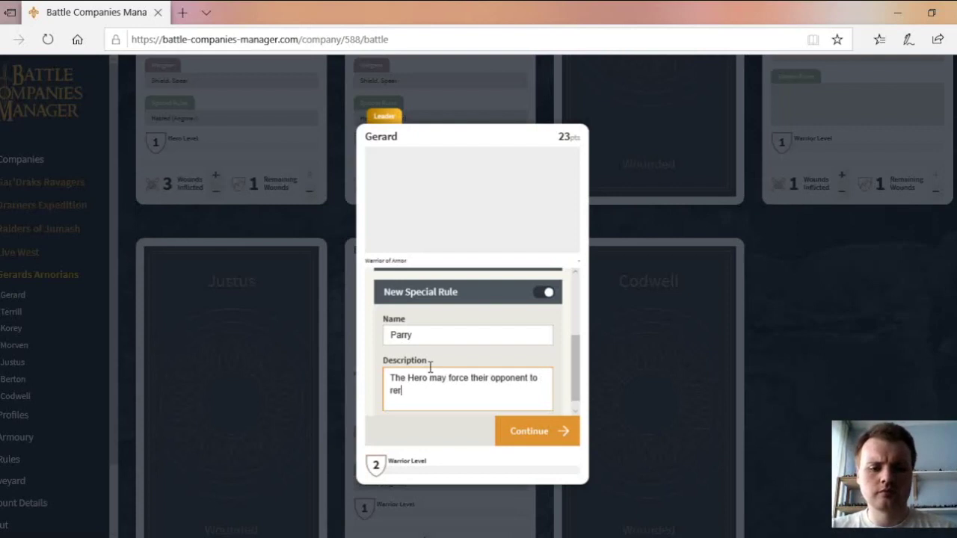
type("oll a single ")
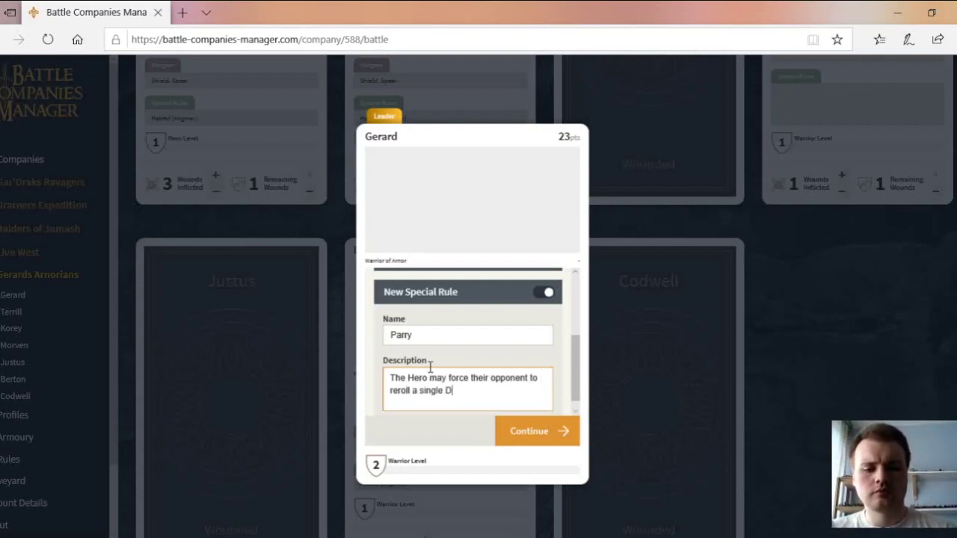
type("D6 when mak")
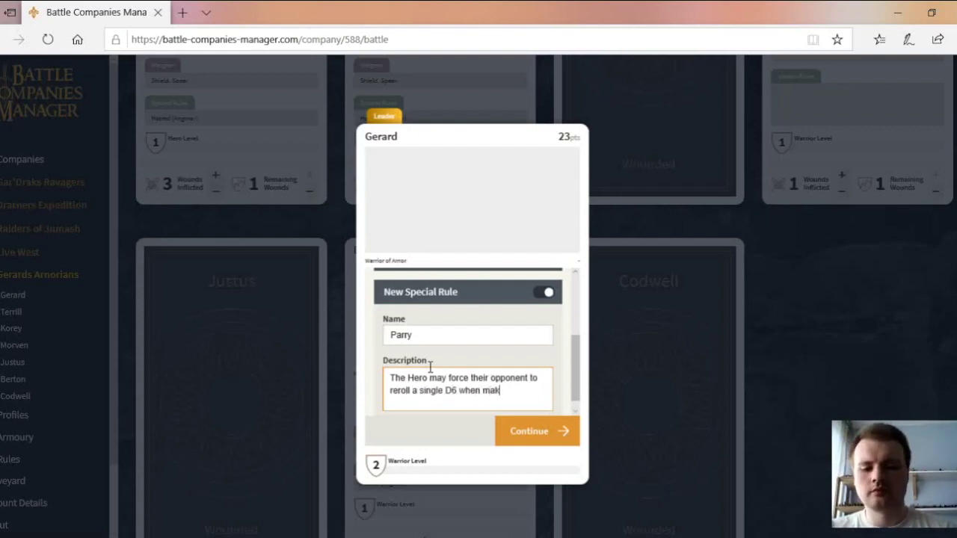
type("ing a duel roll against this hero")
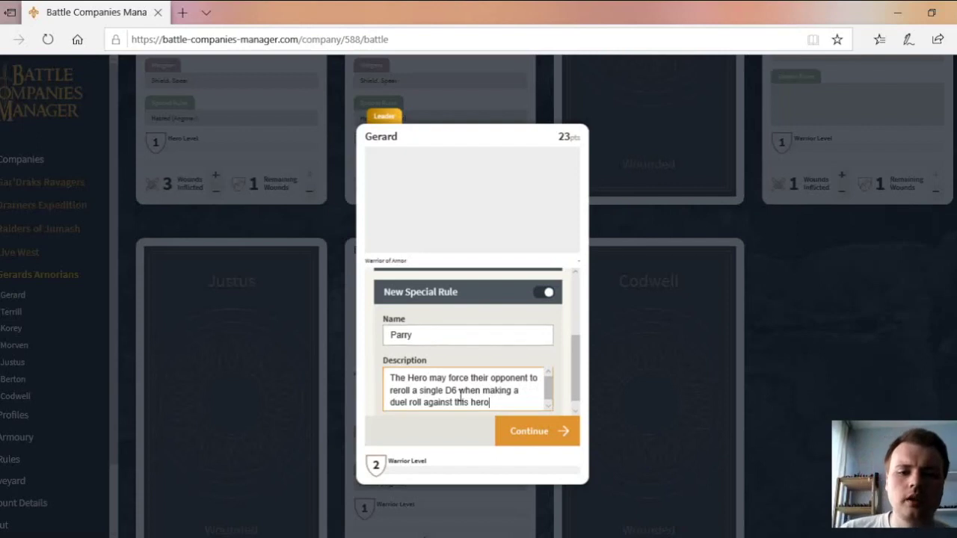
Step: Confirm the Parry rule and review Gerard's experience summary
left_click(524, 442)
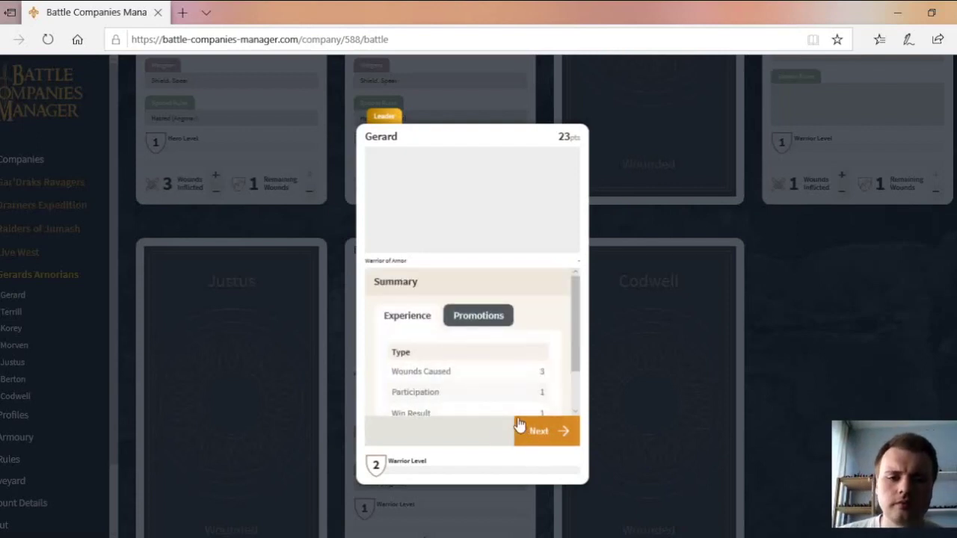
scroll(481, 378, "down", 5)
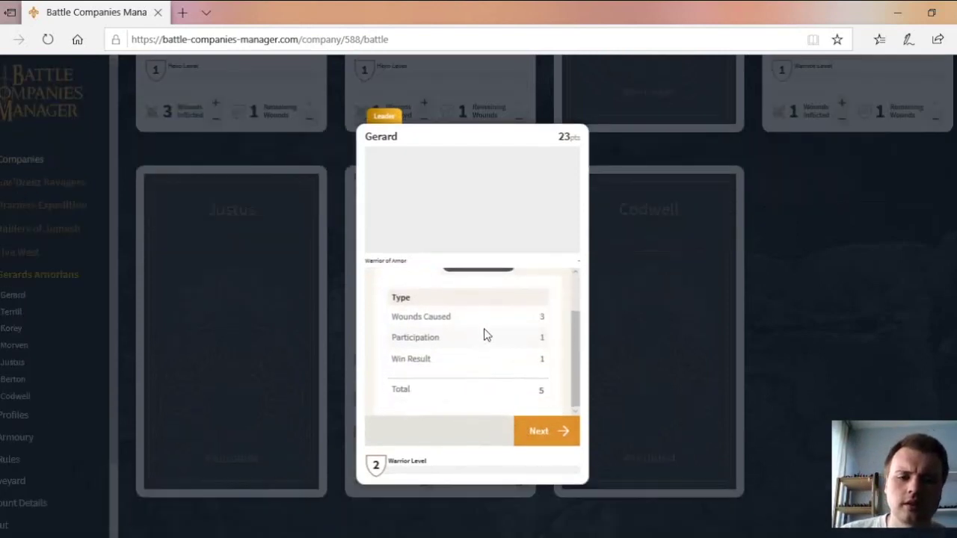
scroll(485, 311, "up", 2)
scroll(486, 373, "down", 2)
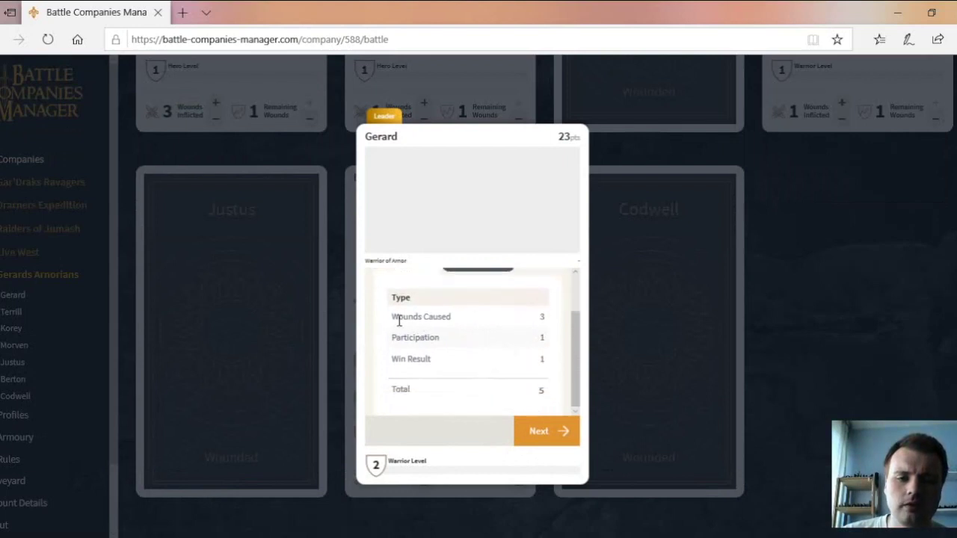
left_click_drag(397, 317, 430, 323)
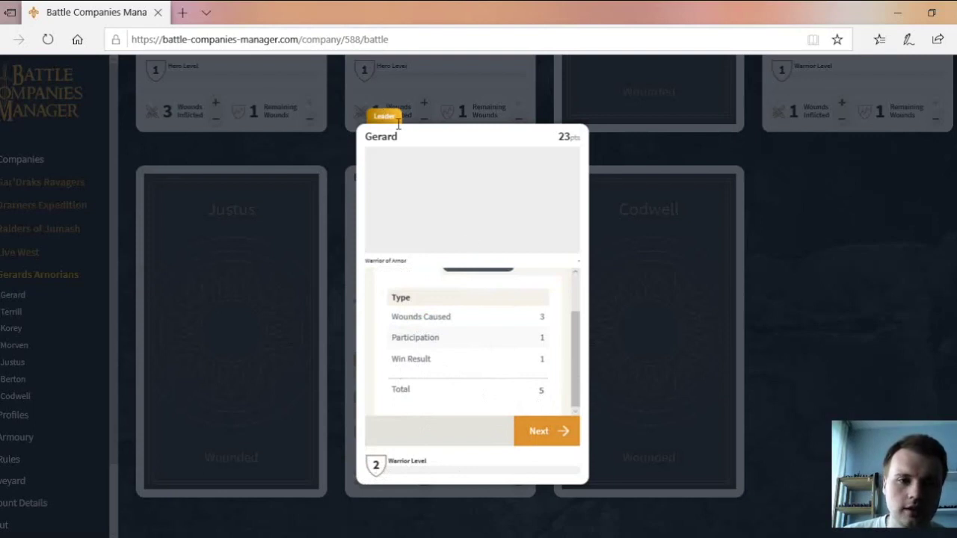
left_click(548, 440)
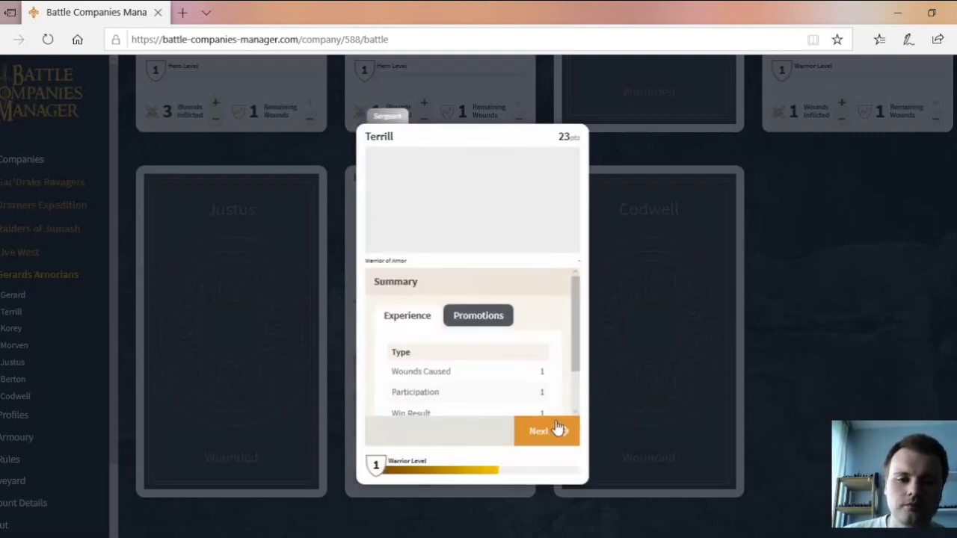
Step: Step through Terrill, Korey, Morven, Justus, Berton and Codwell's summaries, then submit the Influence Overview
scroll(527, 402, "down", 1)
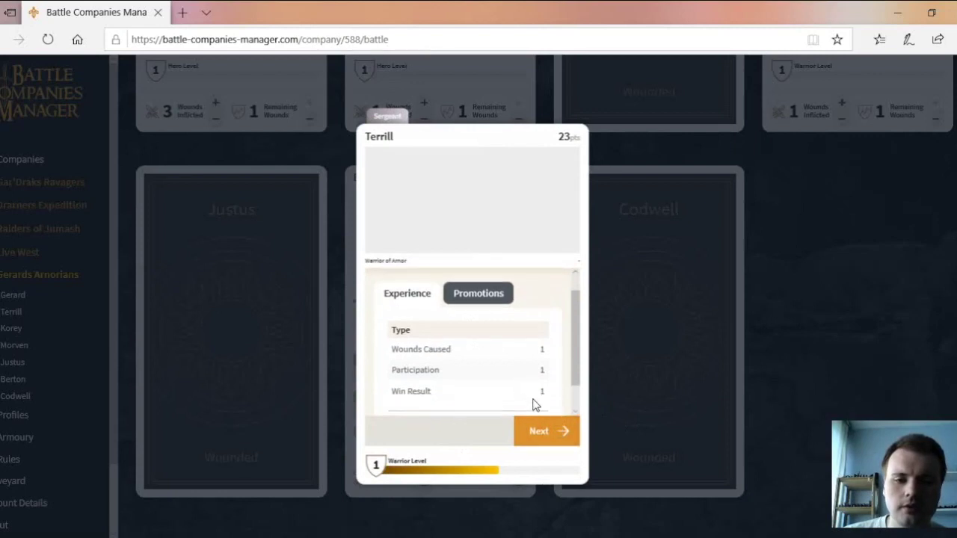
left_click(545, 431)
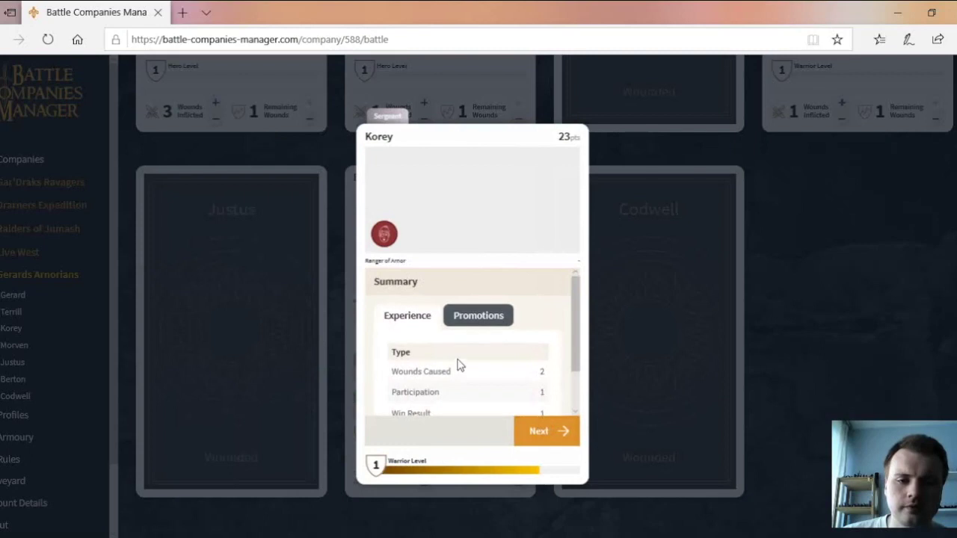
scroll(459, 365, "down", 1)
left_click(554, 433)
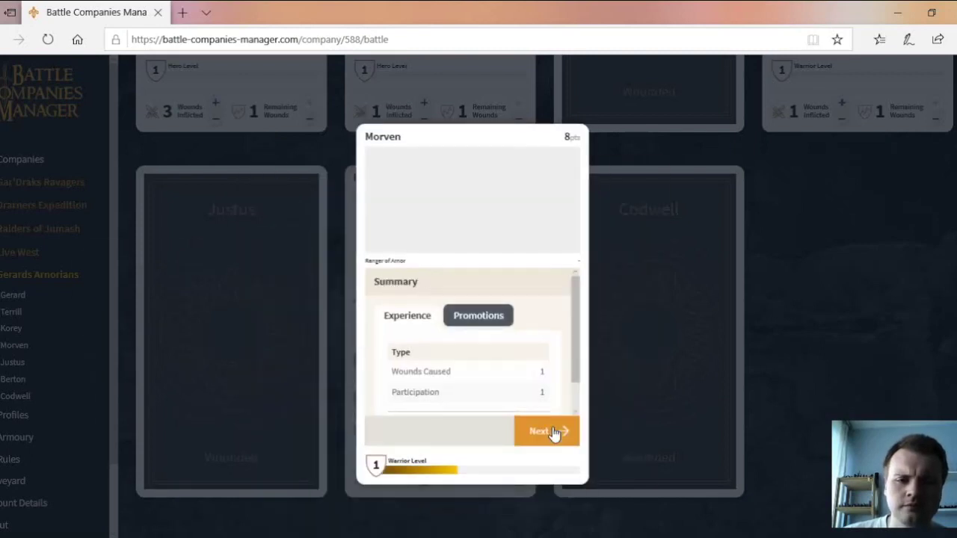
scroll(539, 397, "down", 1)
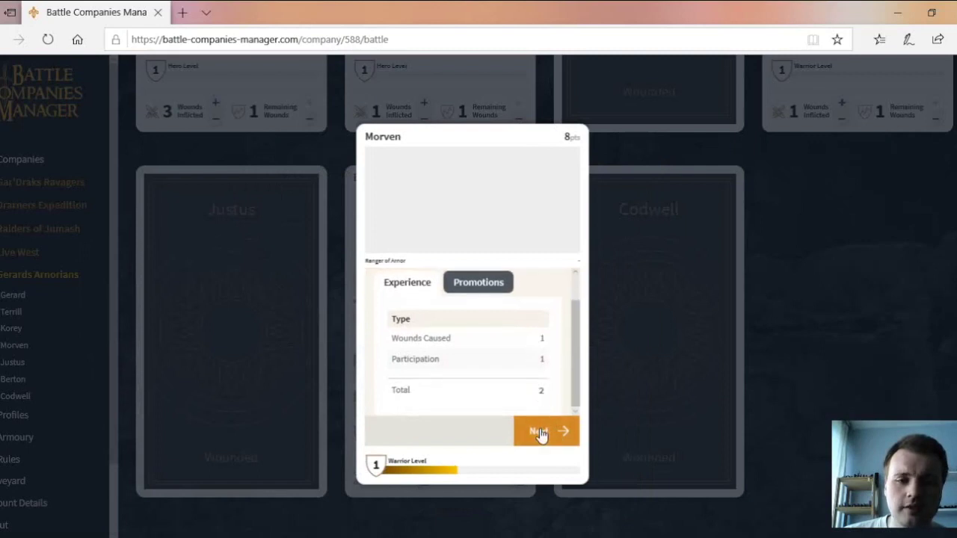
left_click(540, 434)
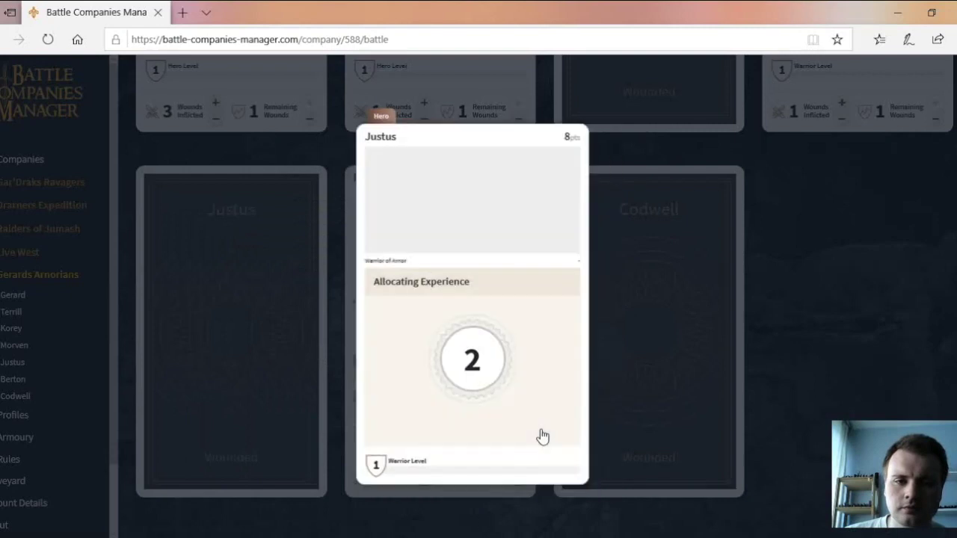
left_click(543, 433)
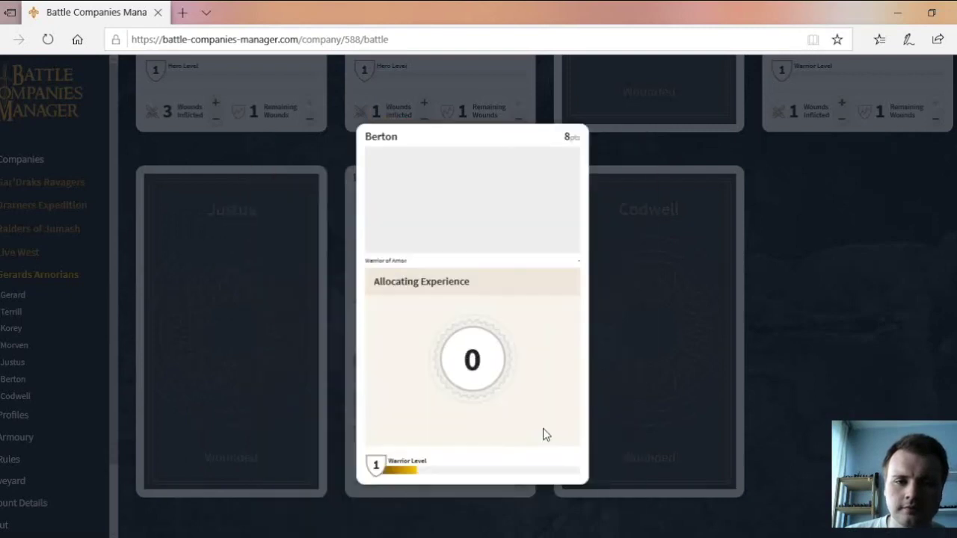
left_click(543, 432)
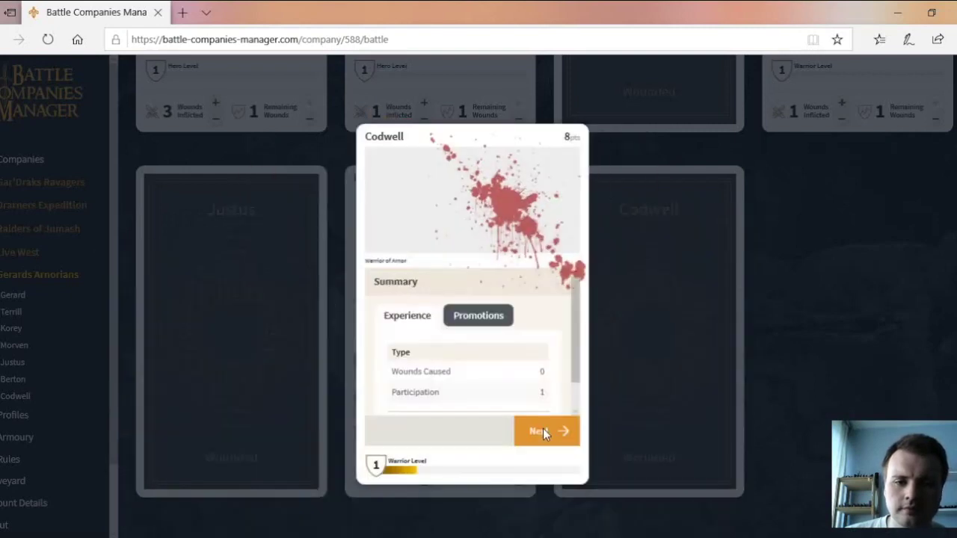
left_click(543, 432)
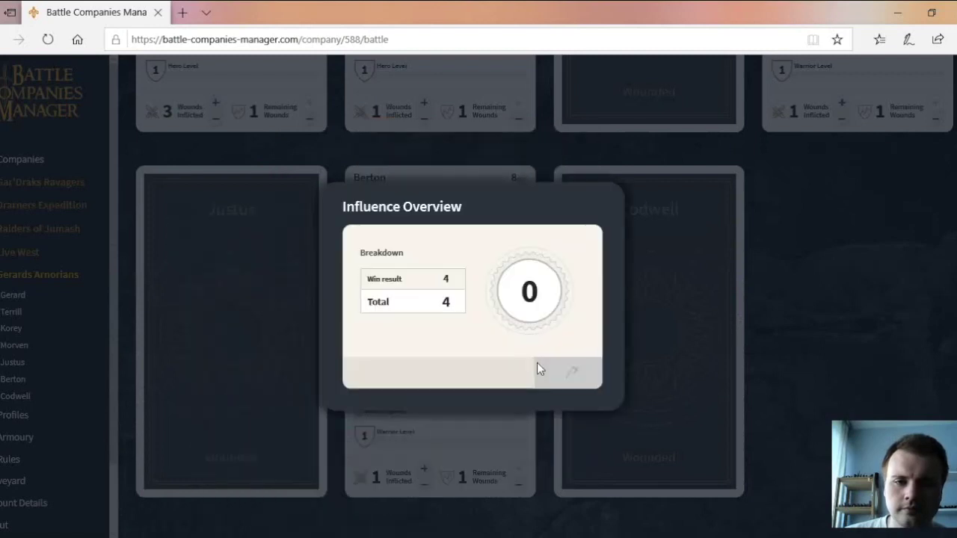
left_click(561, 376)
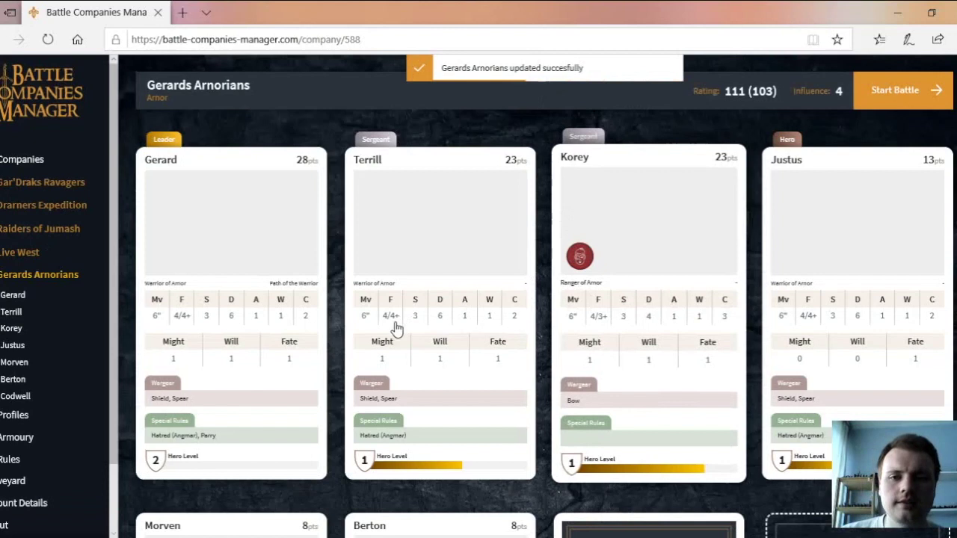
Step: Scroll down the company page and flip Codwell's card to see its back
scroll(396, 329, "down", 1)
scroll(396, 329, "up", 1)
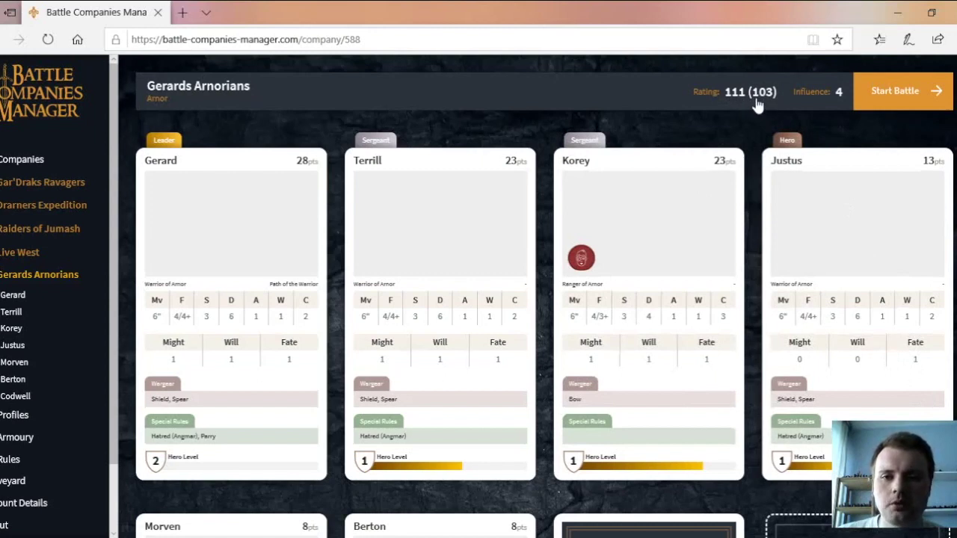
scroll(751, 121, "down", 4)
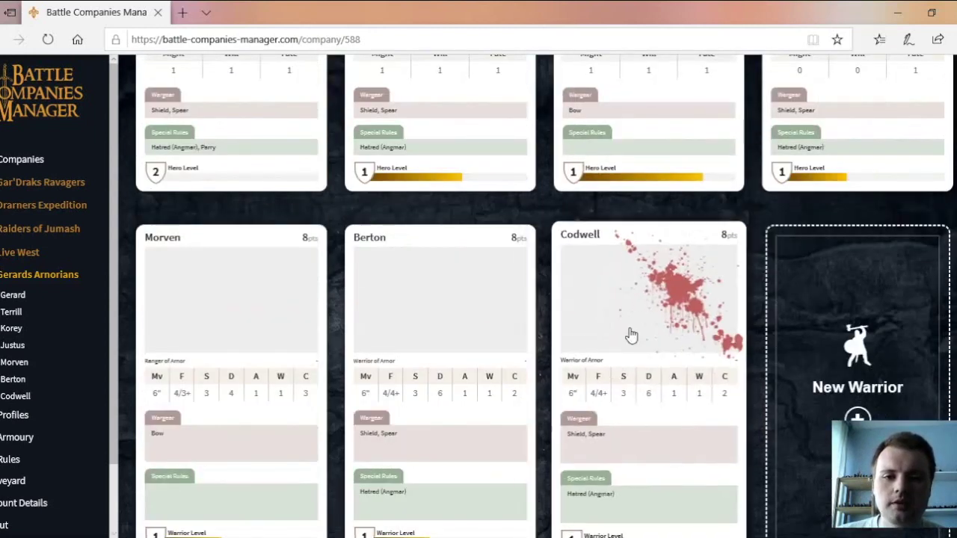
left_click(621, 253)
Step: Inspect Korey's points overview, injuries and special rules, then close his warrior editor
scroll(611, 198, "up", 3)
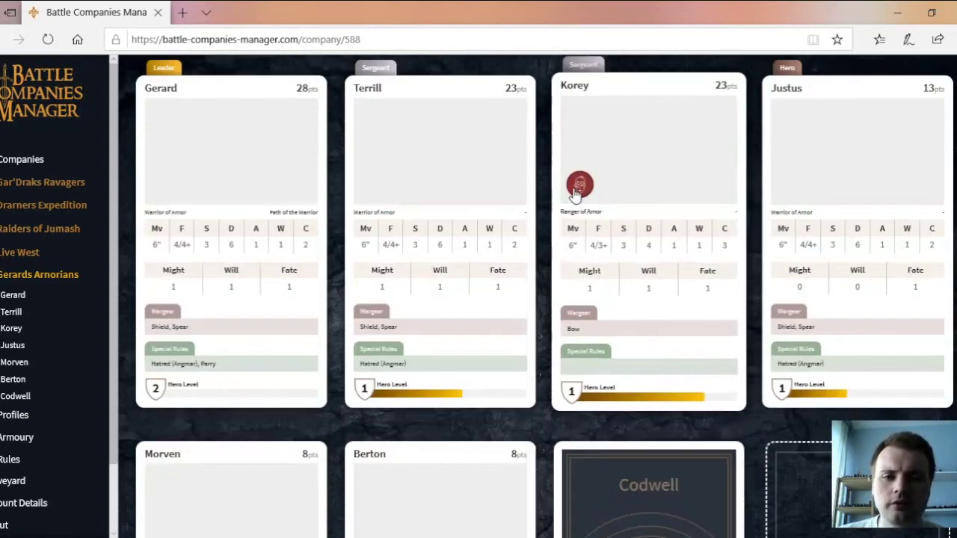
left_click(580, 187)
left_click(516, 150)
left_click(459, 147)
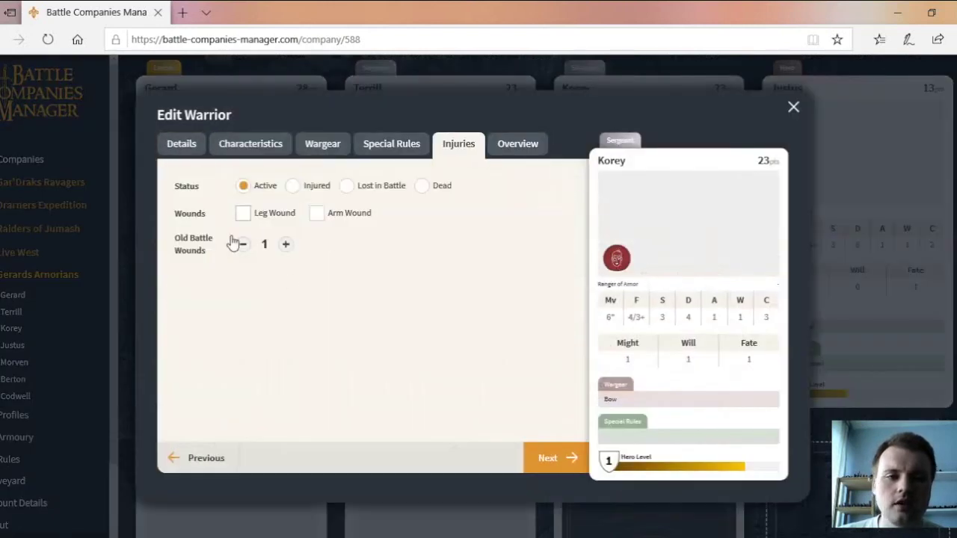
left_click(198, 458)
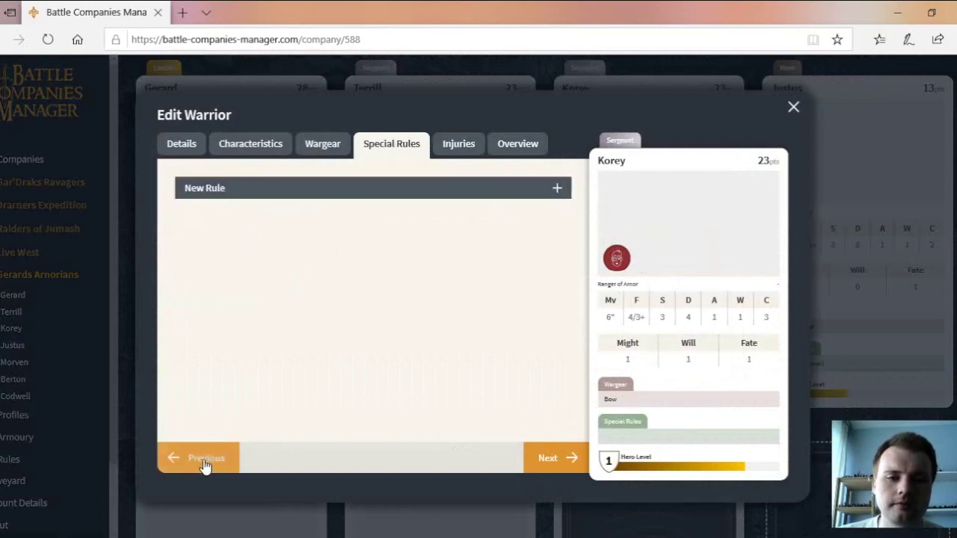
left_click(793, 107)
Step: Scroll down to the second row of warrior cards and the New Warrior card
scroll(699, 254, "down", 4)
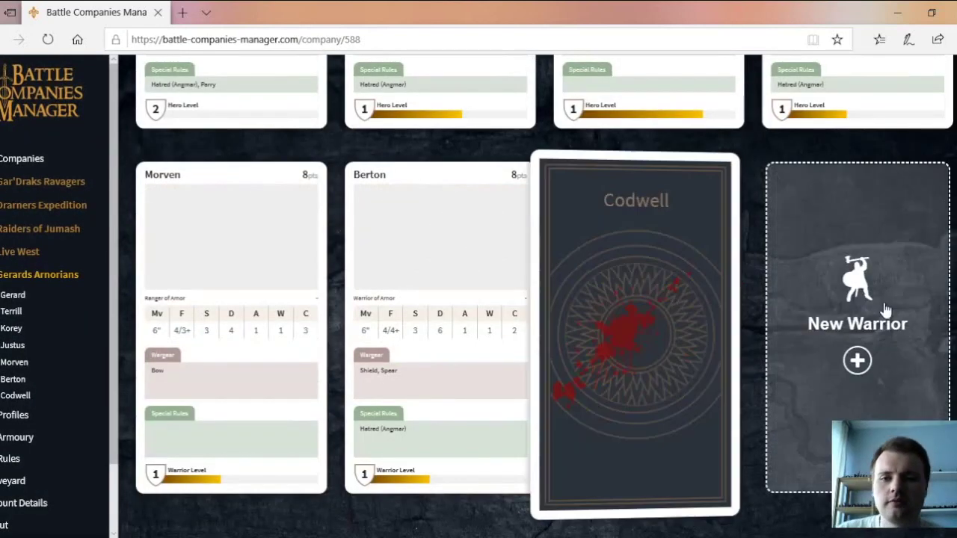
scroll(867, 300, "up", 5)
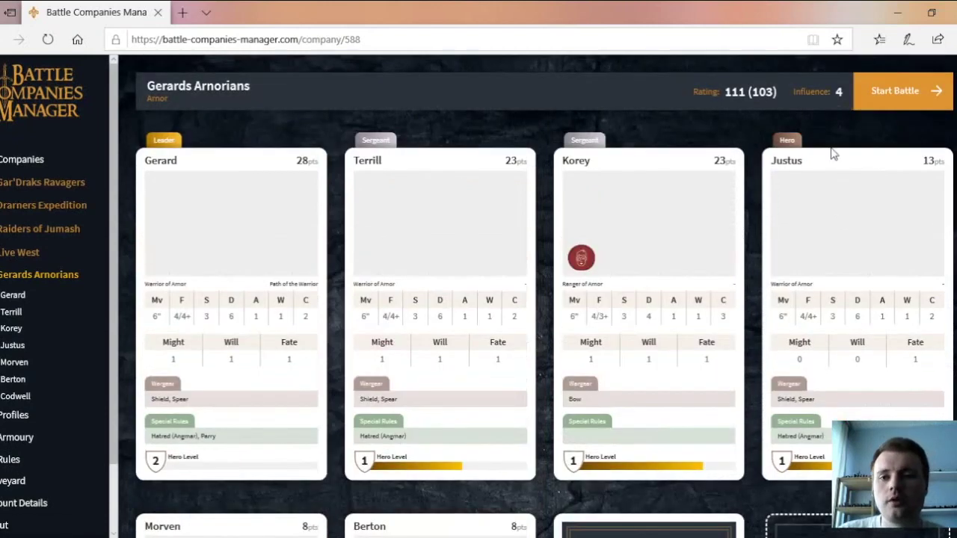
scroll(821, 270, "down", 2)
scroll(830, 314, "down", 1)
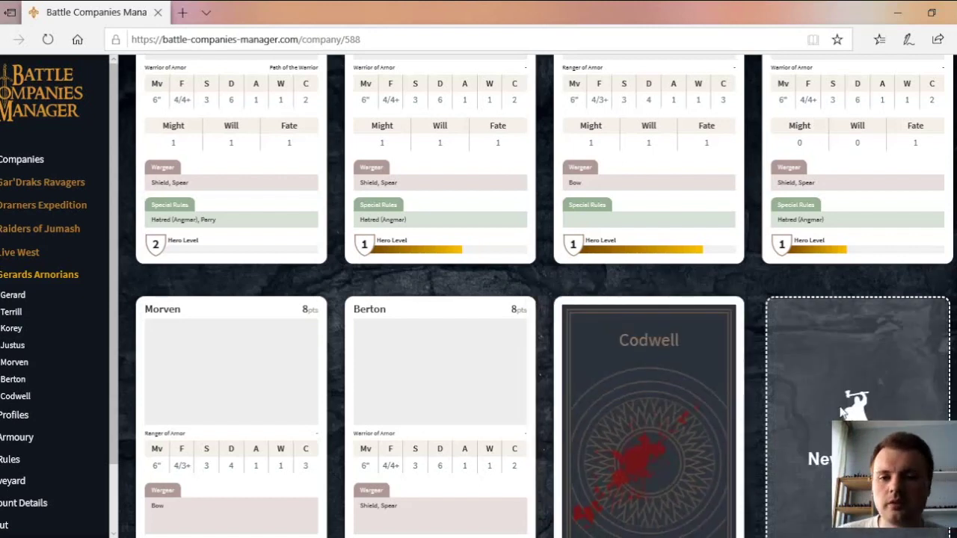
left_click(849, 410)
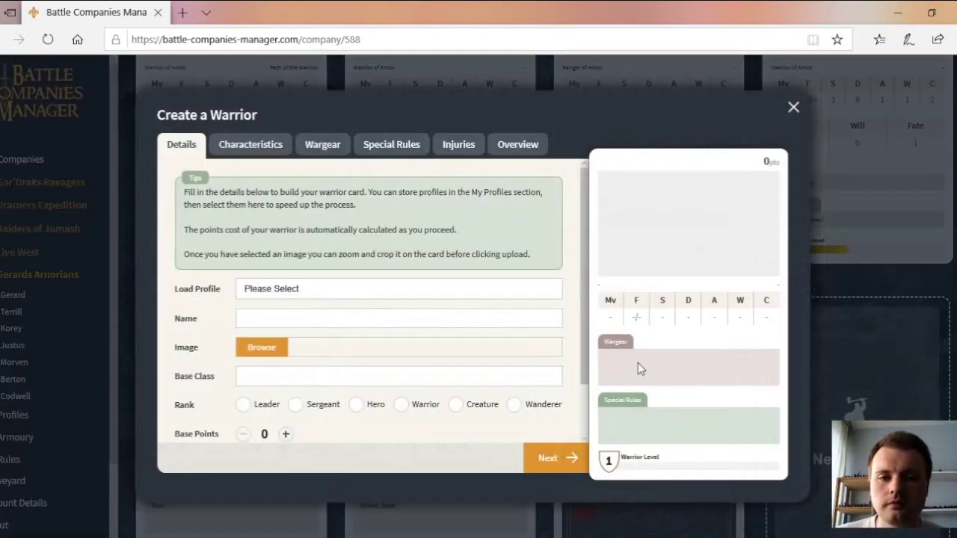
left_click(479, 292)
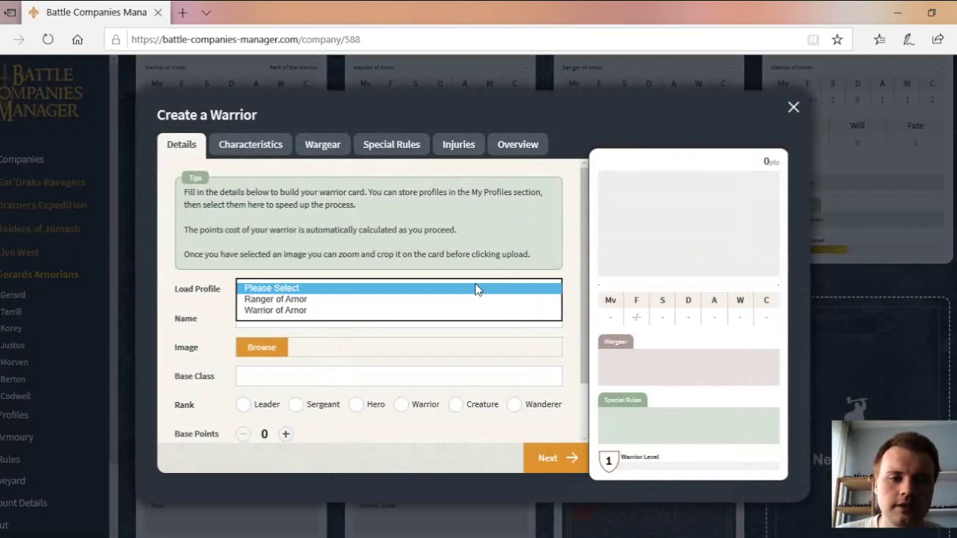
left_click(480, 291)
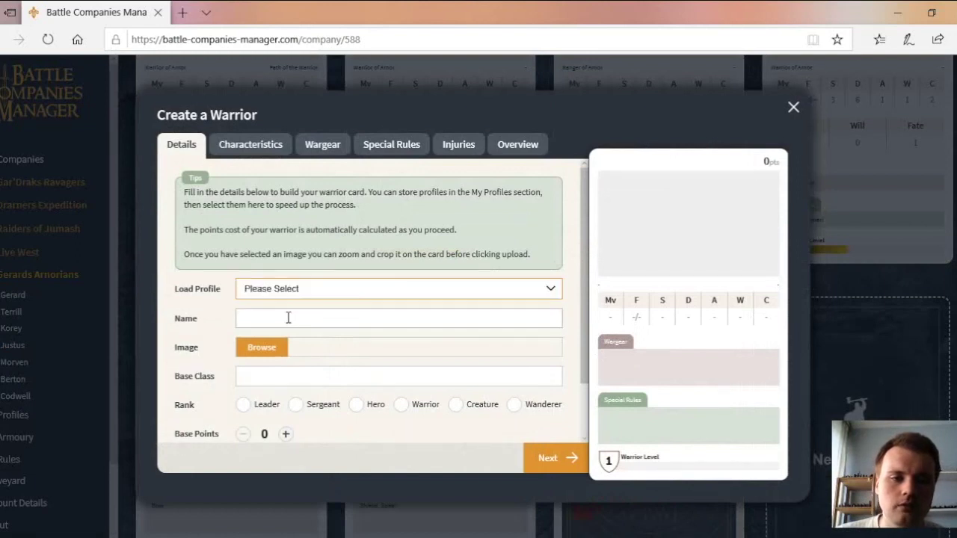
left_click(288, 318)
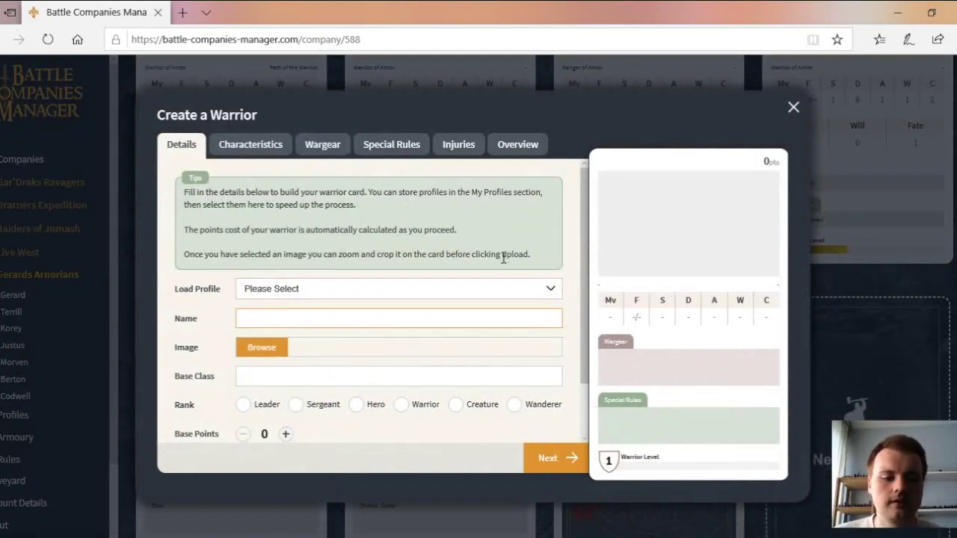
type("Saddlefoot")
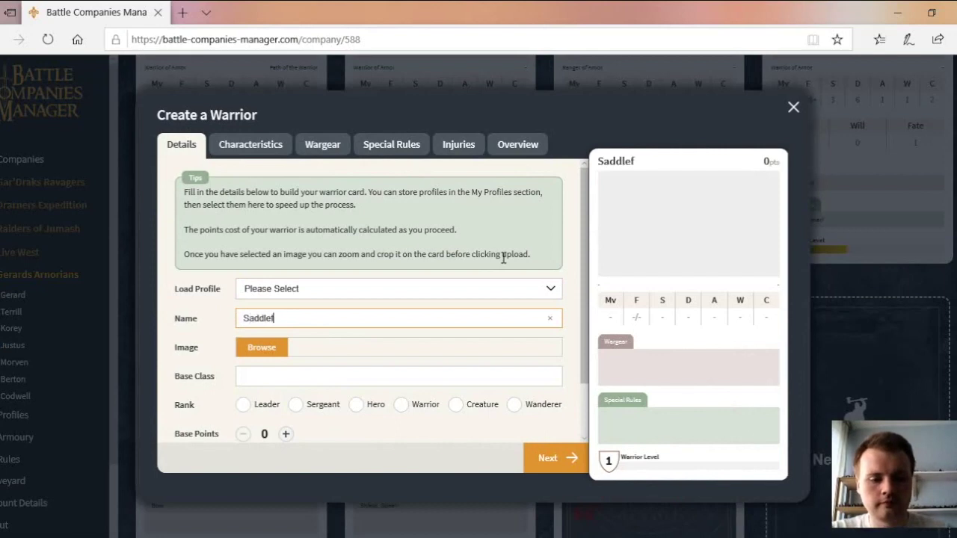
left_click(384, 382)
type("Hobbit Archer")
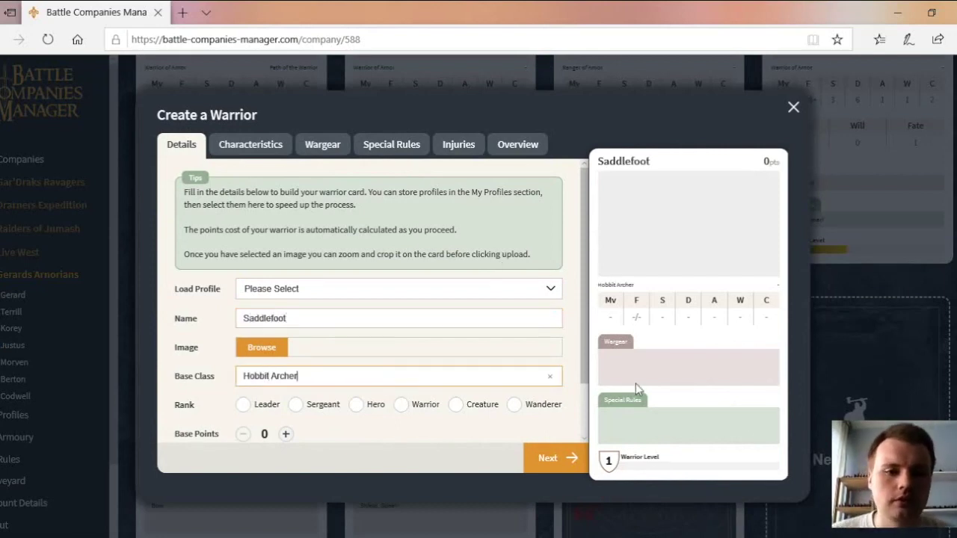
scroll(296, 404, "down", 1)
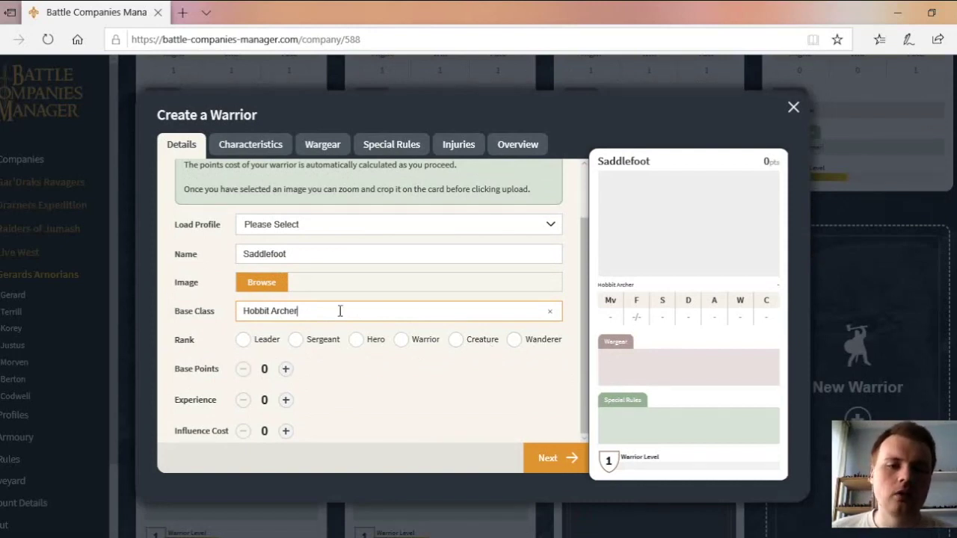
left_click_drag(320, 314, 206, 329)
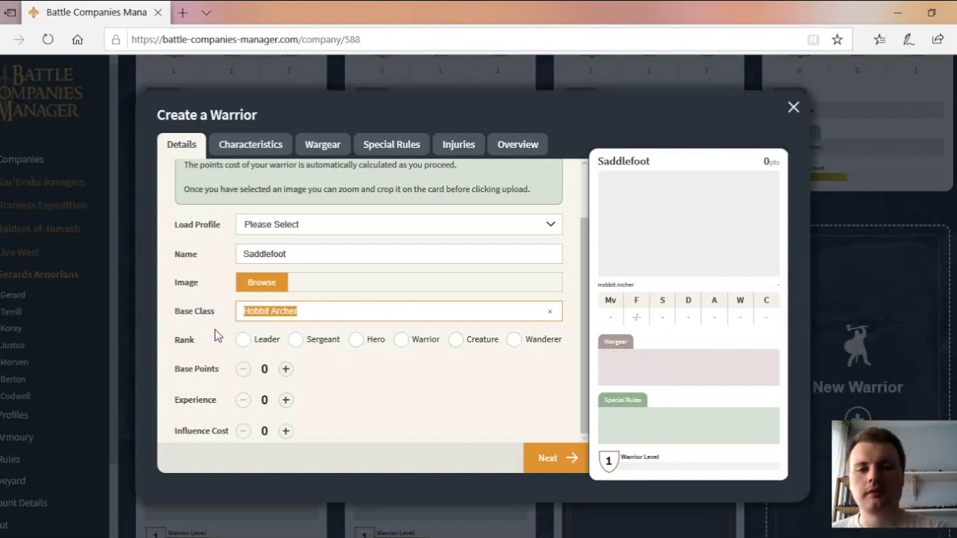
key("BackSpace")
left_click(328, 247)
key("ctrl+a")
key("BackSpace")
left_click(286, 226)
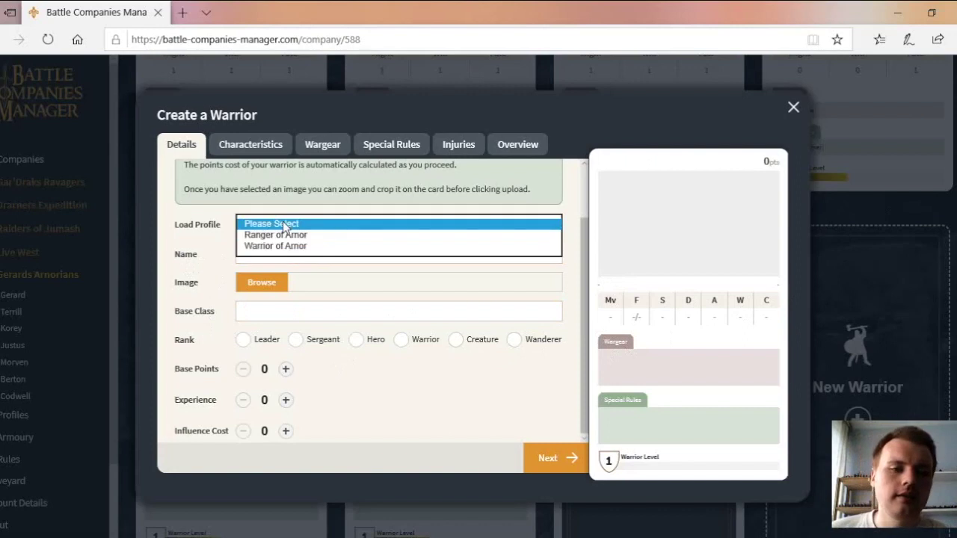
left_click(284, 226)
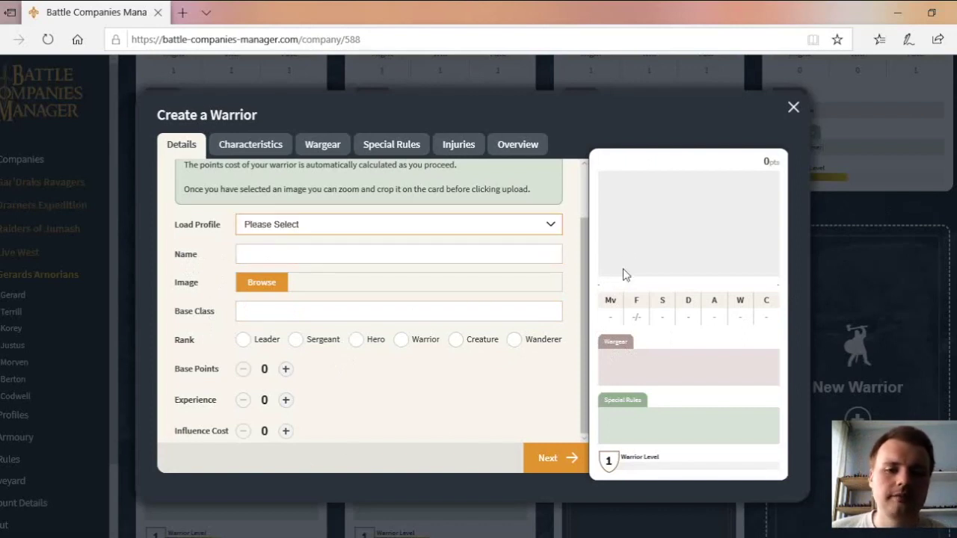
left_click(793, 108)
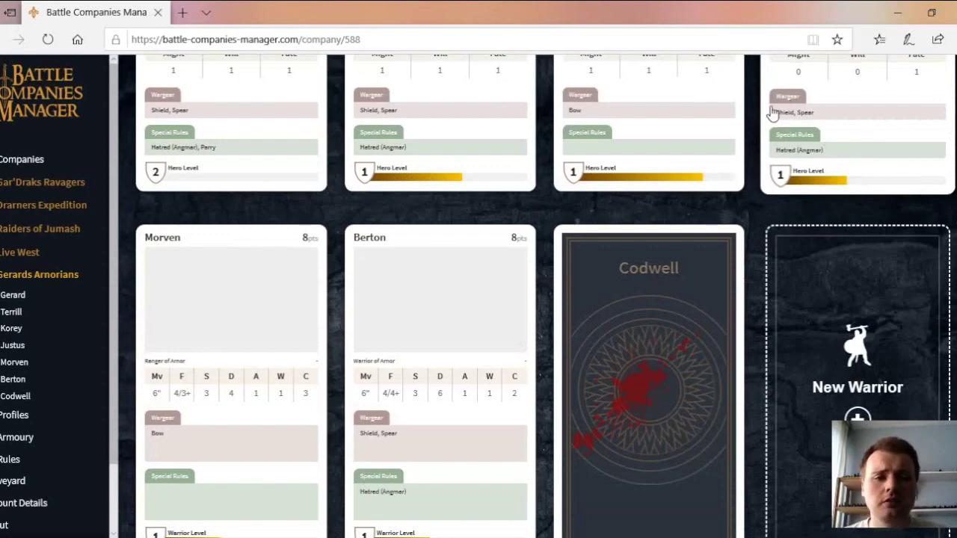
Step: Set Berton's injury status to Dead and save his warrior record
left_click(584, 242)
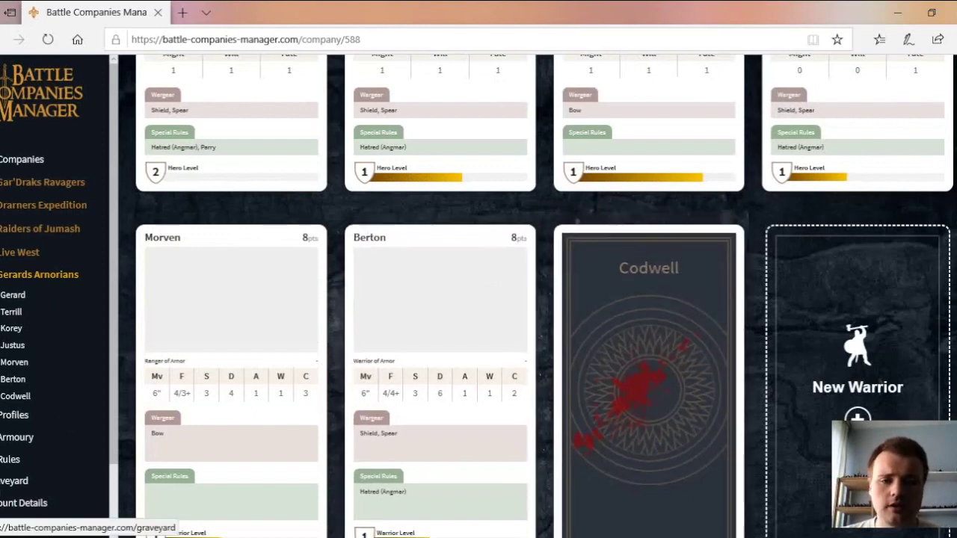
left_click(500, 336)
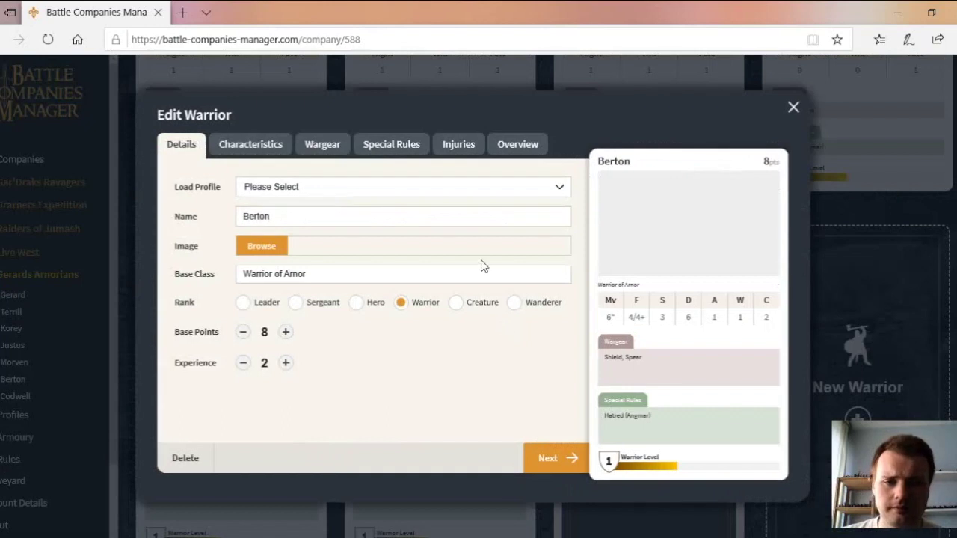
left_click(474, 145)
left_click(347, 186)
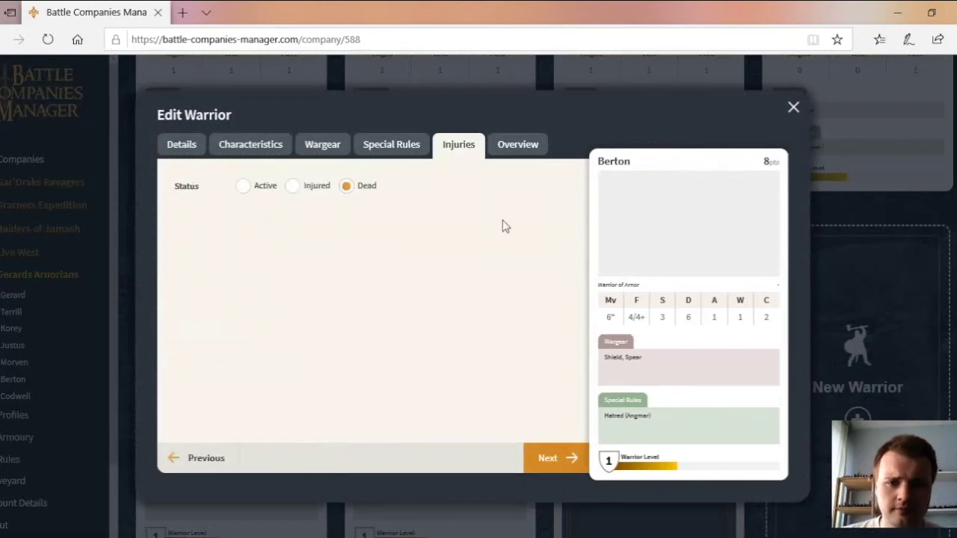
left_click(539, 147)
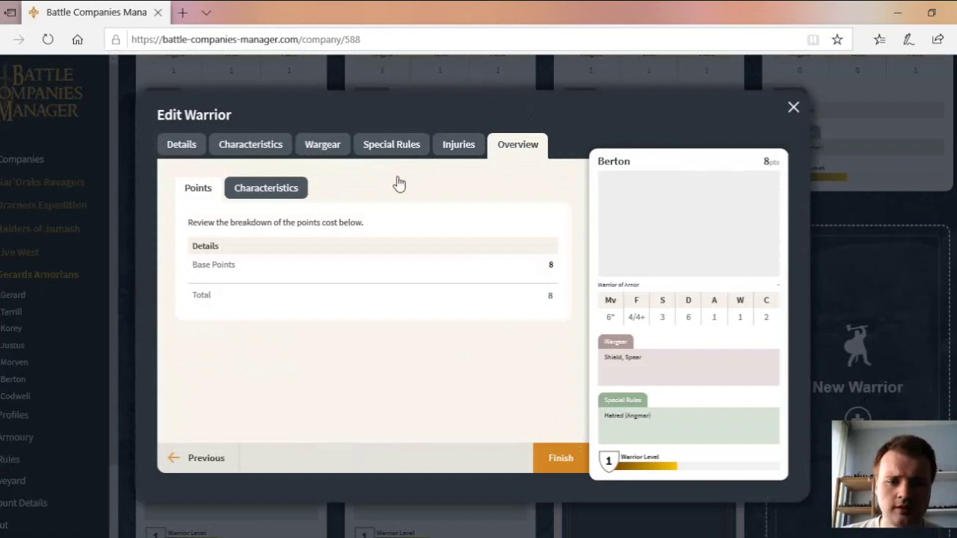
key("Return")
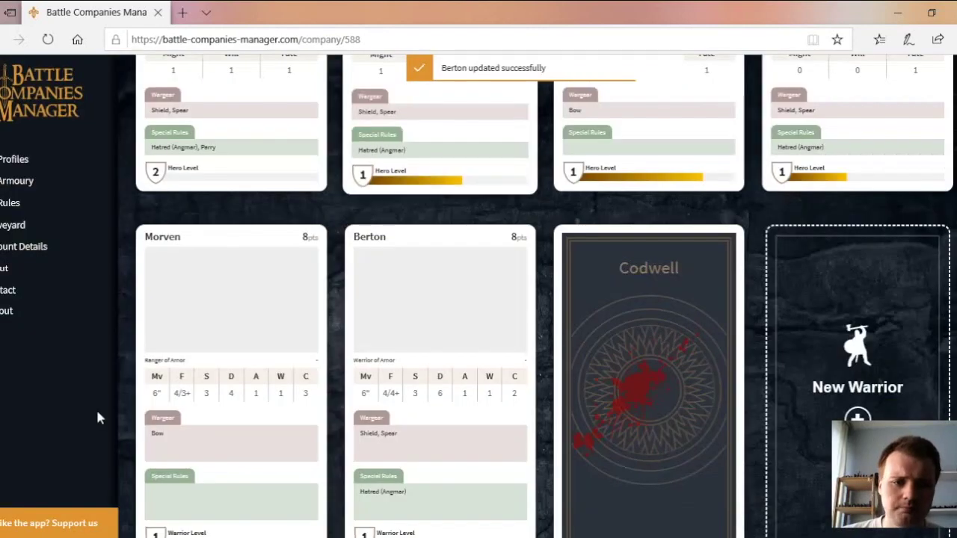
Step: Go via the Raiders of Jumash page to the Graveyard listing Berton
left_click(86, 323)
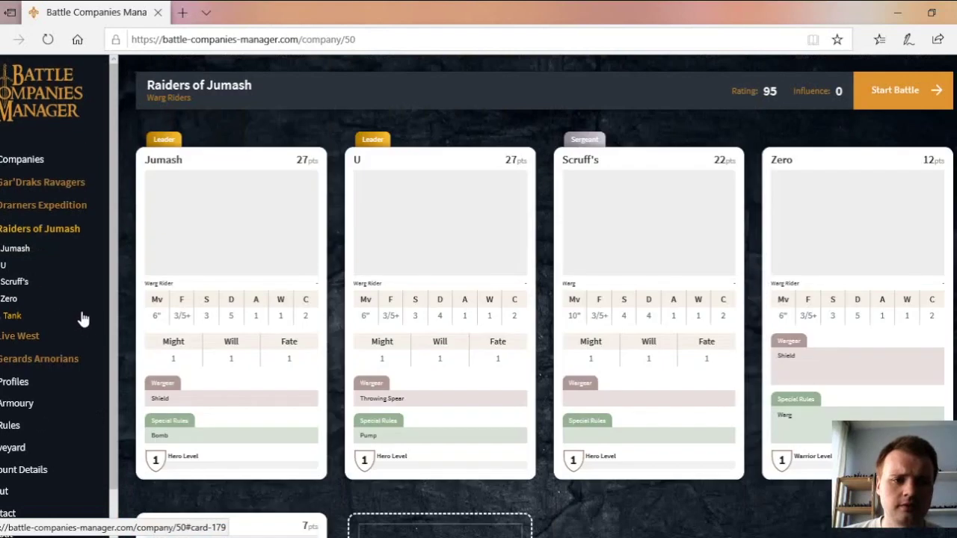
scroll(73, 329, "down", 3)
left_click(12, 403)
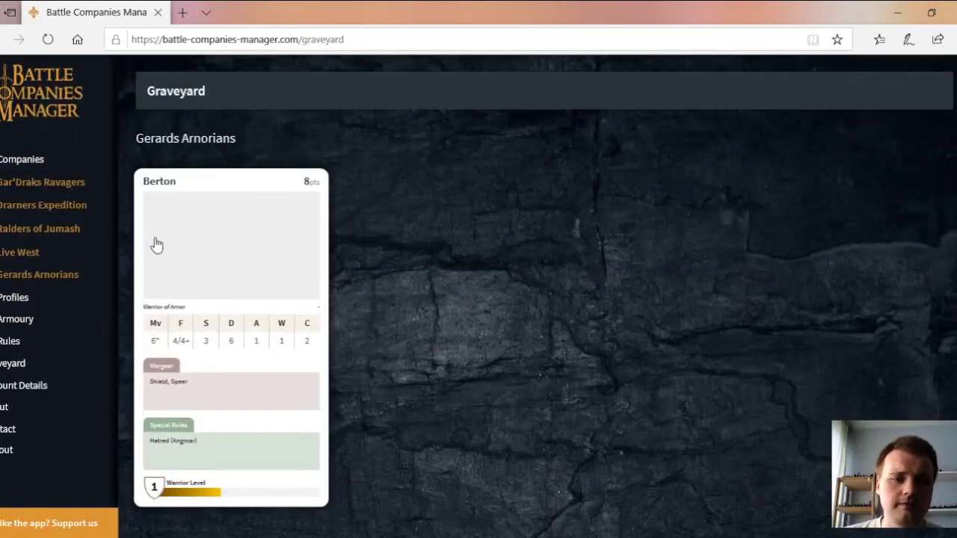
Step: Set Berton's status back to Active, save it, and close his details
left_click(156, 245)
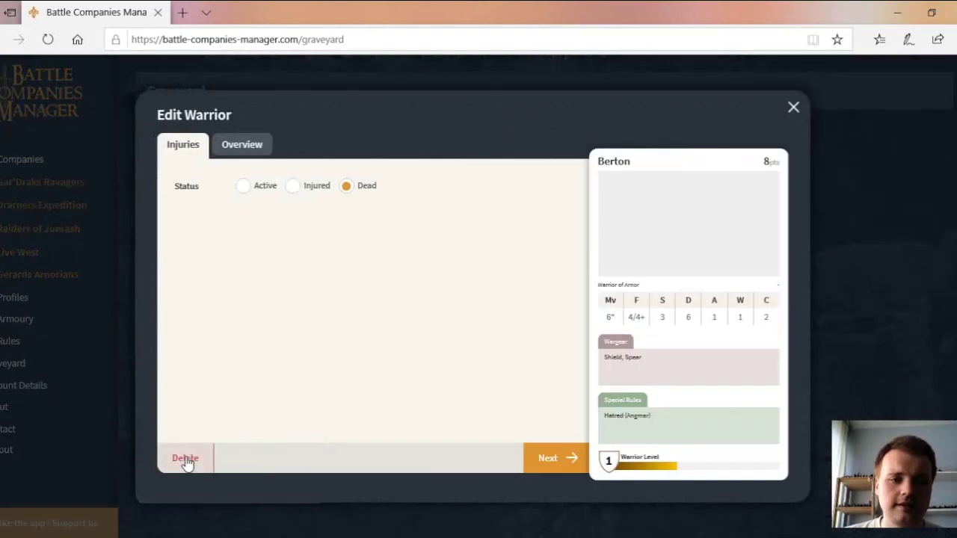
left_click(249, 188)
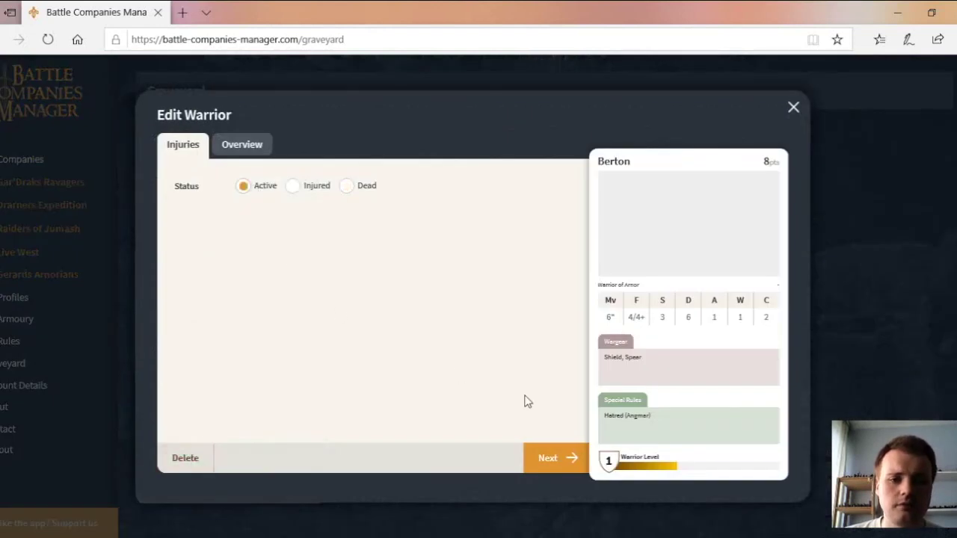
left_click(544, 456)
left_click(542, 456)
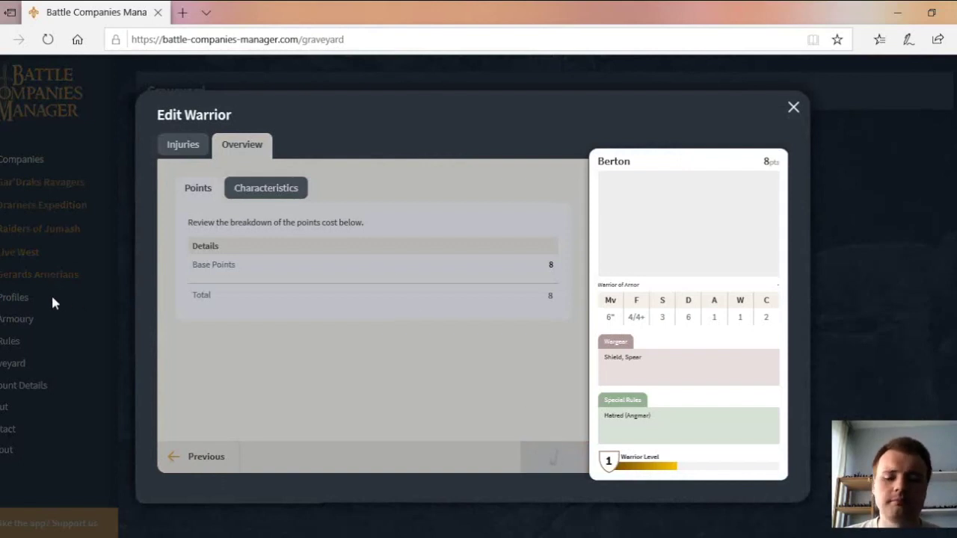
left_click(794, 107)
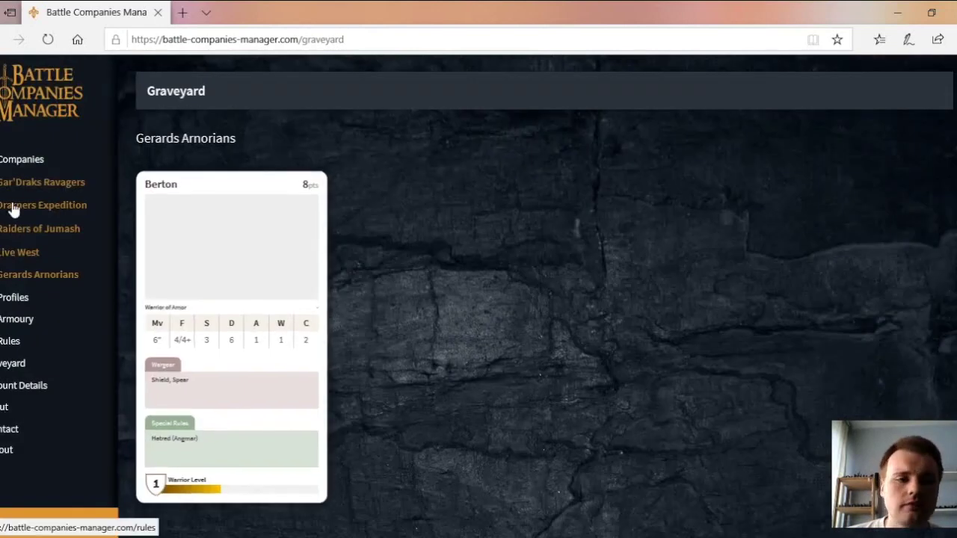
Step: Return to the Companies list and open the Gerards Arnorians company card
left_click(13, 159)
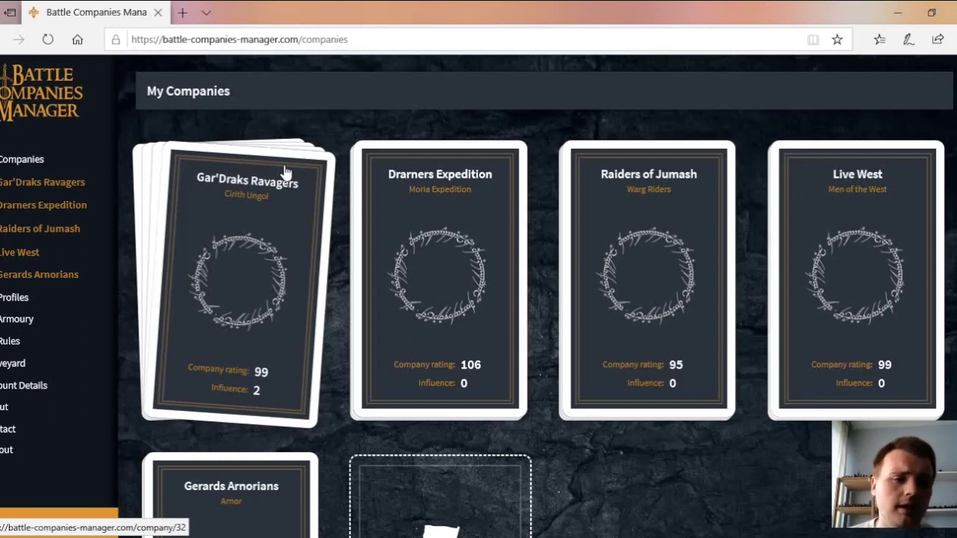
left_click(61, 278)
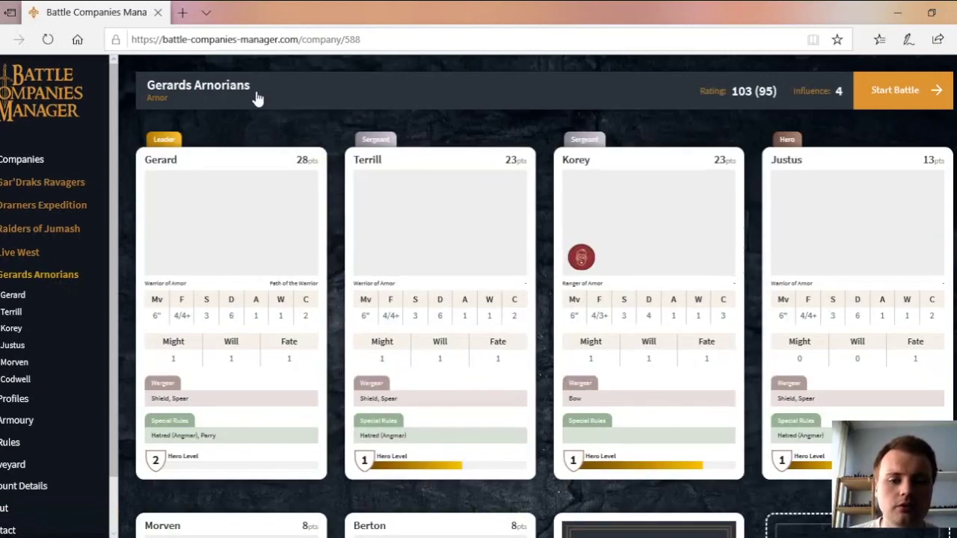
Step: Delete Gerards Arnorians from its Edit Company dialog and confirm the deletion
left_click(247, 94)
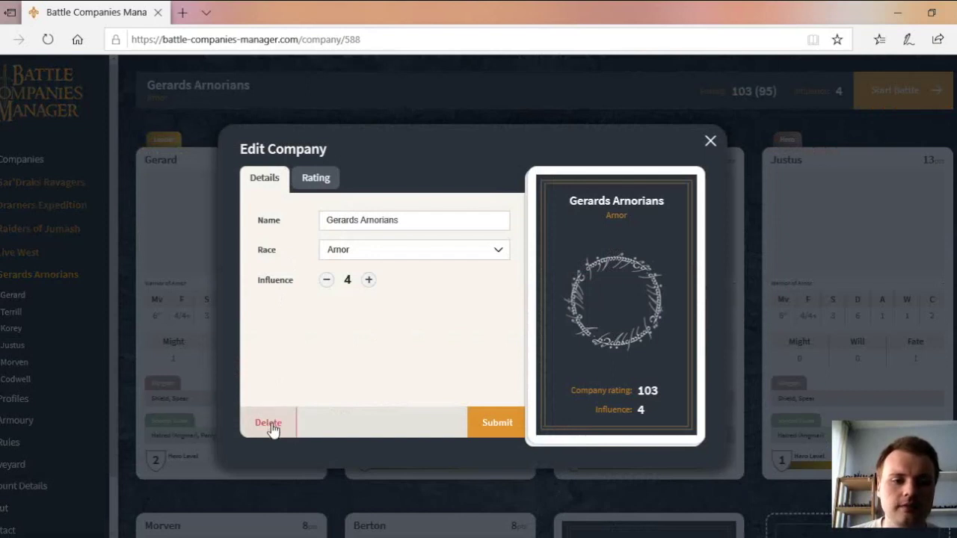
left_click(271, 424)
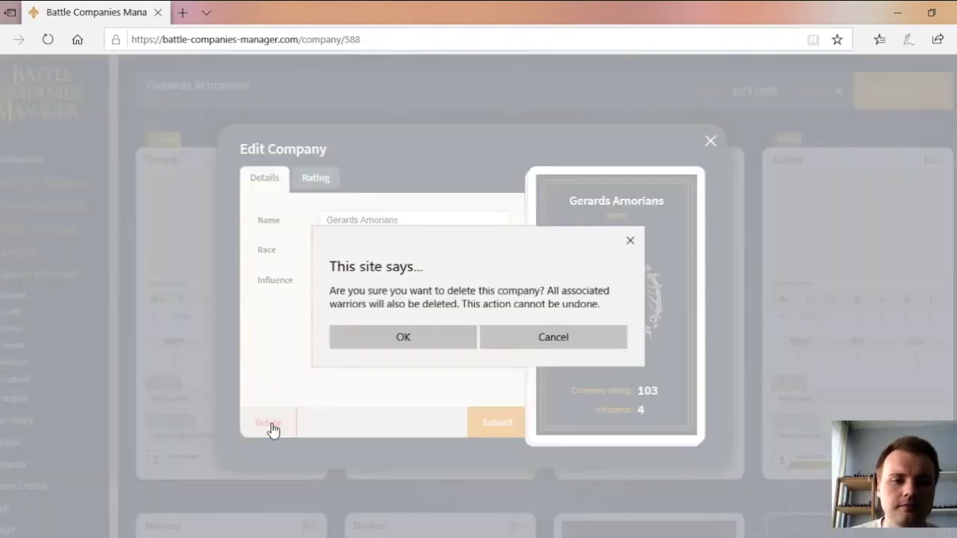
left_click(397, 338)
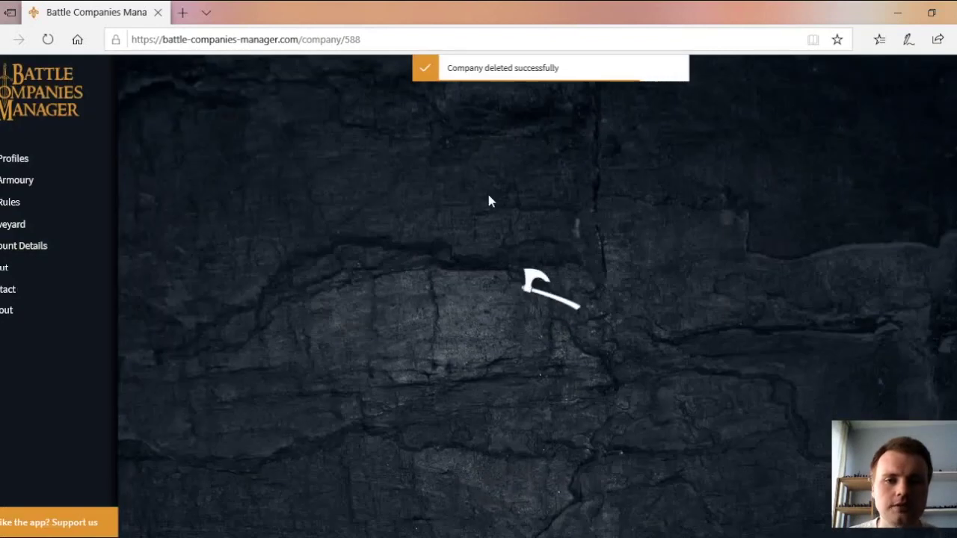